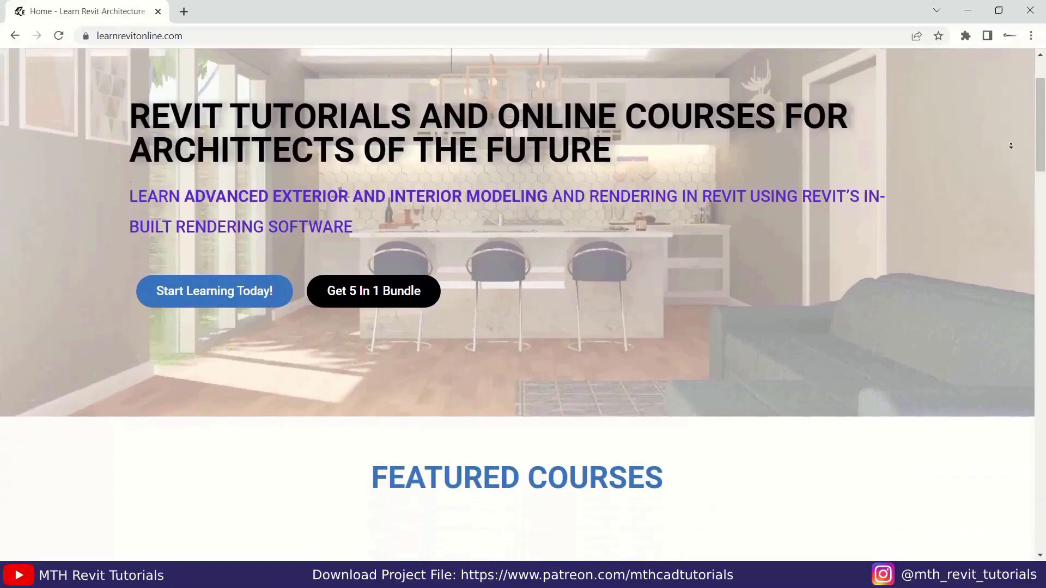
scroll(1010, 146, down, 10)
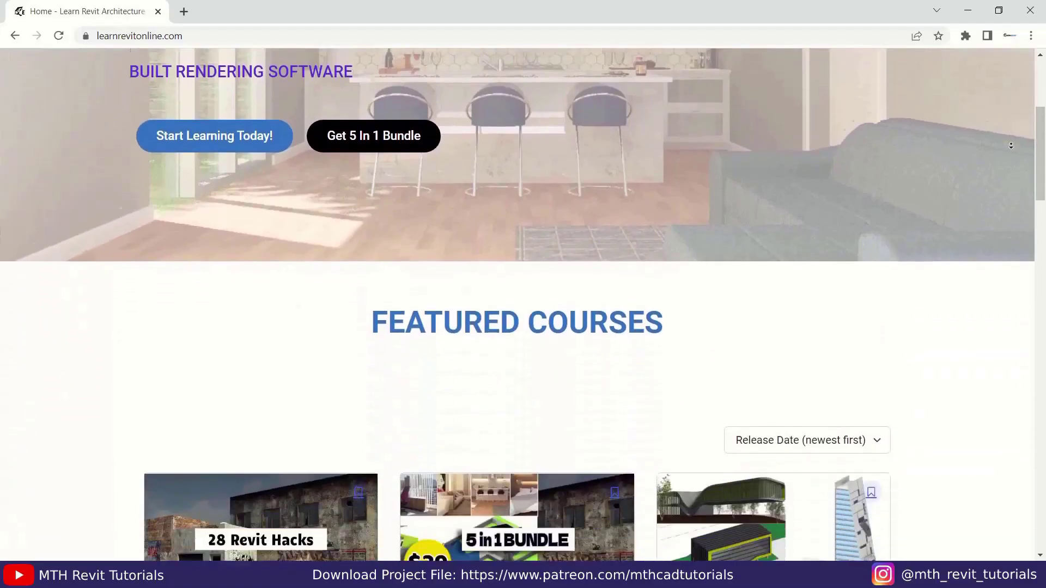
scroll(1011, 146, down, 6)
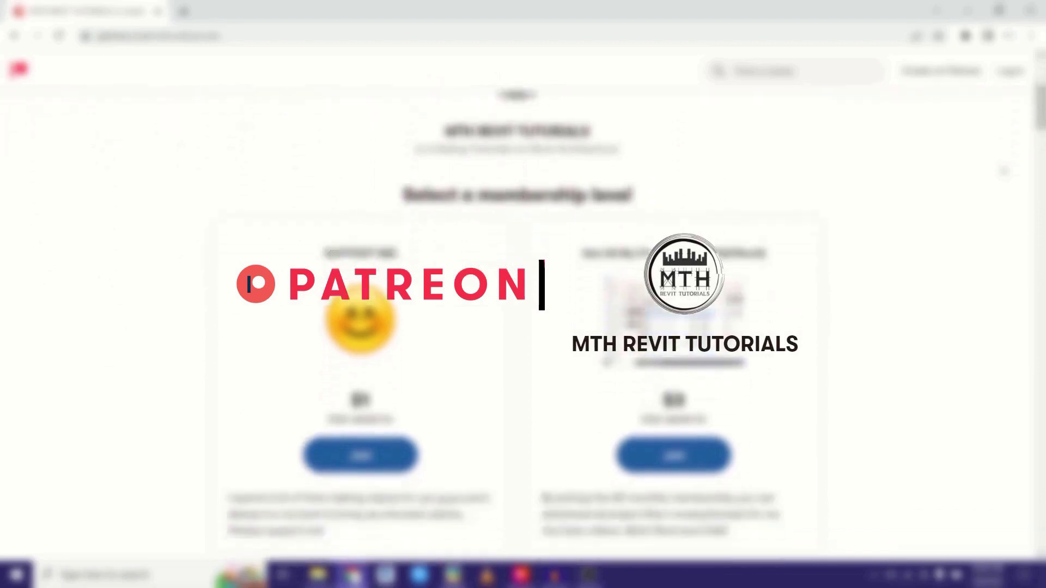
scroll(523, 327, down, 10)
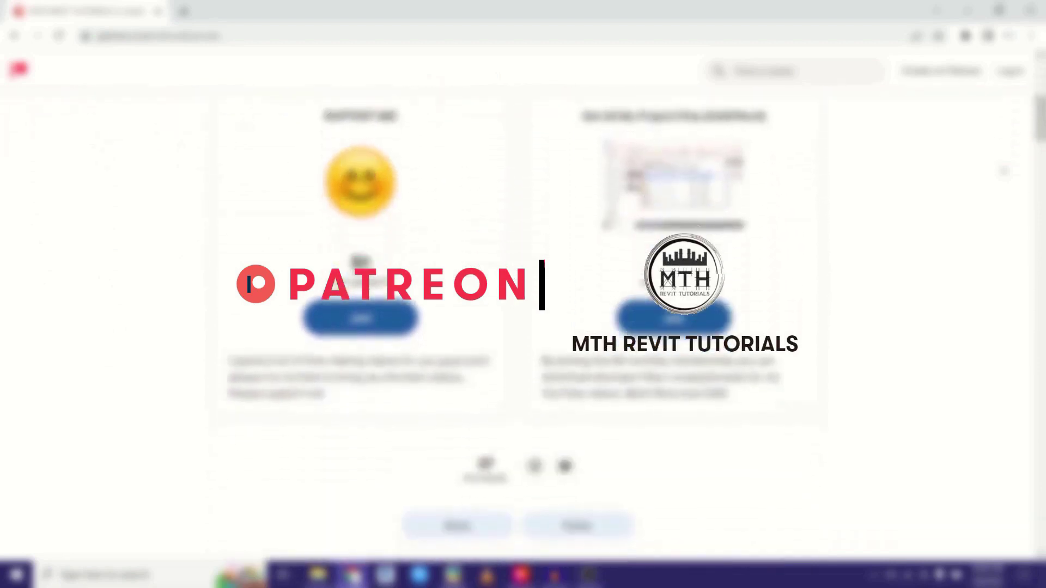
scroll(523, 327, down, 10)
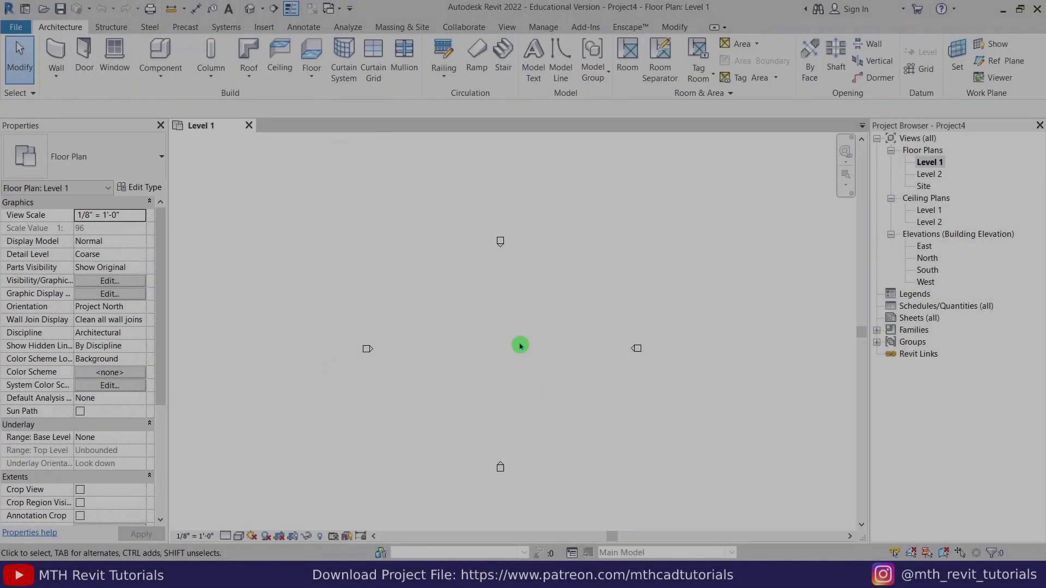
In the South elevation, set Level 2's height above Level 1 to 11'
scroll(513, 373, down, 1)
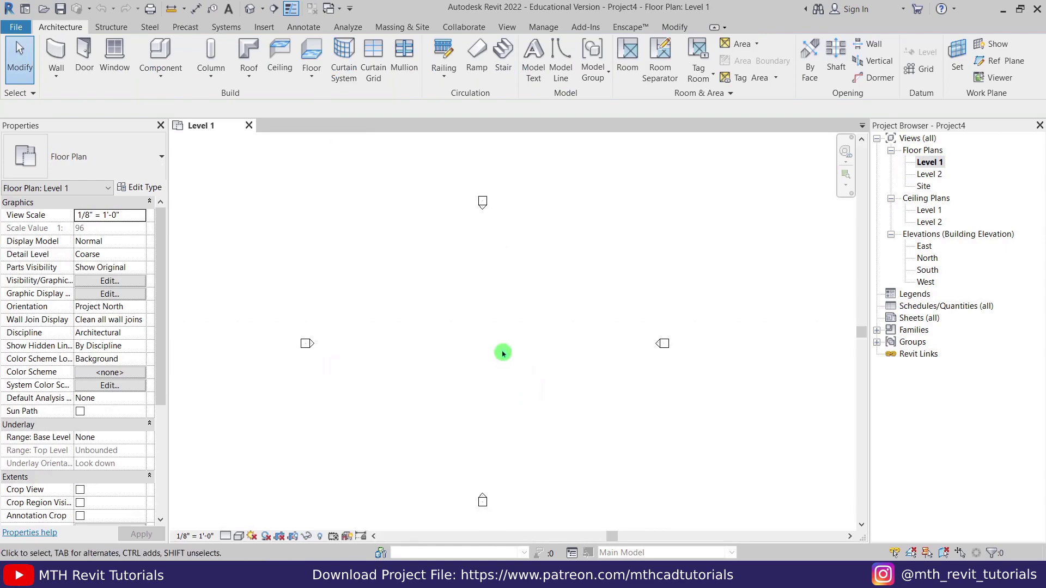
double_click(935, 270)
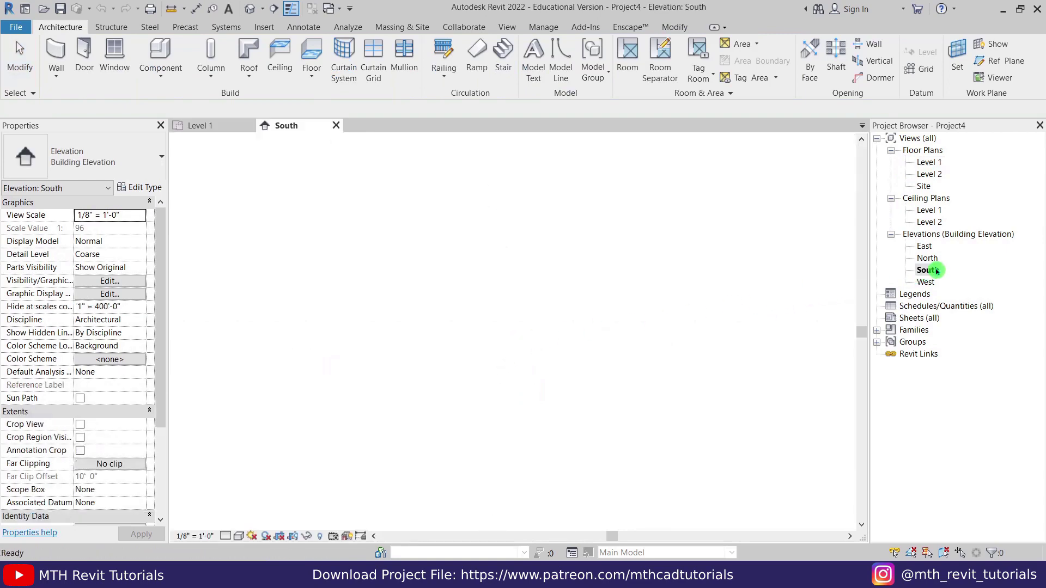
middle_drag(380, 331, 222, 350)
click(322, 345)
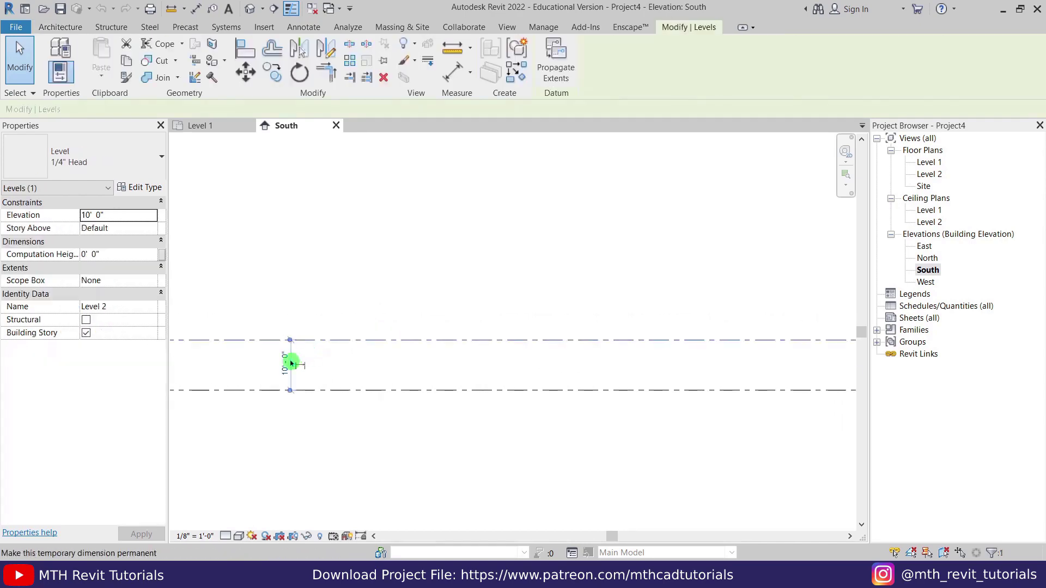
click(285, 364)
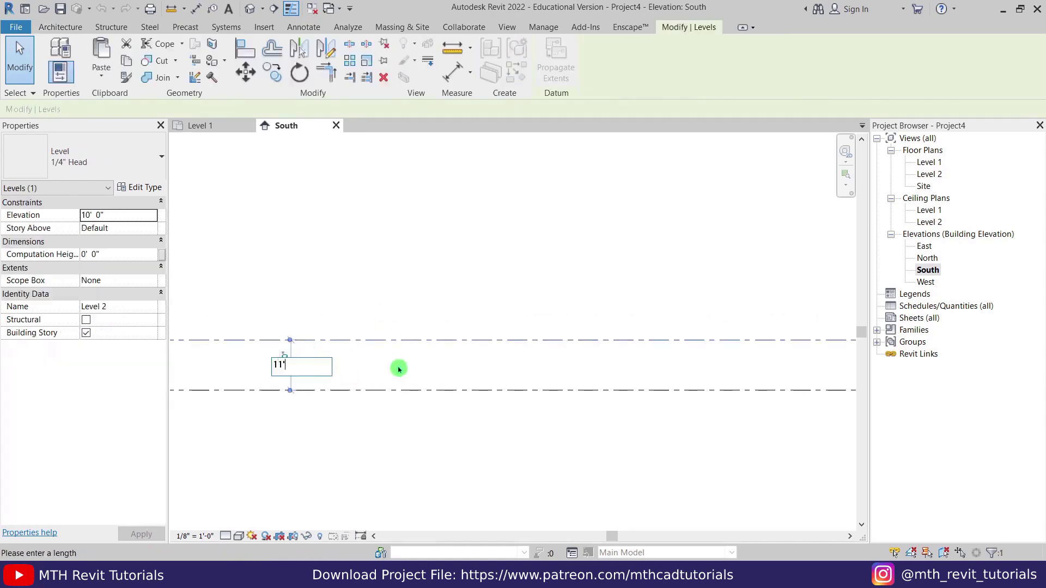
text(11')
key(Return)
click(334, 327)
click(338, 348)
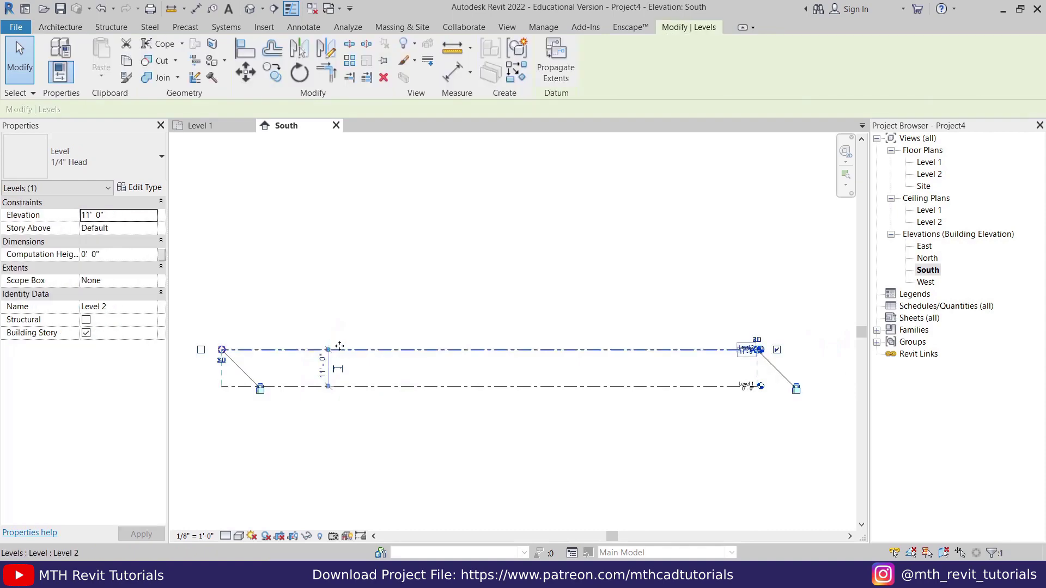
click(389, 323)
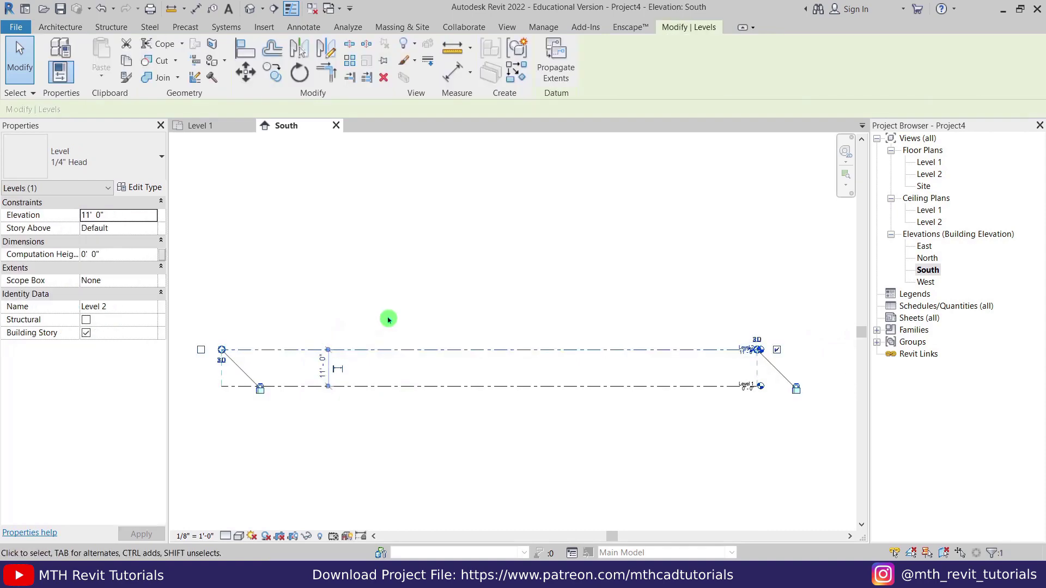
Draw two new levels above Level 2, at elevations of about 24' 6" and 37', aligned with the existing level lines
key(l)
key(l)
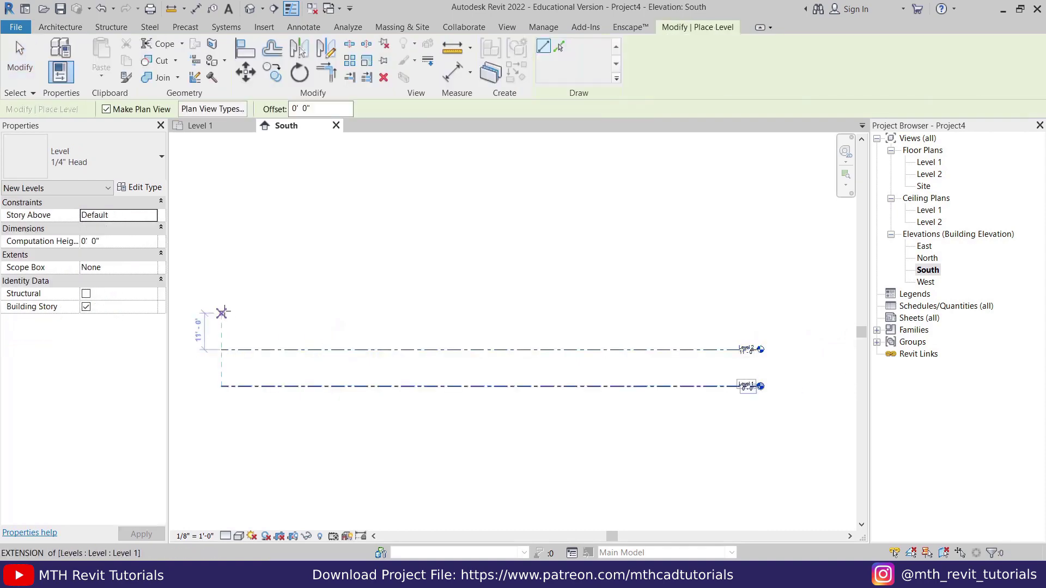
click(232, 305)
click(738, 287)
click(221, 263)
click(729, 258)
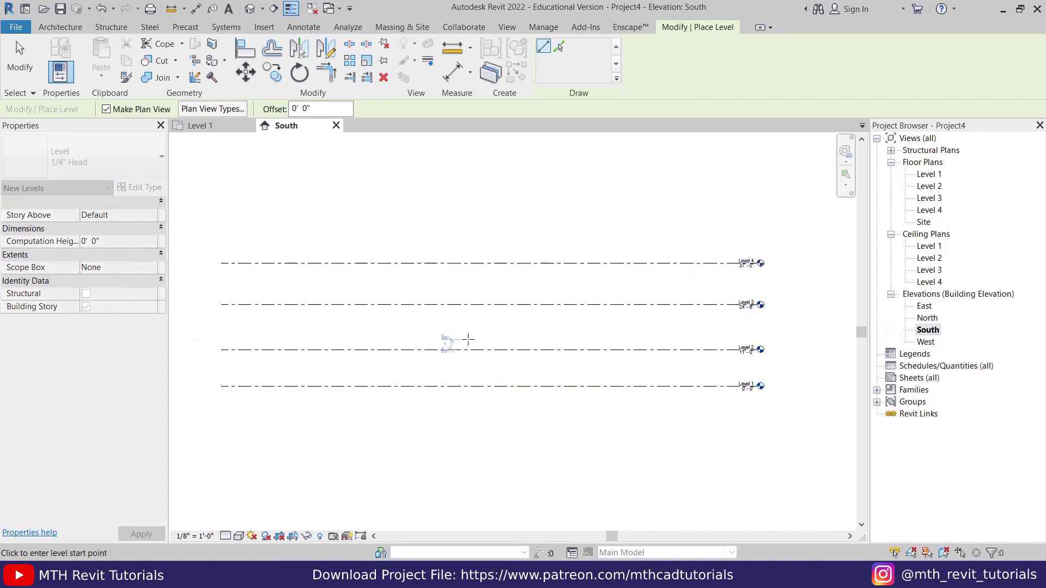
key(Escape)
key(Escape)
Set Level 3 to 14' above Level 2 and Level 4 to 14' above Level 3
scroll(276, 330, up, 2)
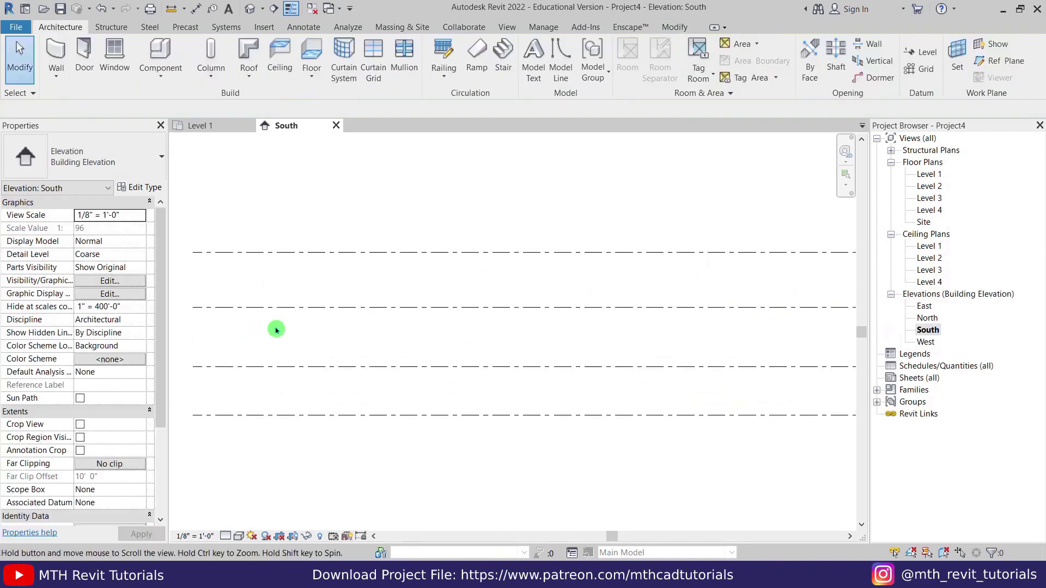
click(310, 308)
click(324, 333)
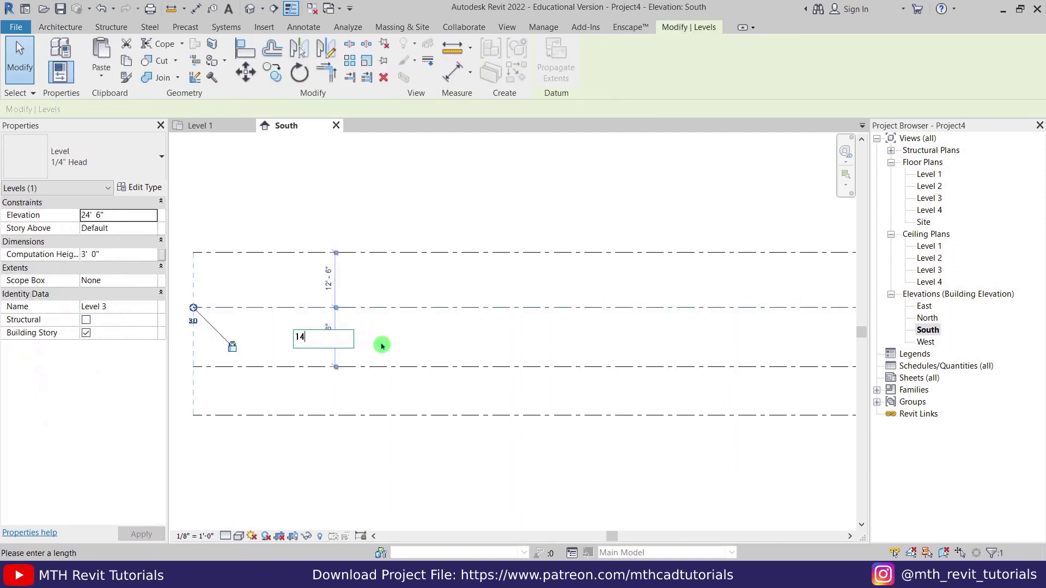
text(14')
key(Return)
click(367, 253)
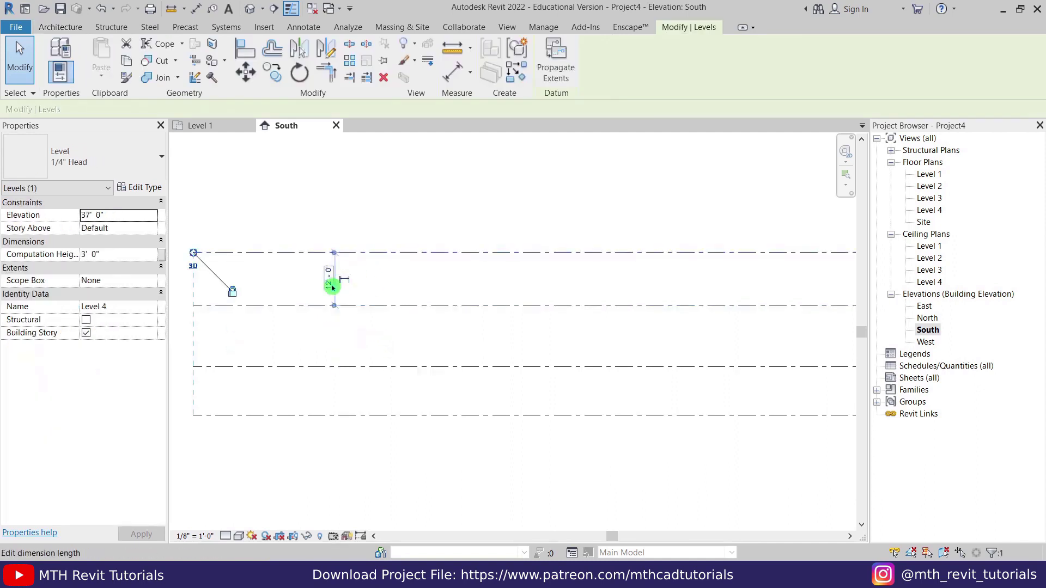
click(332, 280)
text(14')
key(Return)
key(Escape)
scroll(439, 287, down, 2)
In the Level 1 floor plan, draw a rectangular enclosure of Generic - 8" walls, about 12' deep, between the elevation markers
click(202, 126)
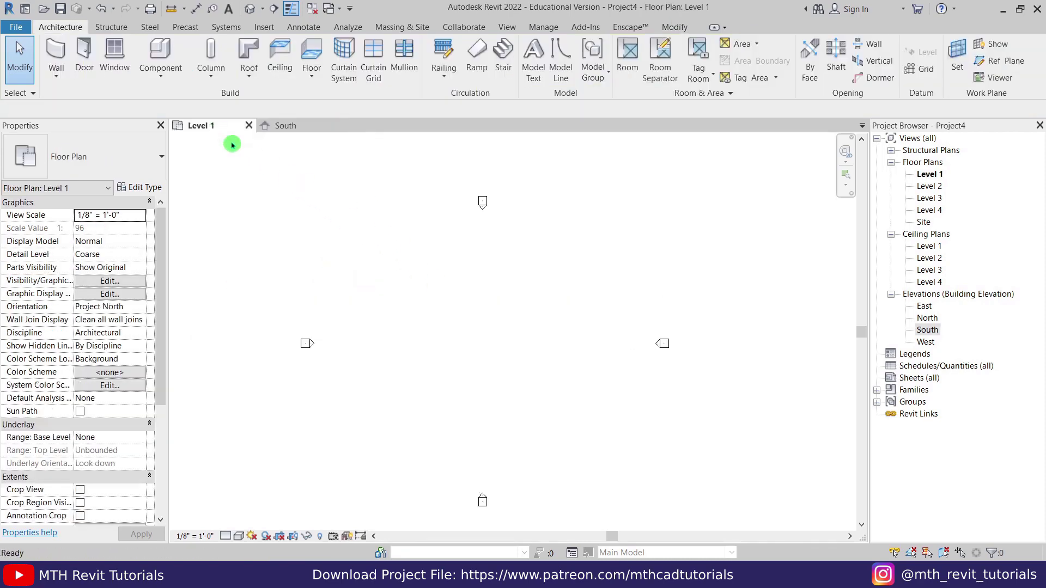
scroll(482, 300, up, 1)
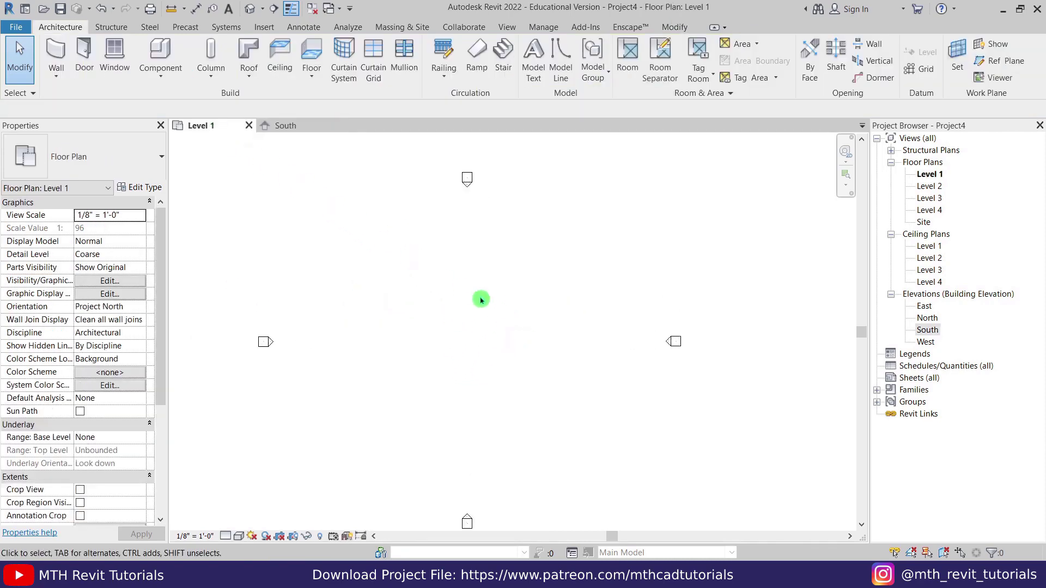
click(56, 55)
click(558, 49)
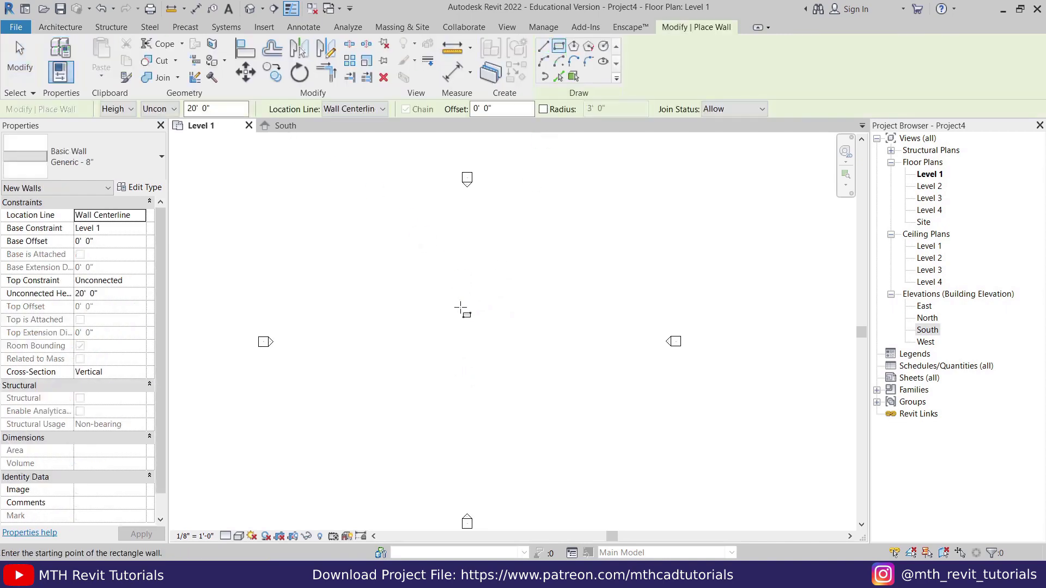
click(442, 315)
click(482, 342)
key(Escape)
key(Escape)
Set the rectangular wall enclosure's width to 17' and its depth to 15'
scroll(453, 321, up, 2)
click(439, 330)
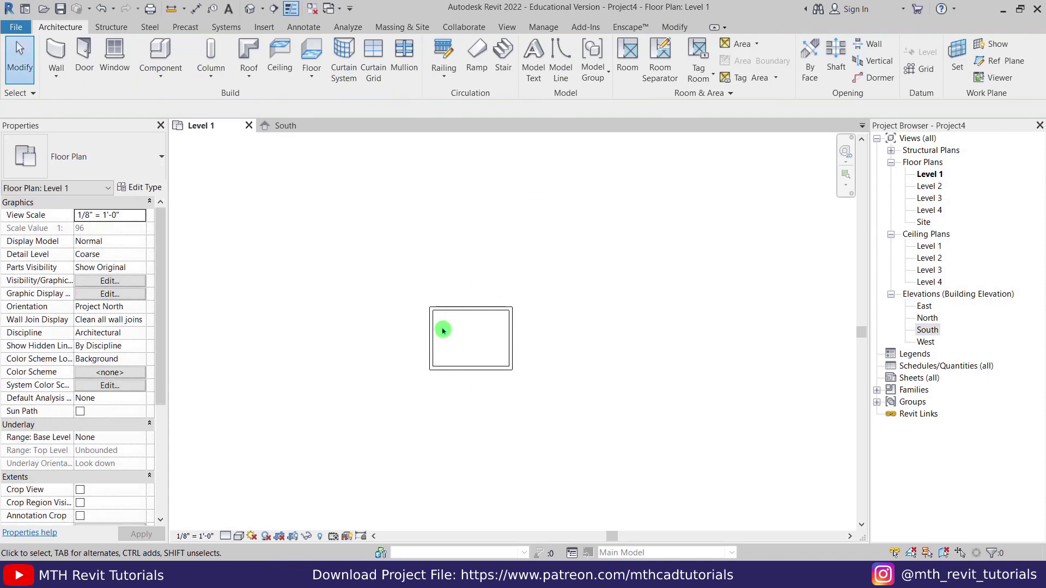
click(479, 250)
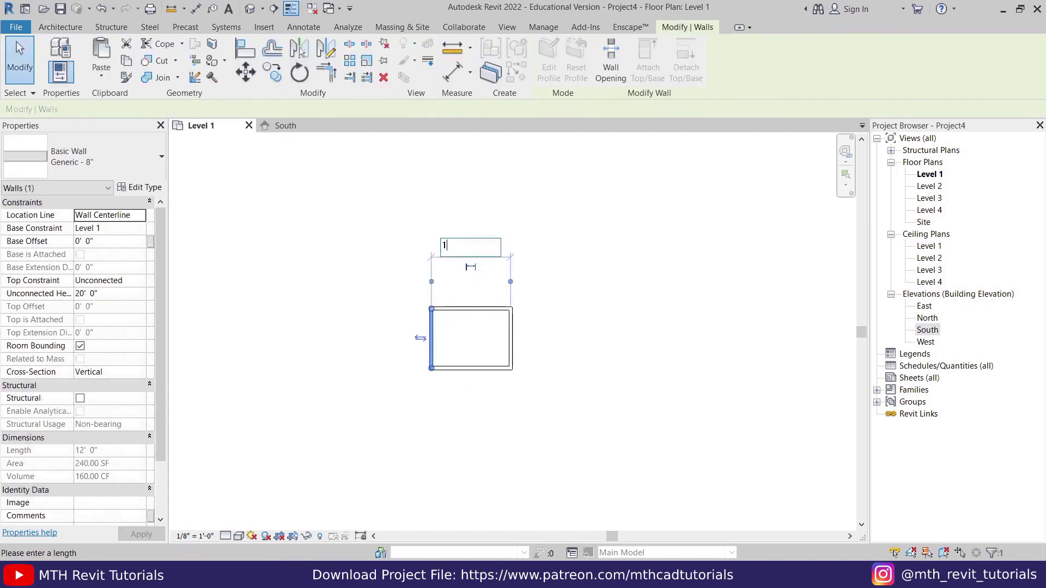
key(Return)
click(469, 308)
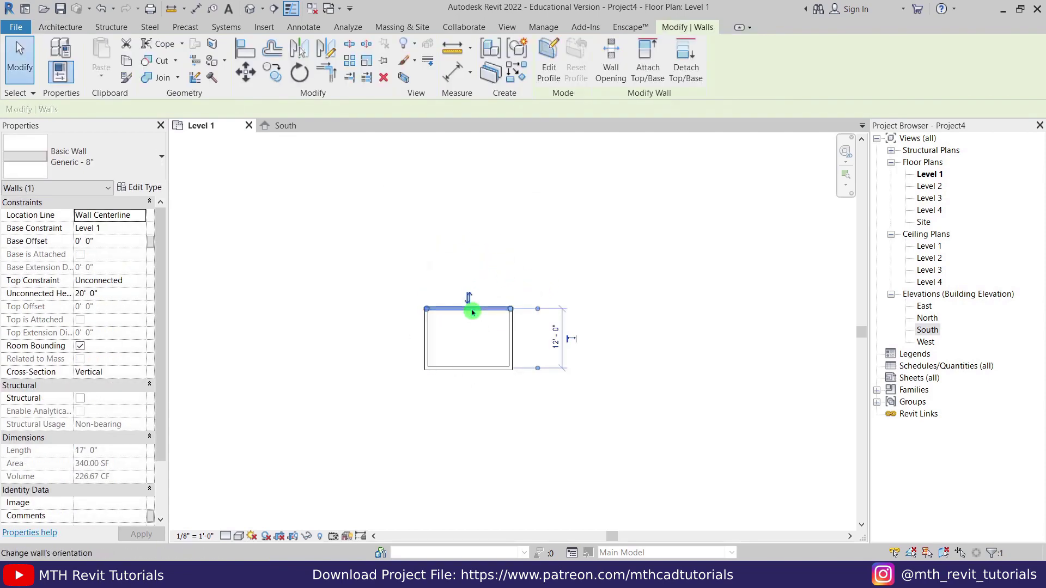
click(555, 333)
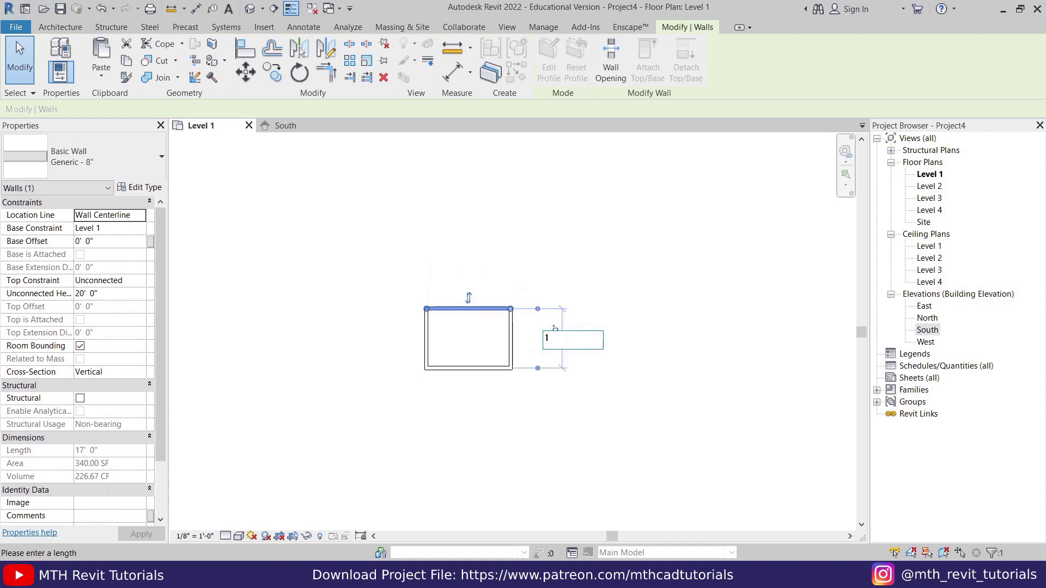
key(Return)
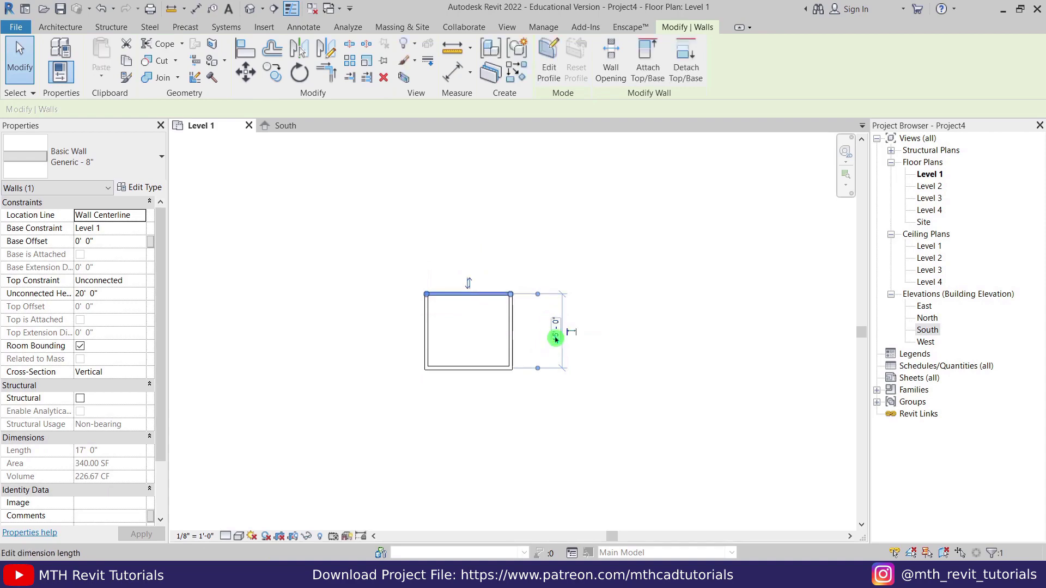
key(Escape)
scroll(506, 337, down, 2)
middle_drag(501, 321, 484, 308)
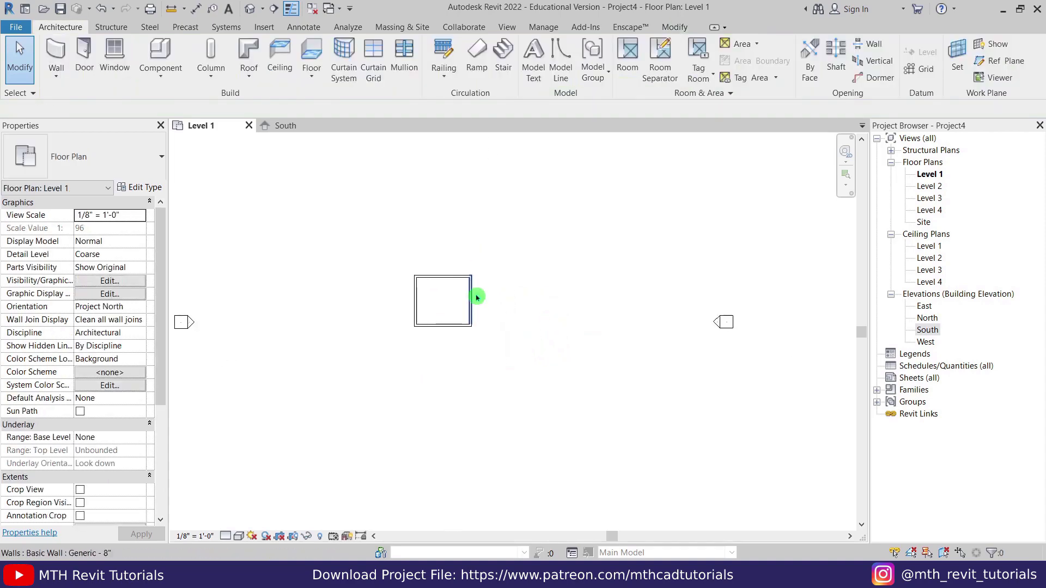
In the 3D view, set the top constraint of all four walls to Level 4
click(250, 9)
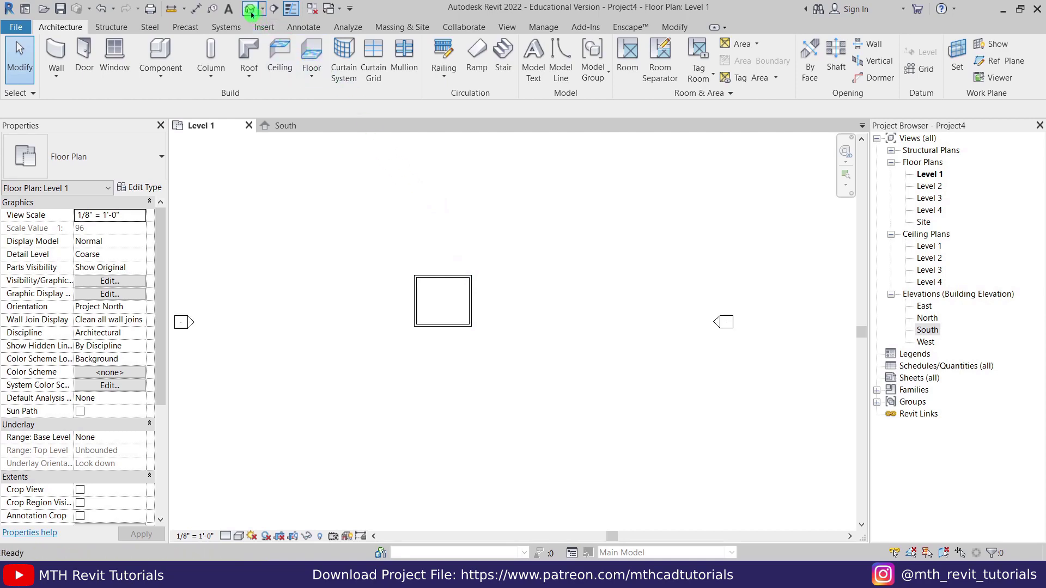
scroll(573, 335, up, 2)
middle_drag(537, 354, 512, 292)
drag(476, 317, 305, 411)
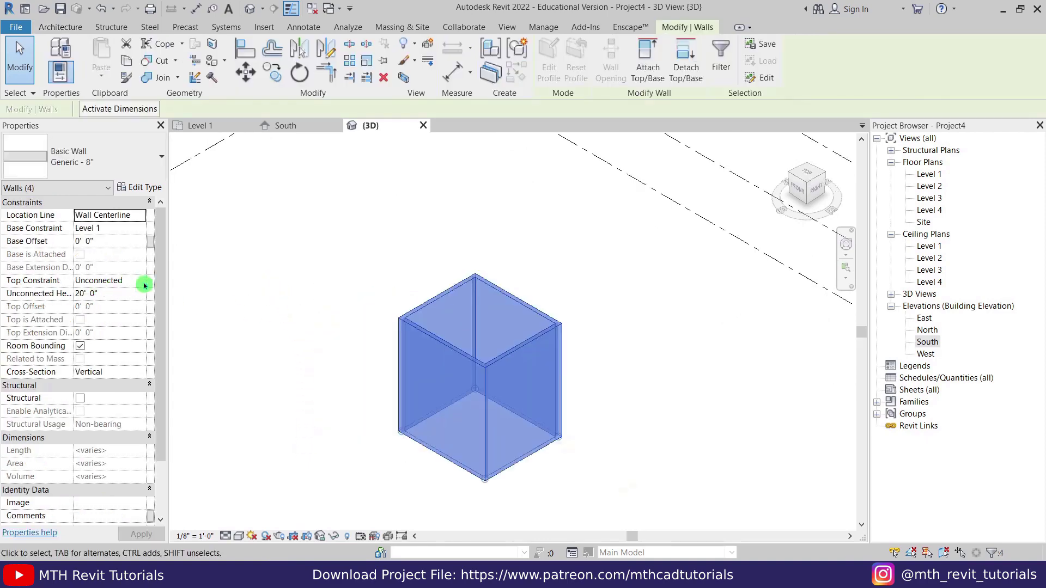
click(144, 284)
click(112, 337)
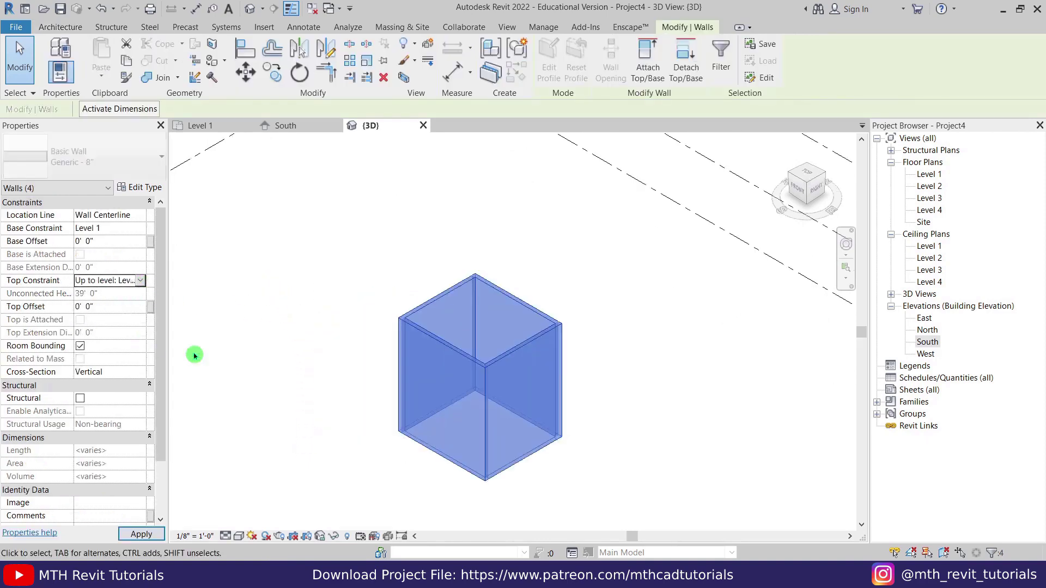
click(361, 376)
Change the east wall's cross-section to Slanted, leaning outward at -15° from vertical
shift+middle_drag(361, 376, 406, 404)
shift+middle_drag(390, 361, 387, 299)
scroll(408, 311, up, 2)
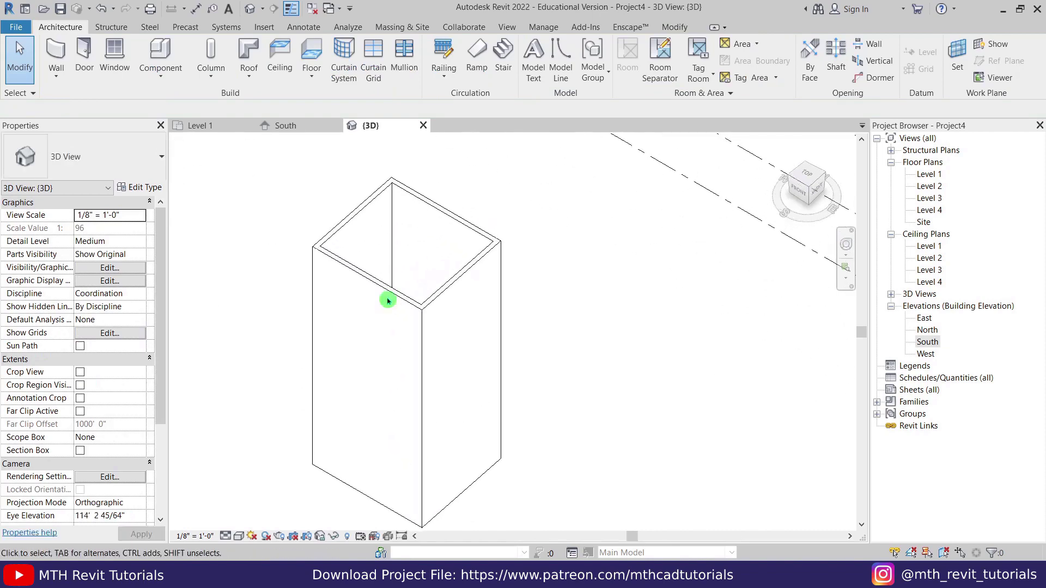
click(453, 290)
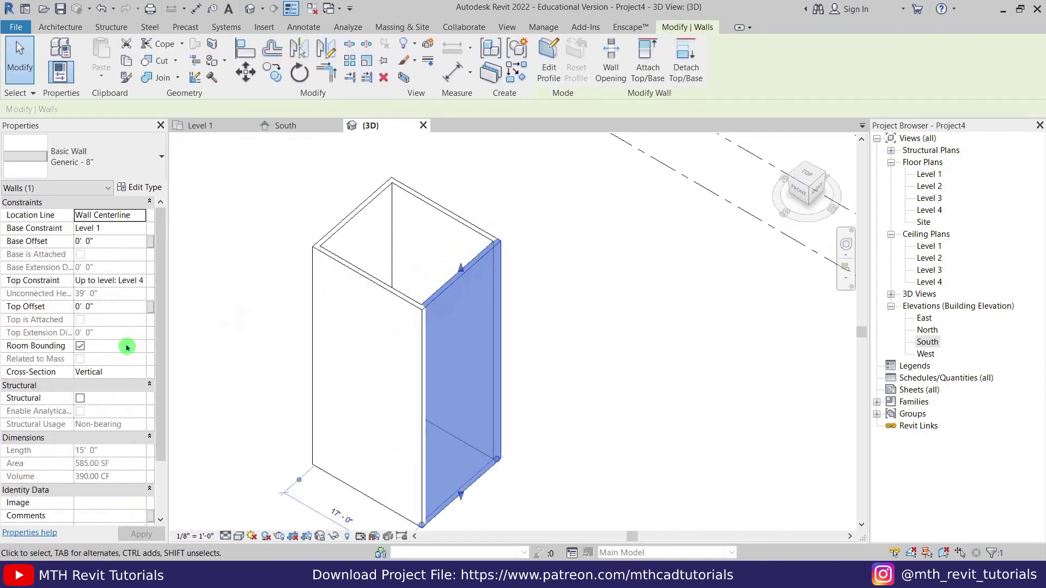
click(142, 373)
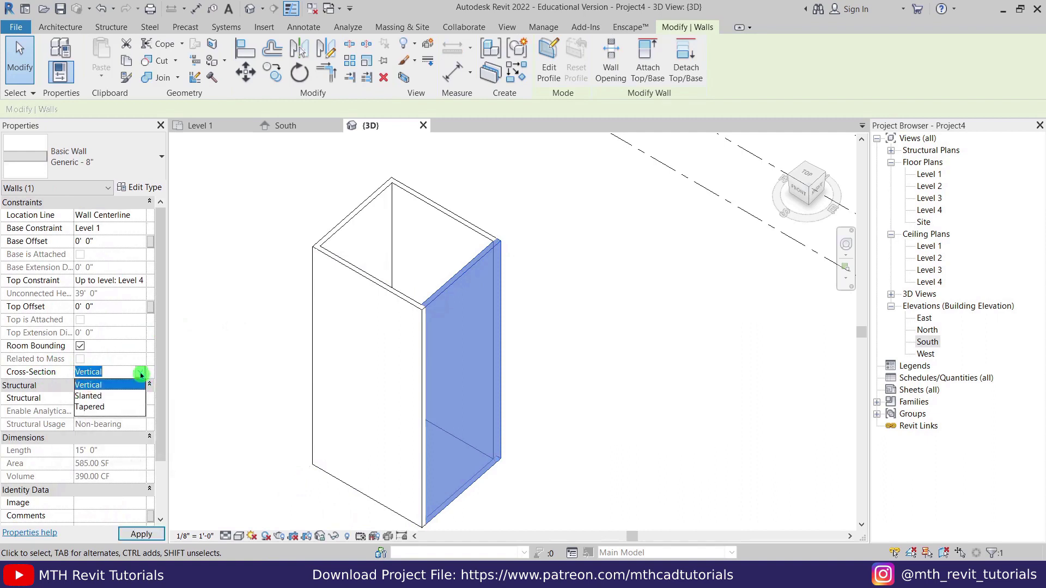
click(118, 397)
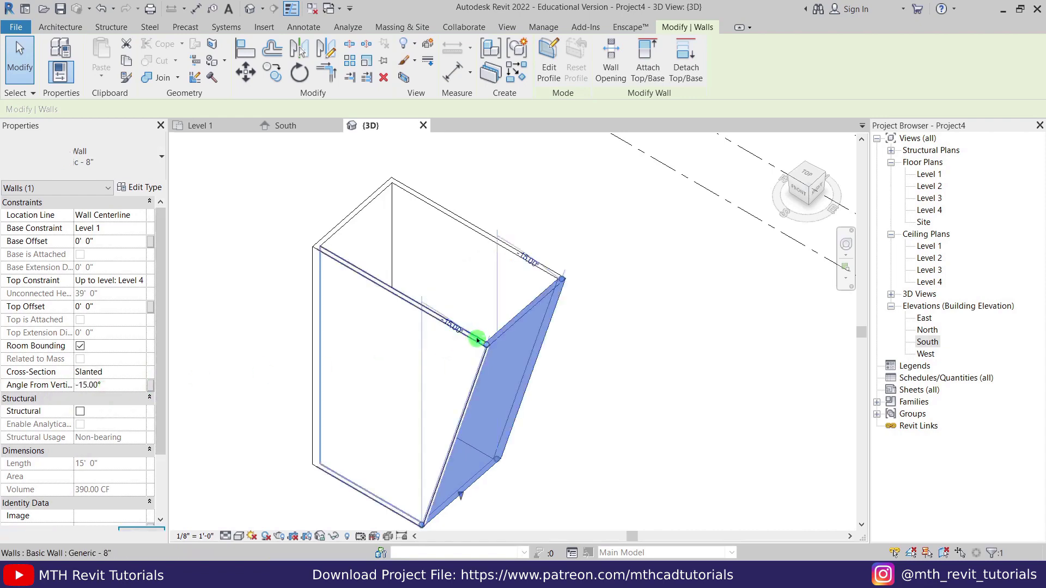
click(593, 332)
Delete the vertical west wall opposite the slanted wall
shift+middle_drag(593, 332, 474, 434)
click(403, 243)
key(Delete)
From the front view, copy the slanted wall 17' west to replace the missing opposite wall
click(521, 308)
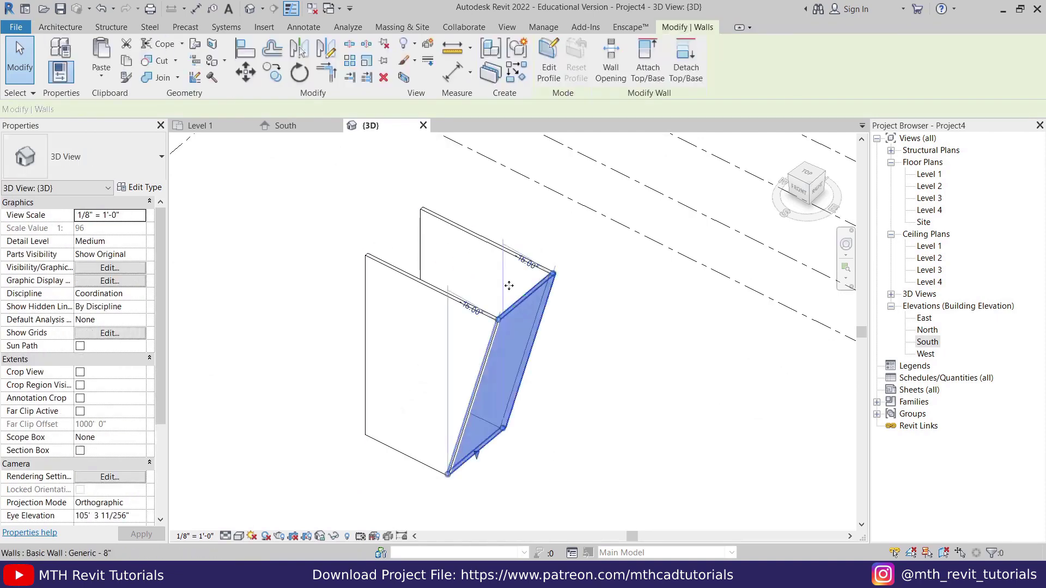
click(802, 194)
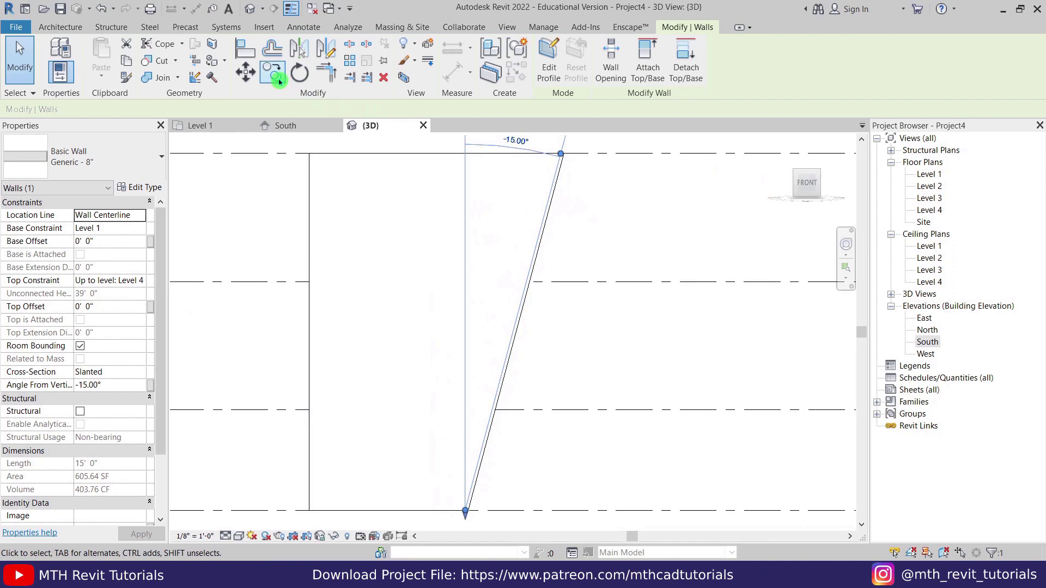
click(274, 74)
click(564, 154)
text(17)
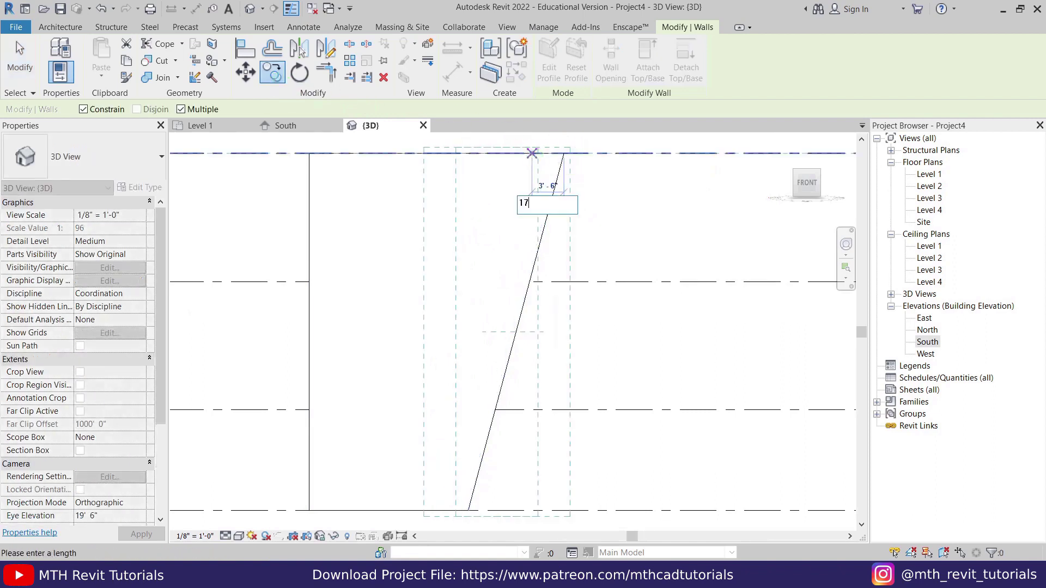
key(Return)
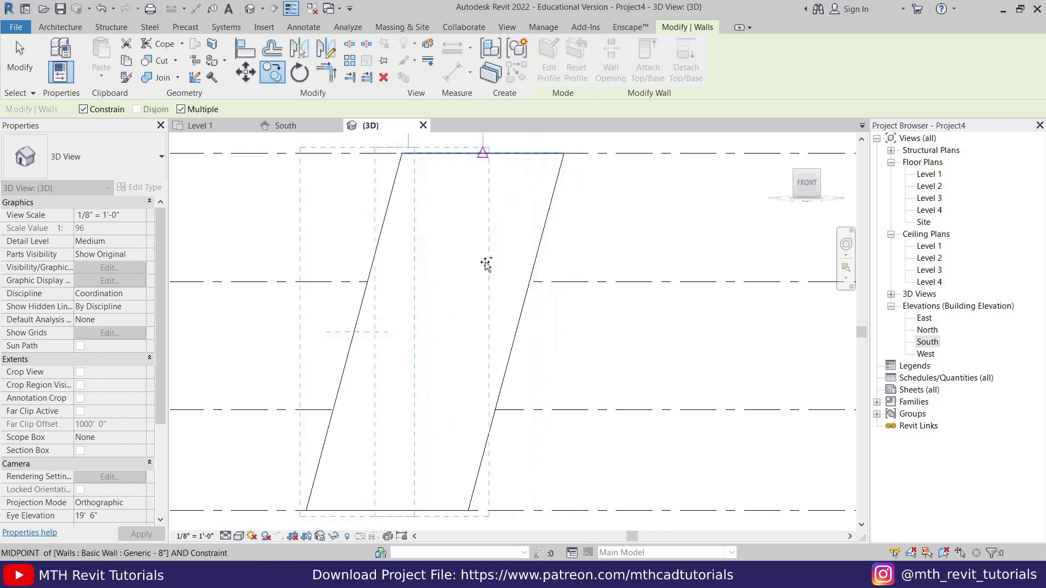
On the Level 2 floor plan, move all four walls together a short distance south
click(484, 270)
shift+middle_drag(460, 228, 392, 433)
shift+middle_drag(486, 240, 459, 281)
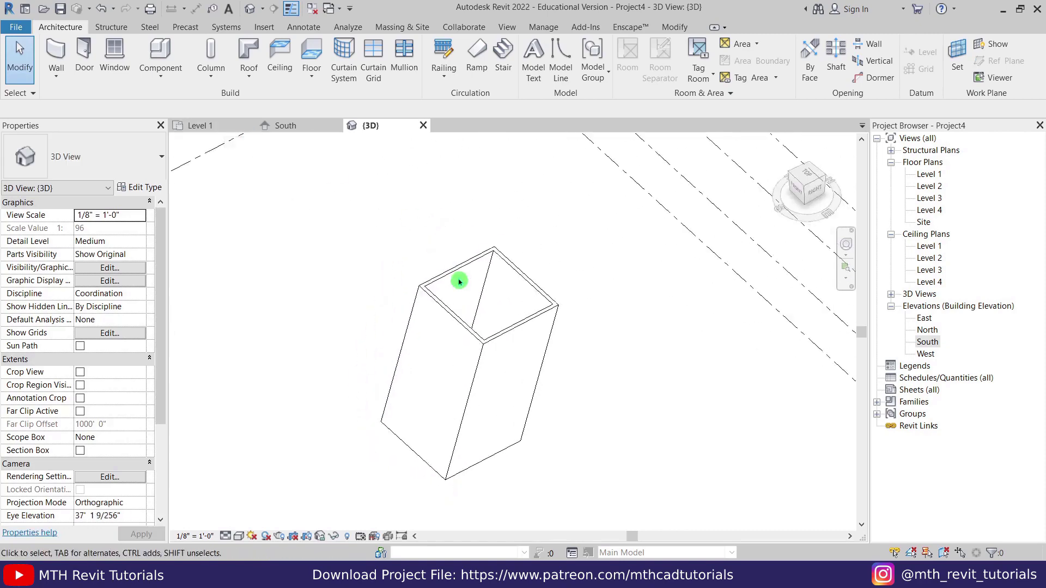
double_click(920, 187)
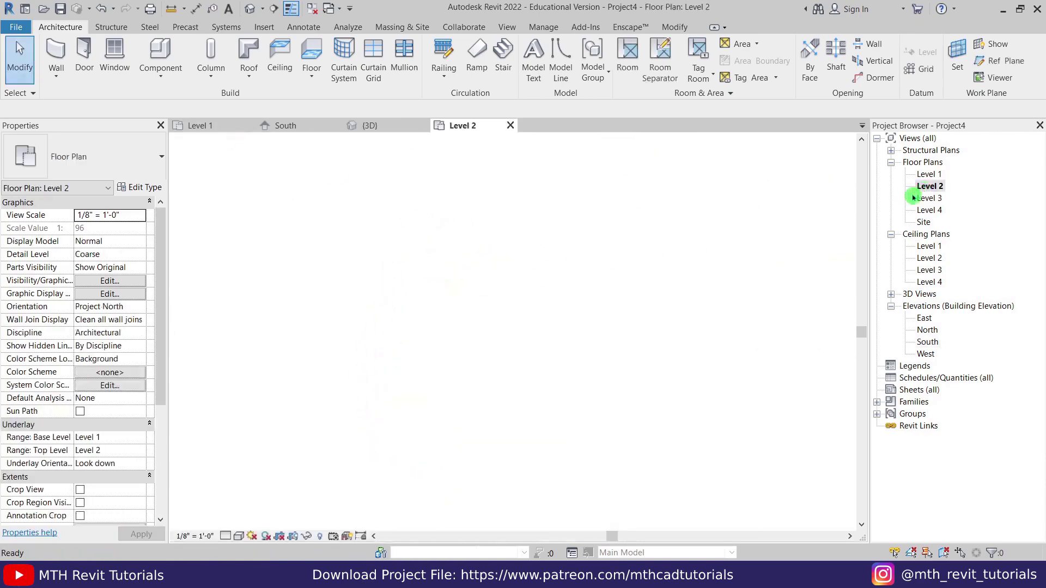
scroll(523, 305, up, 2)
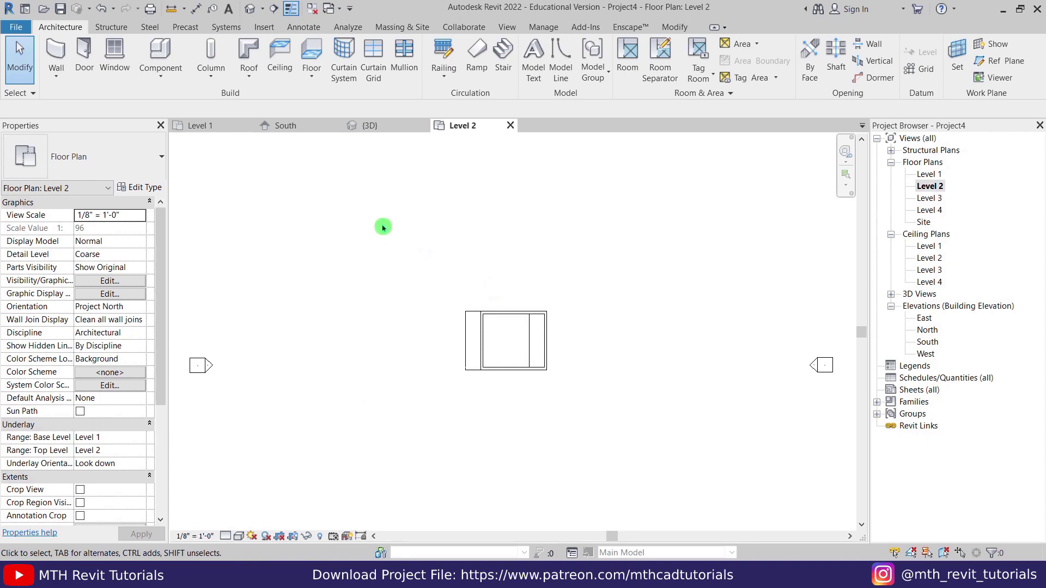
drag(380, 223, 599, 411)
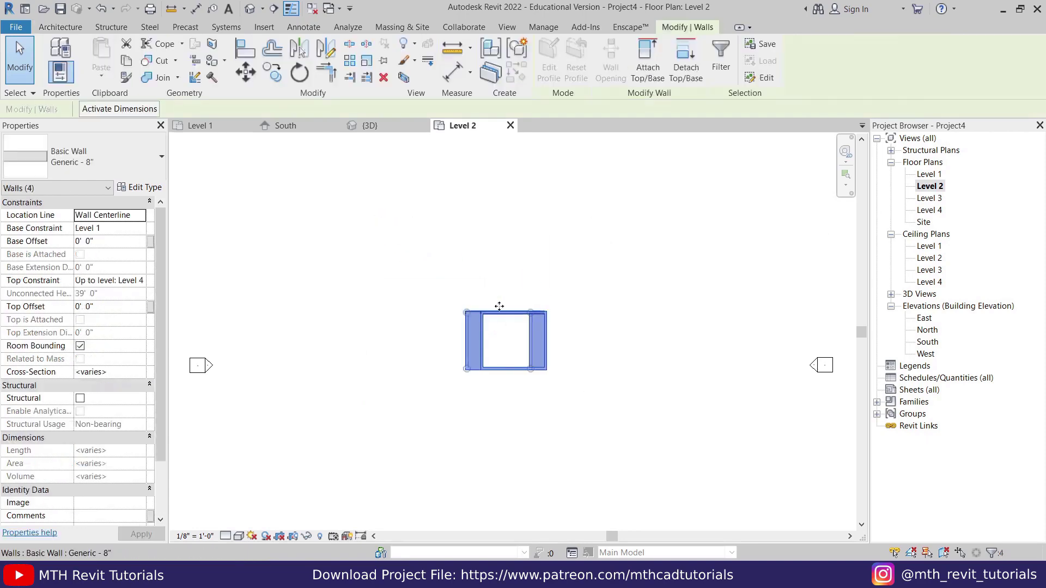
drag(501, 321, 501, 343)
click(577, 341)
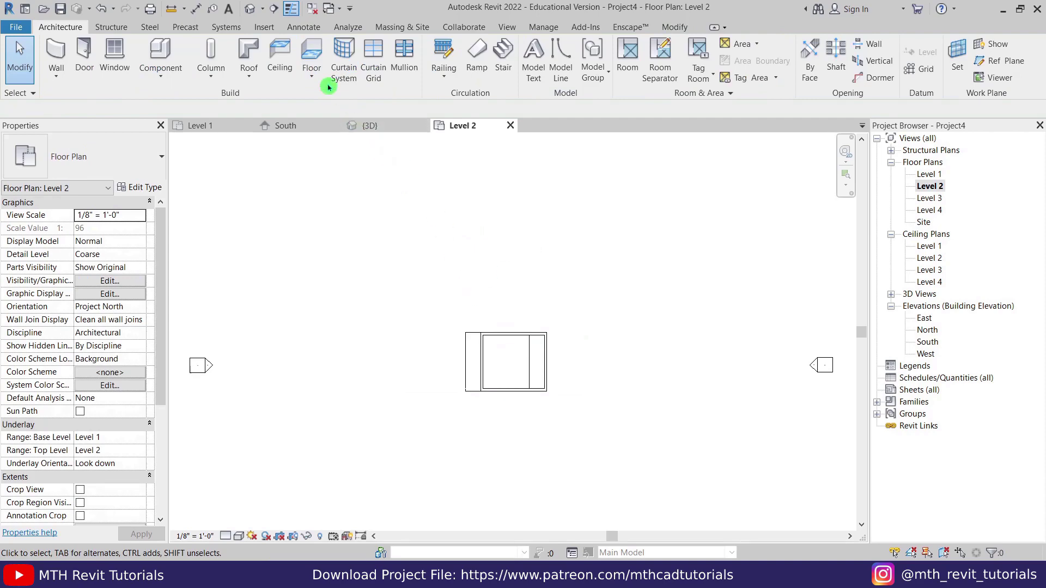
Start a floor on Level 2 and sketch a rectangular boundary about 35' 6" deep around the four walls
click(312, 60)
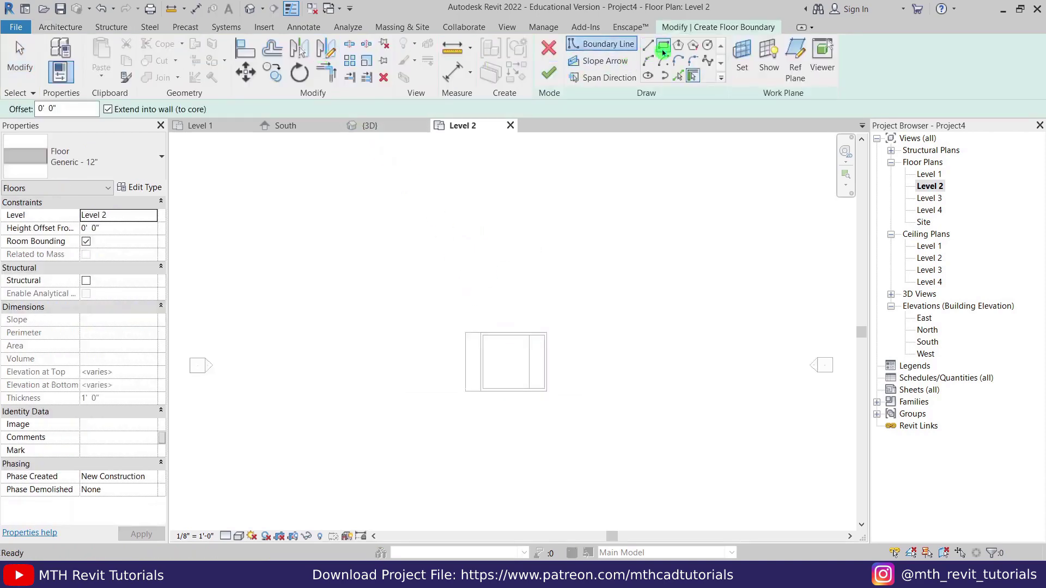
click(663, 49)
click(361, 292)
click(586, 426)
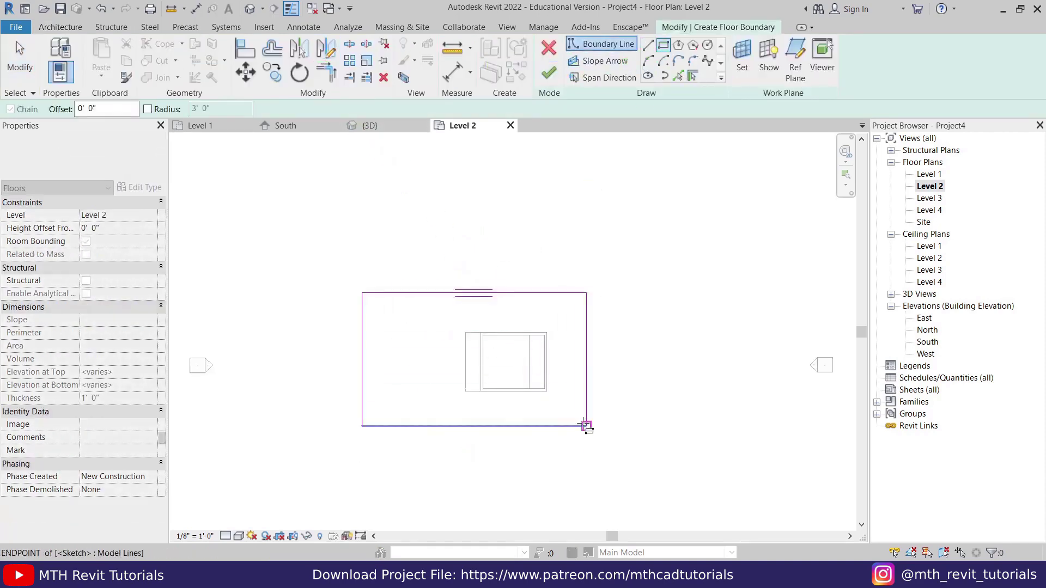
key(Escape)
key(Escape)
Set the floor boundary's east-west length to 70' by shifting its west edge
click(362, 361)
click(469, 257)
text(70)
key(Return)
click(398, 406)
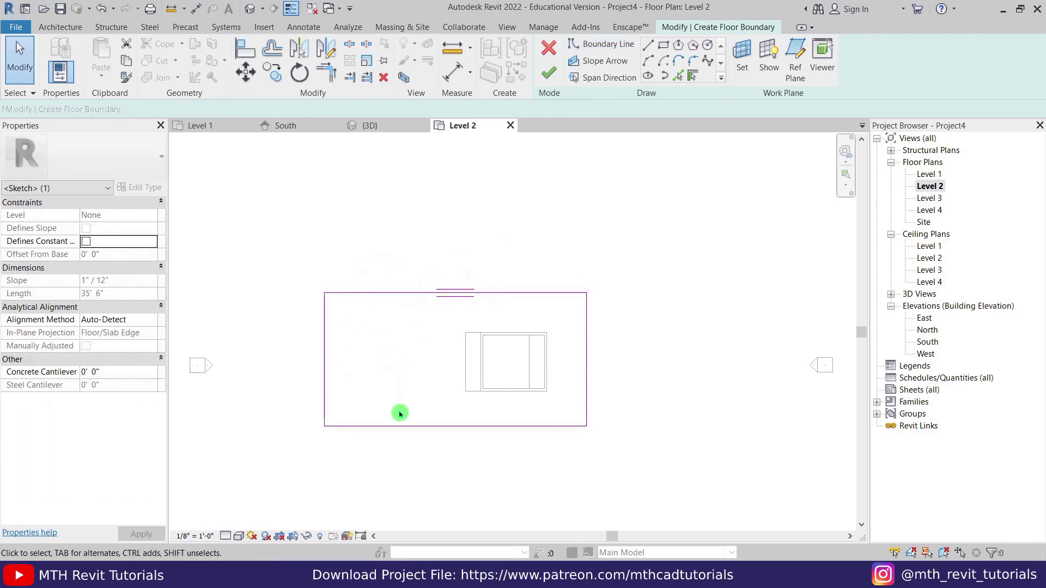
Set the floor boundary's north-south depth to 30', measured from its north edge to its south edge
click(402, 426)
drag(299, 401, 308, 391)
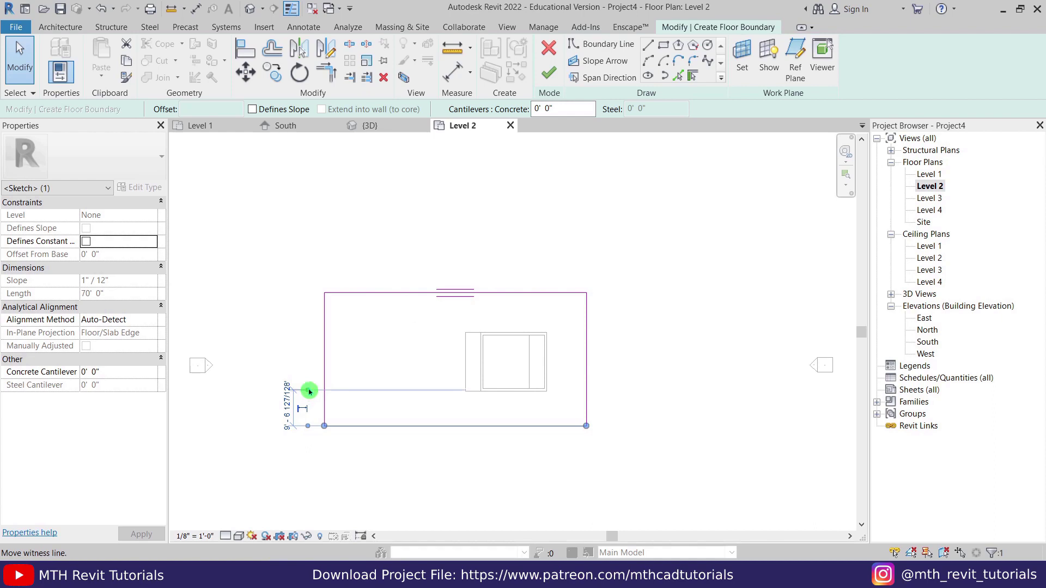
drag(340, 304, 345, 293)
click(285, 361)
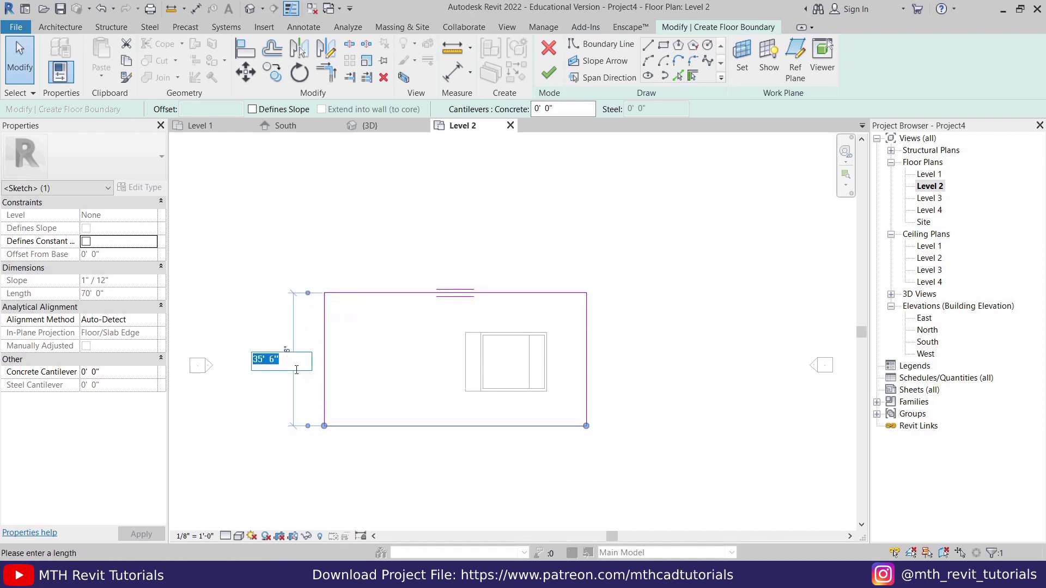
text(30')
key(Return)
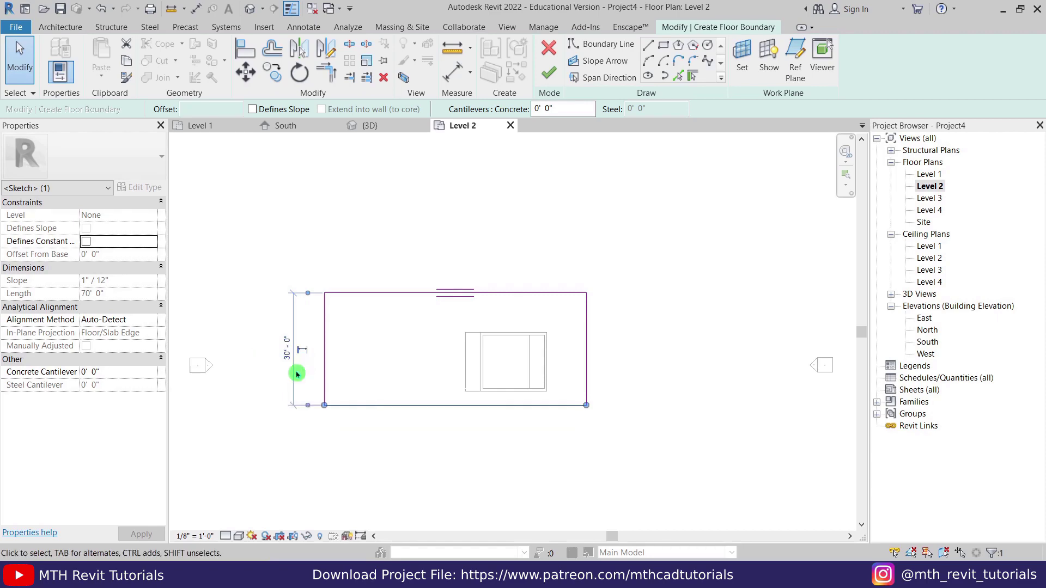
click(288, 346)
Move the whole floor boundary so the midpoint of its east edge meets the midpoint of the east wall
drag(267, 241, 658, 442)
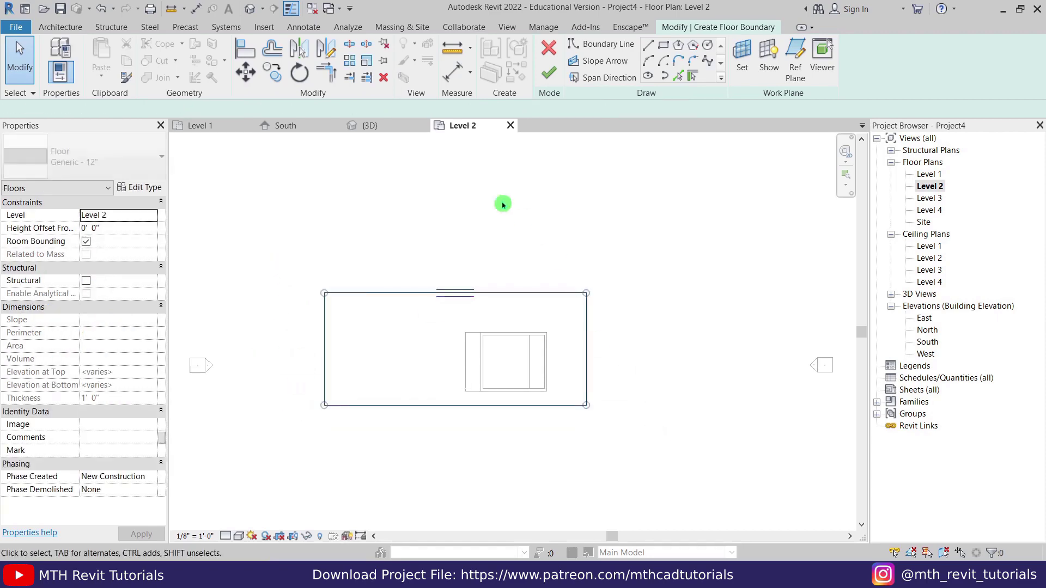
key(m)
key(v)
scroll(576, 354, up, 2)
scroll(575, 354, up, 2)
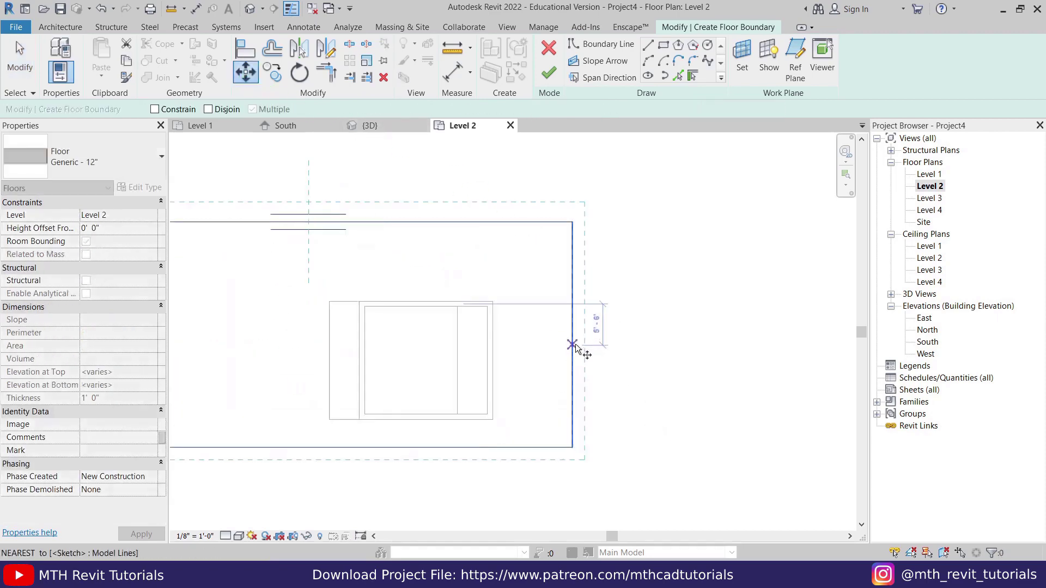
click(572, 334)
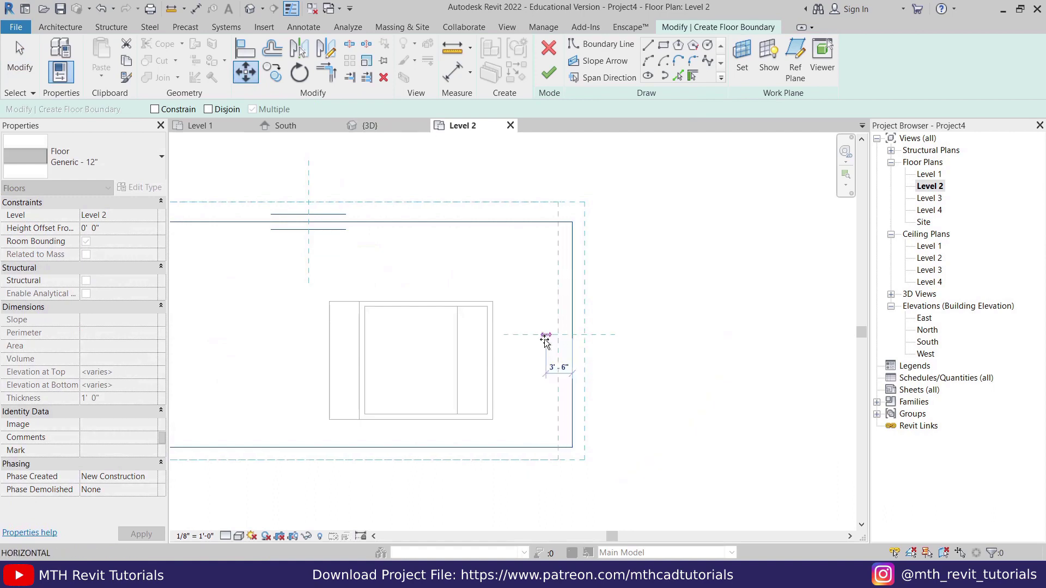
scroll(487, 359, up, 2)
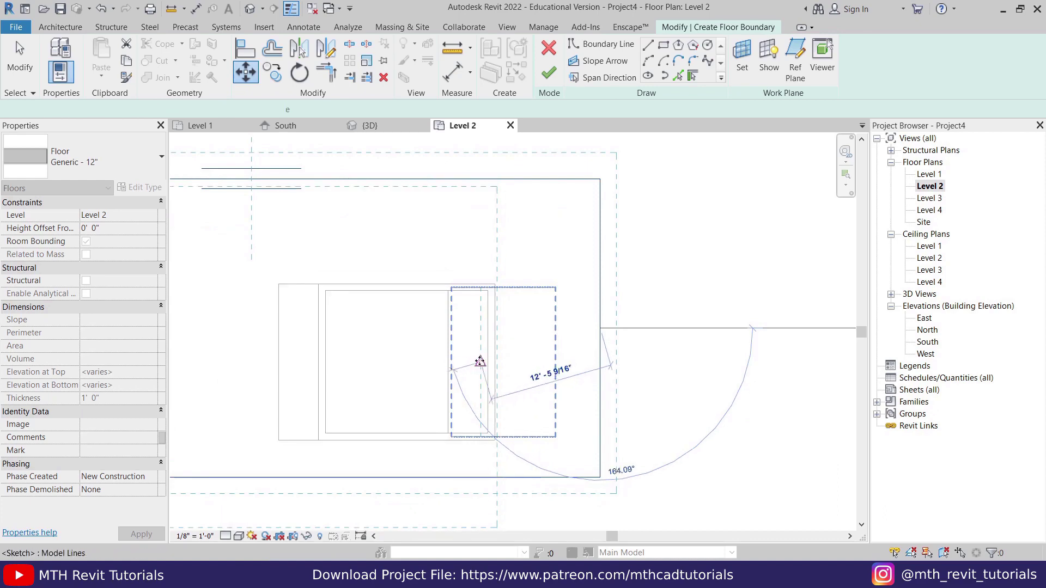
click(480, 363)
Move the floor boundary 15' east so it extends beyond the walls, and finish the floor
click(245, 75)
click(478, 366)
text(1)
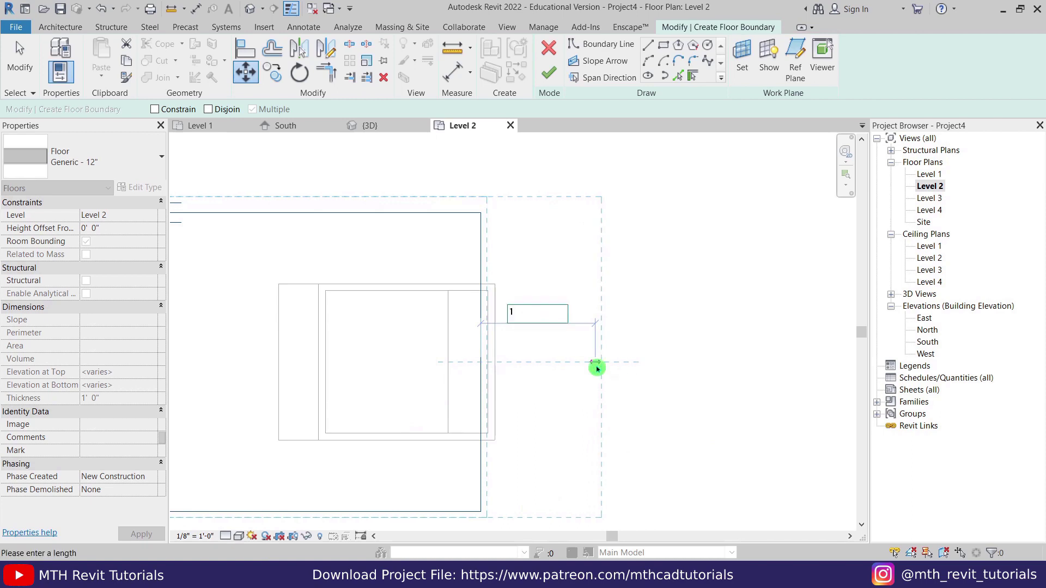
text(5')
key(Return)
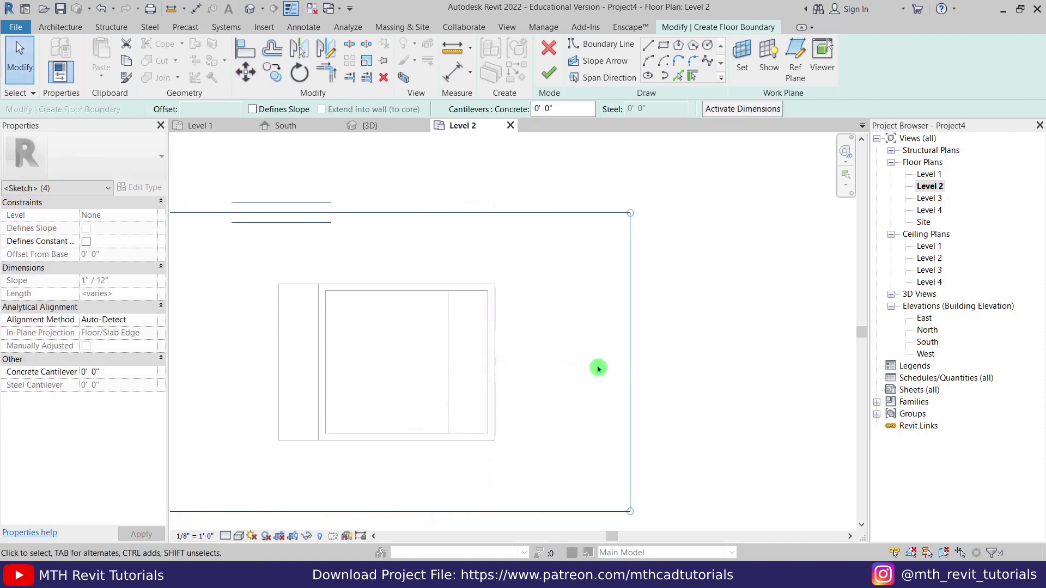
click(605, 366)
scroll(605, 366, down, 3)
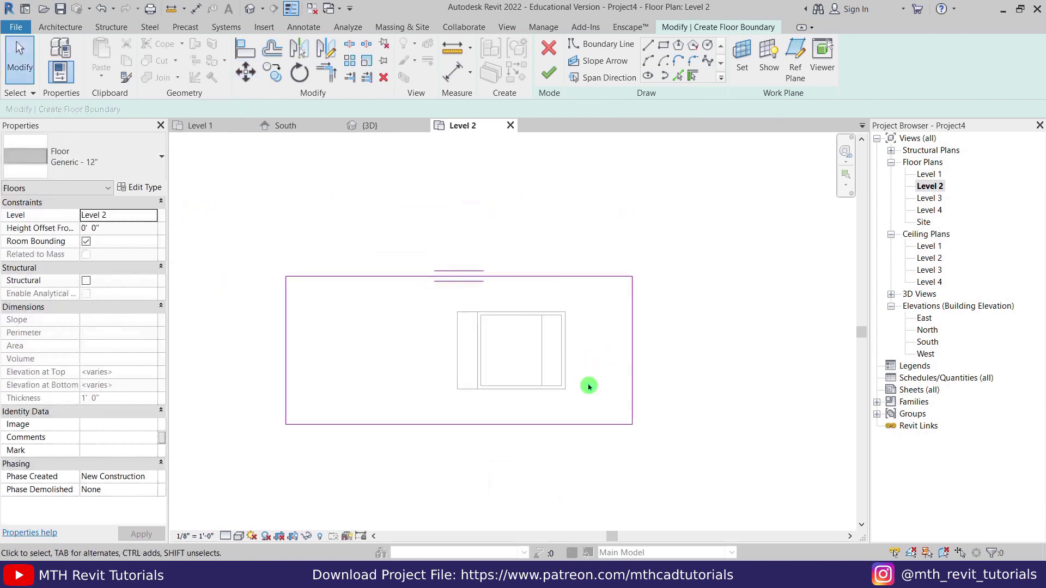
click(549, 76)
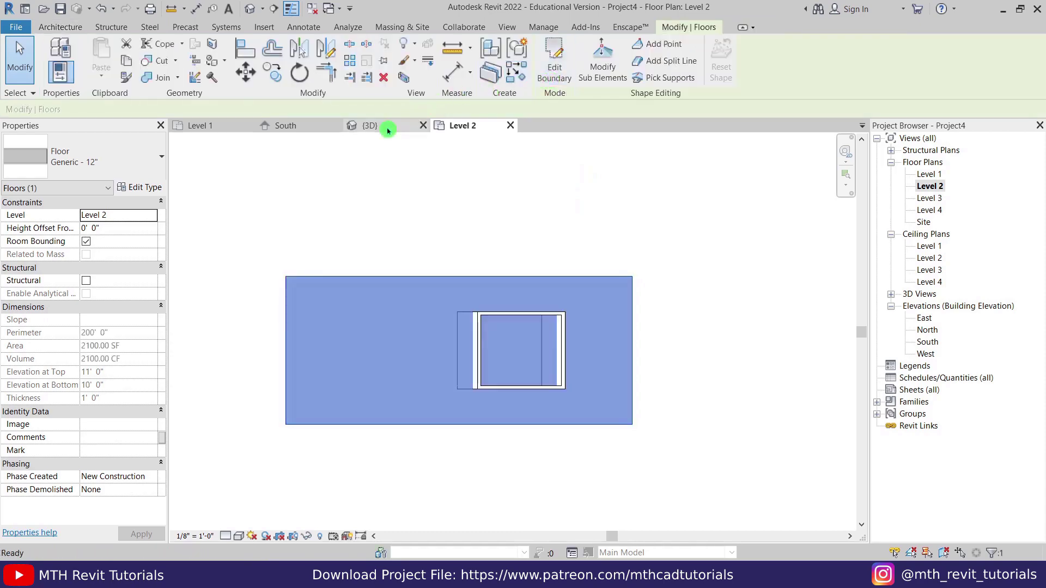
In the 3D view, duplicate the floor's type as Generic - 3'
click(381, 126)
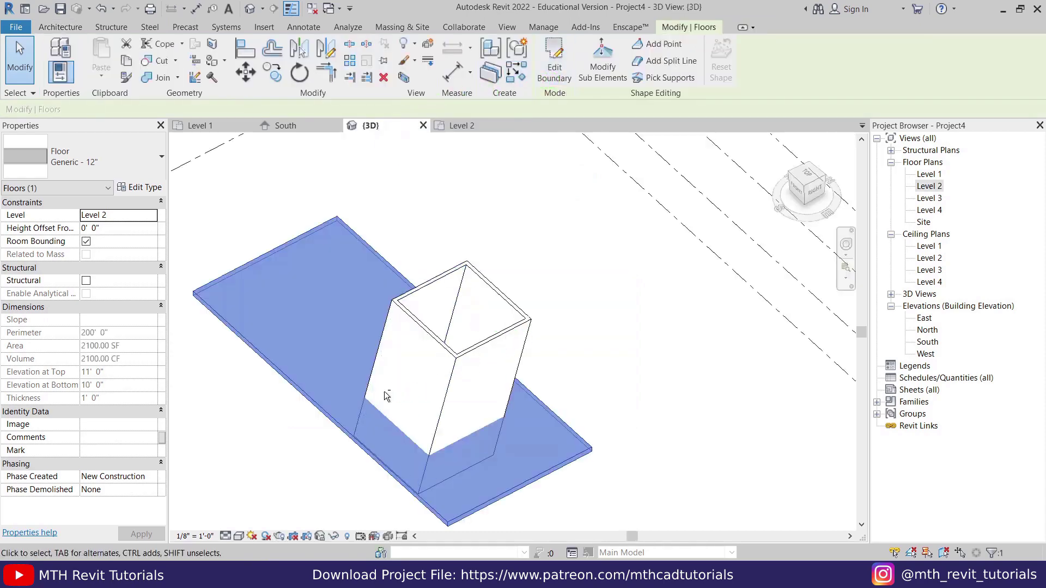
shift+middle_drag(385, 395, 466, 386)
shift+middle_drag(357, 367, 349, 299)
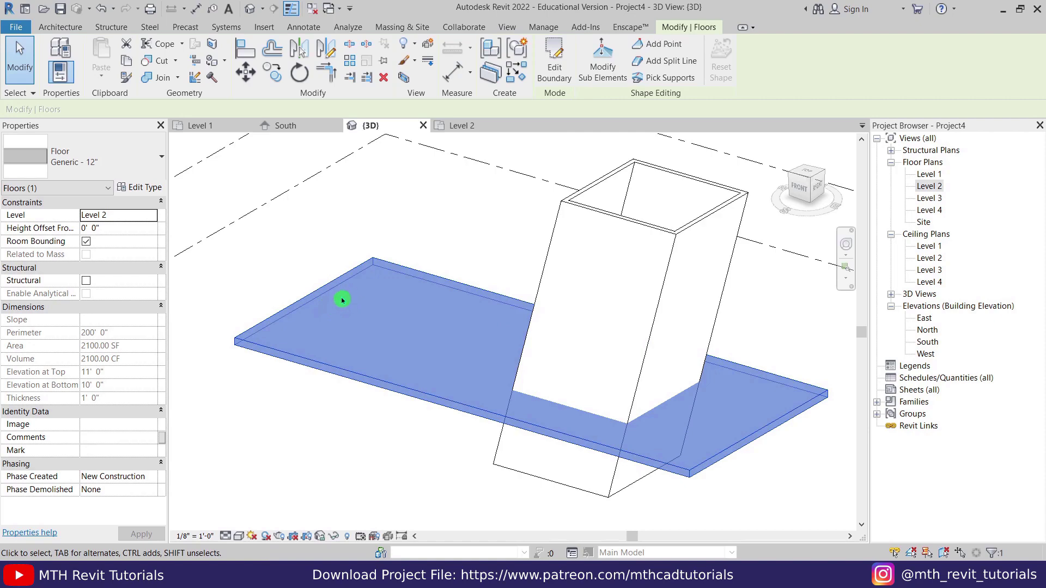
click(140, 189)
click(980, 144)
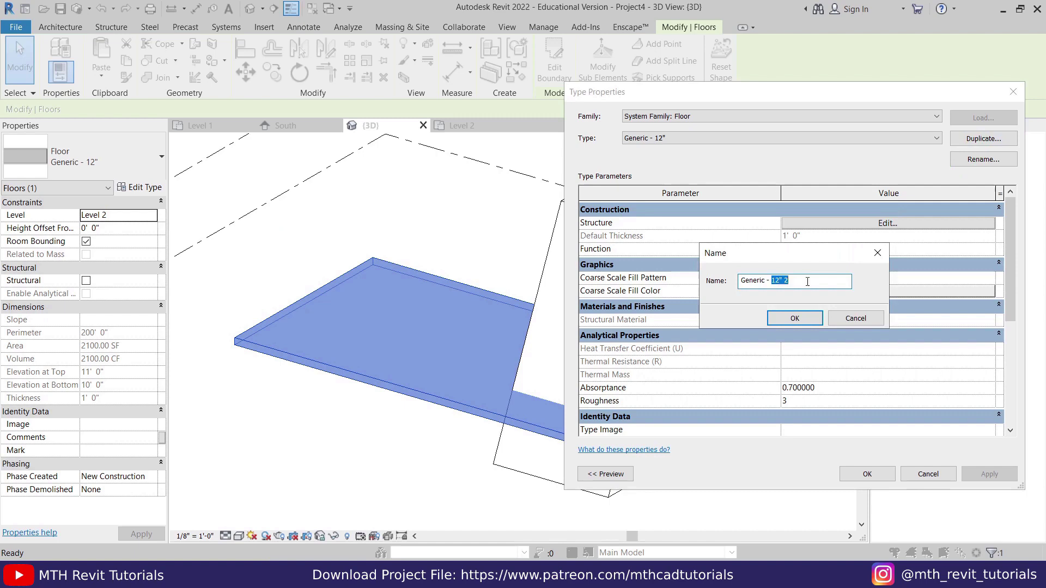
text(3')
click(795, 317)
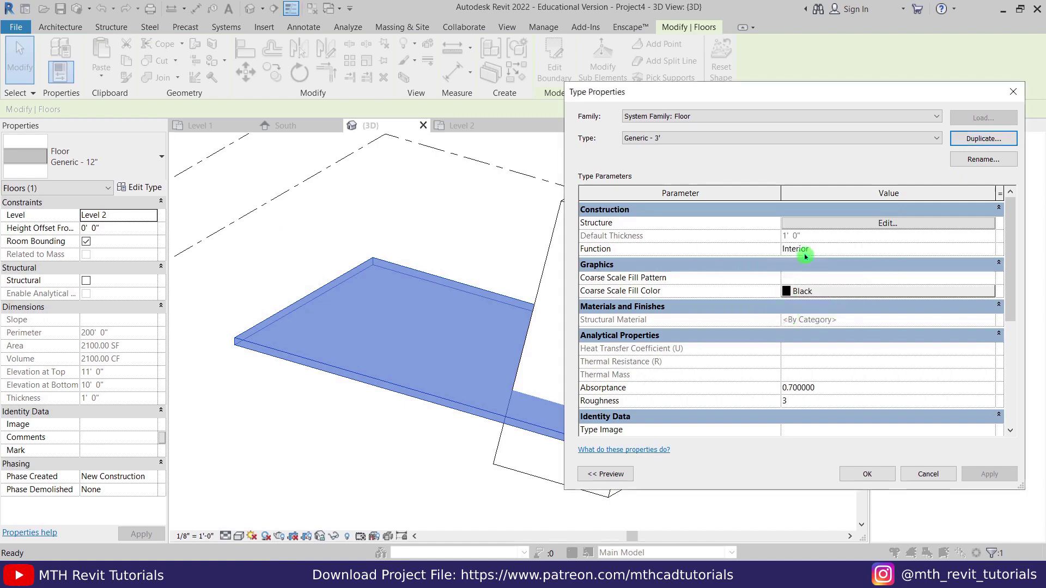
Set the new floor type's structure layer thickness to 3' and apply it to the floor
click(823, 224)
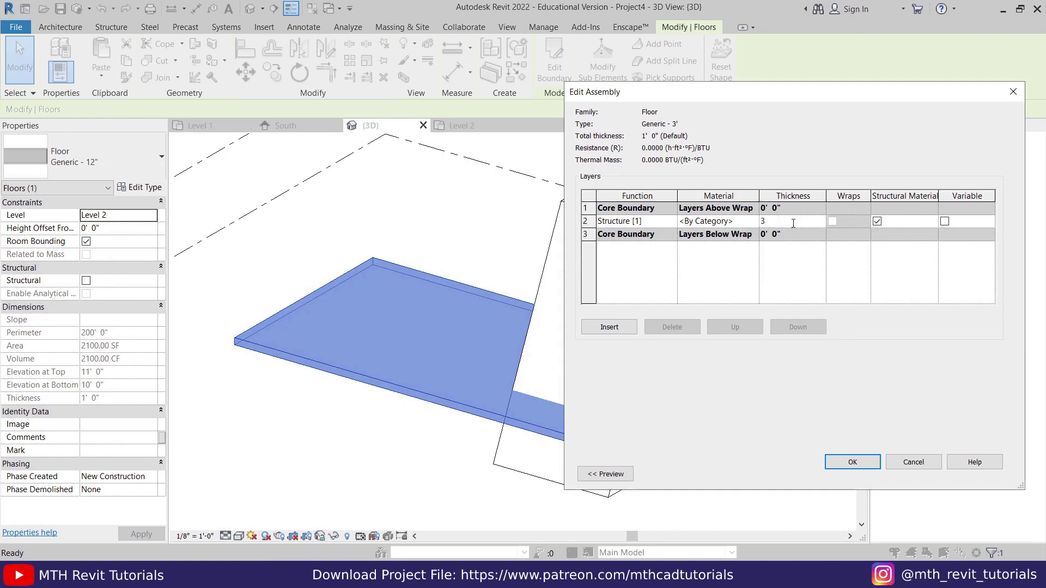
click(854, 462)
click(854, 475)
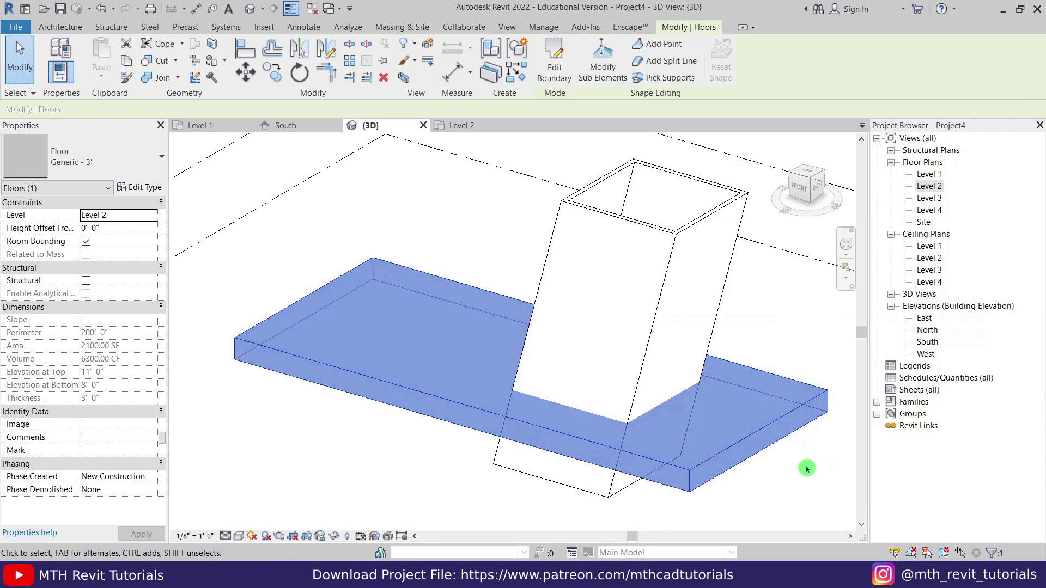
Copy the Level 2 floor and paste it aligned to Level 3
scroll(461, 450, down, 2)
scroll(432, 464, down, 1)
scroll(400, 268, down, 1)
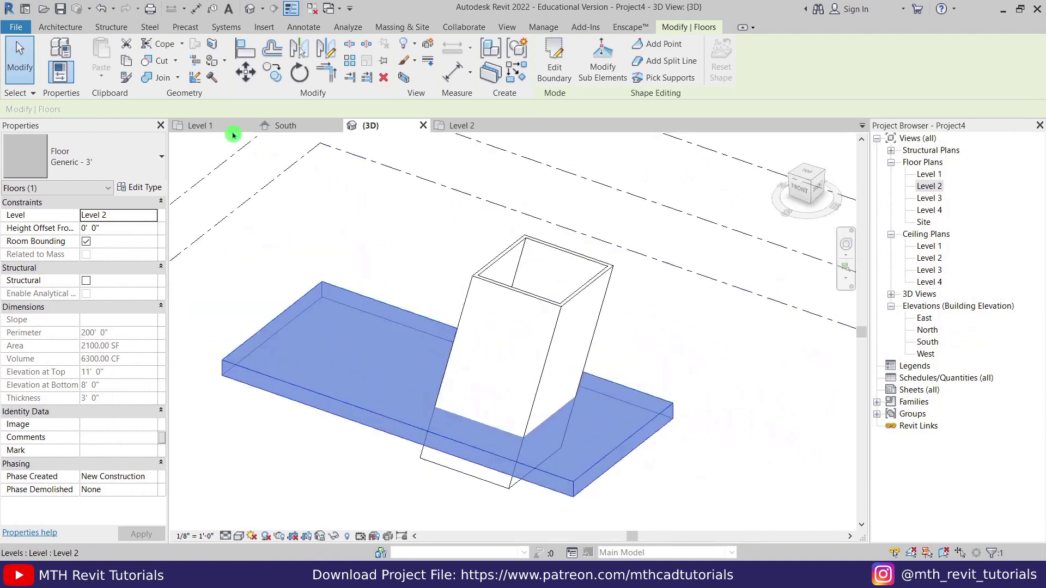
click(127, 62)
click(101, 72)
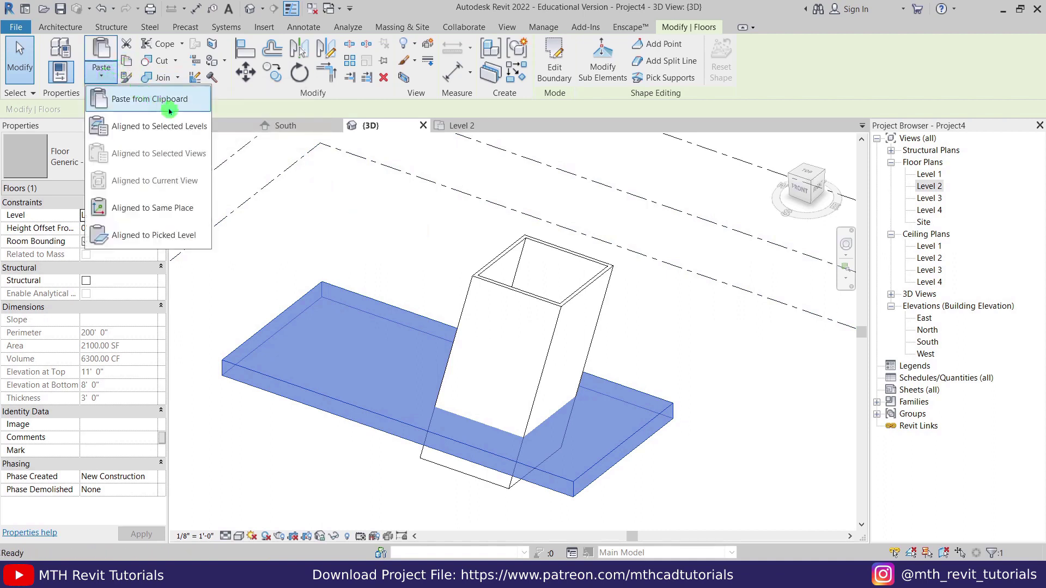
click(139, 133)
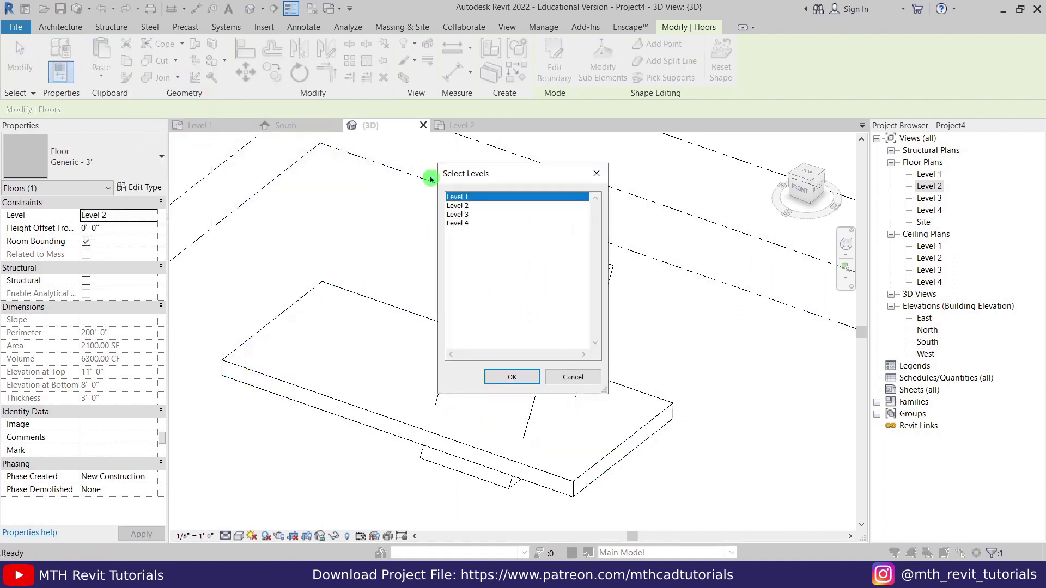
click(461, 214)
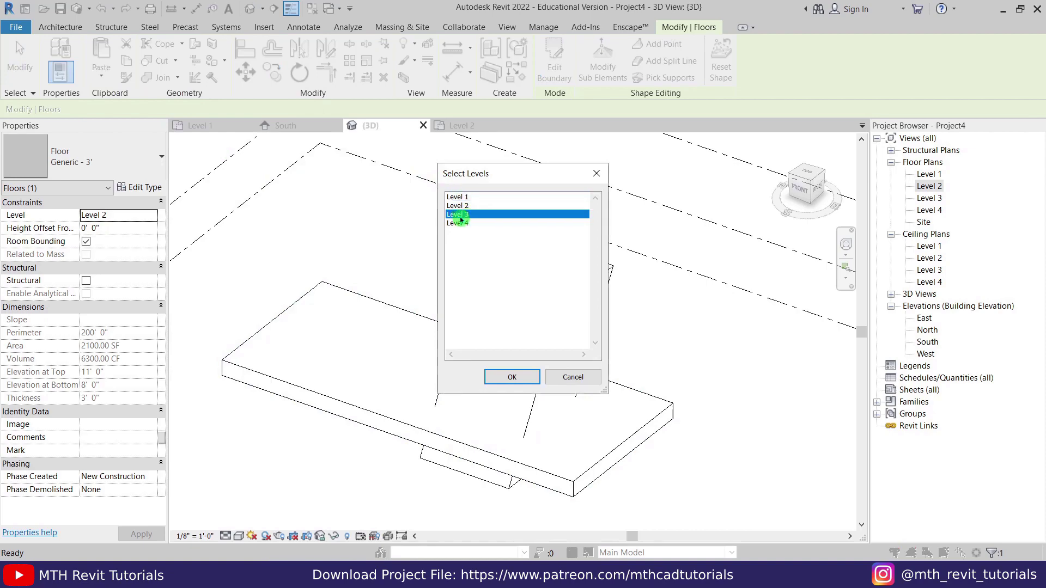
click(523, 377)
key(Escape)
Start an in-place model in the Generic Models category, keeping the suggested name
mouse_move(510, 434)
shift+middle_down()
mouse_move(468, 355)
mouse_move(390, 394)
mouse_move(299, 374)
mouse_move(318, 377)
mouse_move(313, 446)
mouse_move(560, 485)
mouse_move(464, 299)
mouse_move(490, 388)
mouse_move(446, 411)
mouse_move(466, 429)
mouse_move(461, 385)
mouse_move(505, 355)
mouse_move(523, 444)
shift+middle_up()
scroll(567, 397, up, 5)
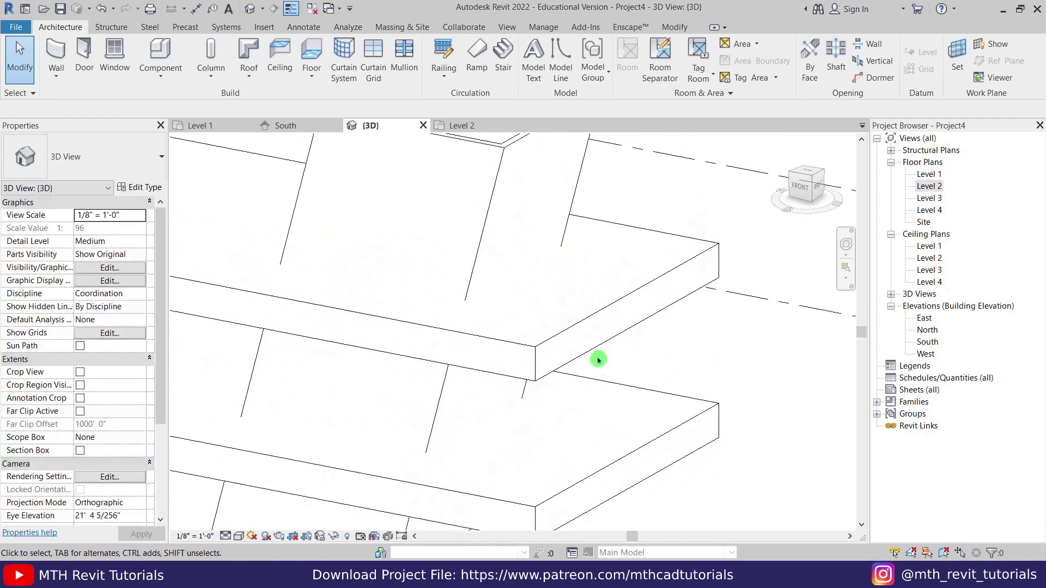
scroll(523, 374, up, 2)
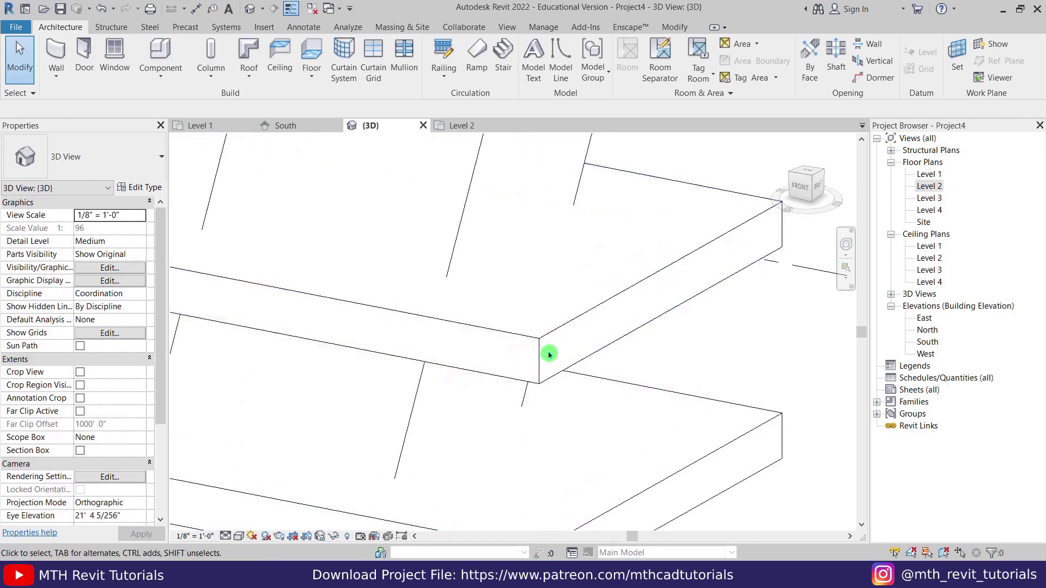
click(160, 65)
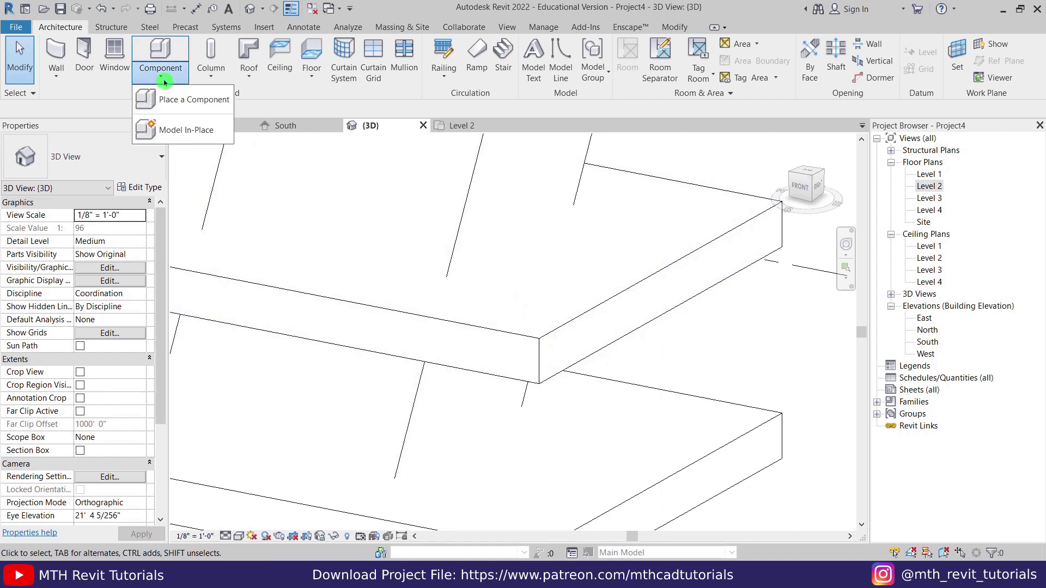
click(213, 131)
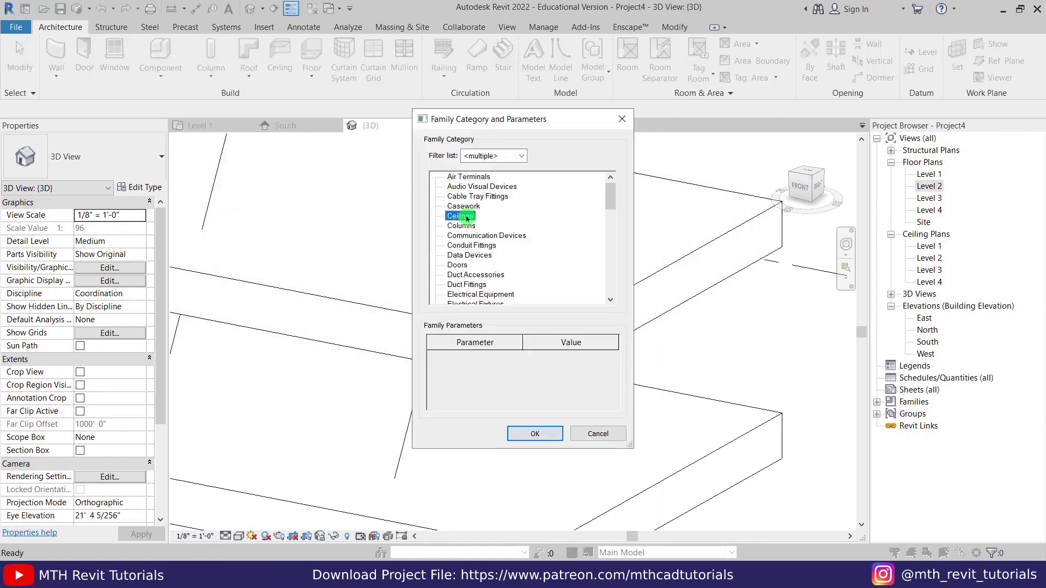
key(g)
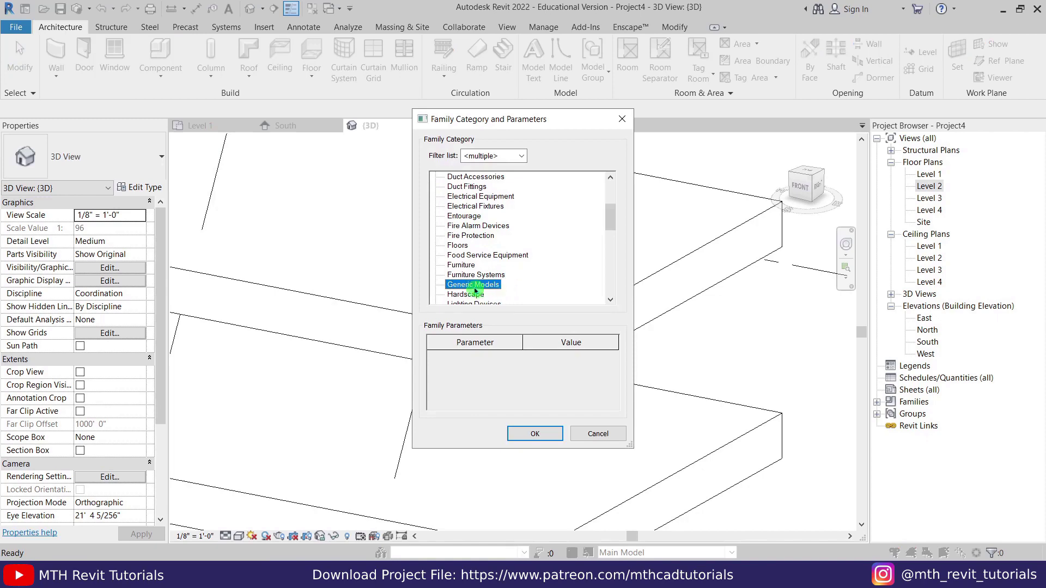
click(549, 434)
click(525, 312)
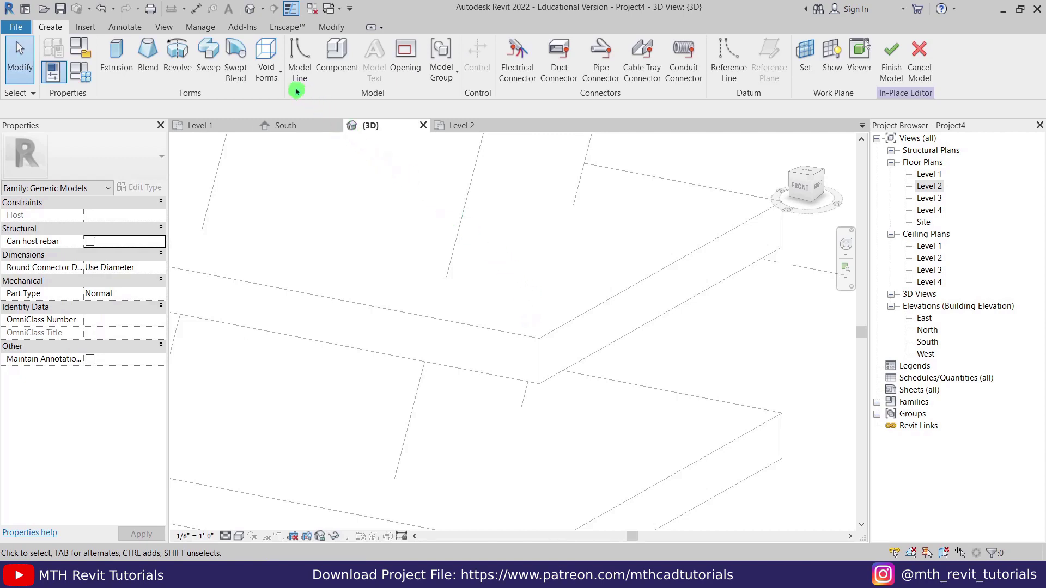
Start a void sweep and pick the four top edges of the Level 3 floor as its closed path
click(274, 81)
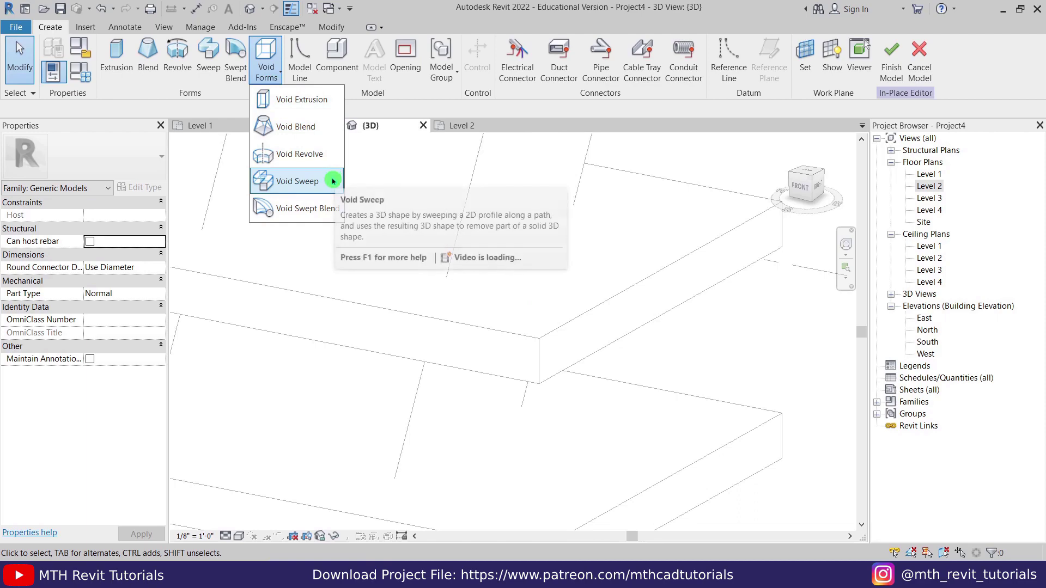
click(331, 185)
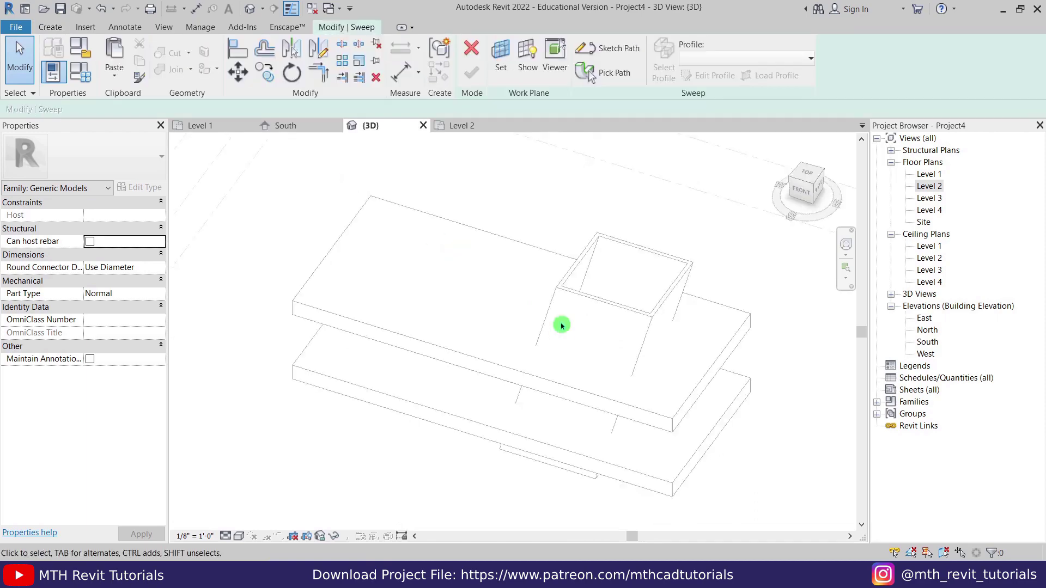
click(615, 73)
shift+middle_drag(539, 261, 556, 343)
click(662, 389)
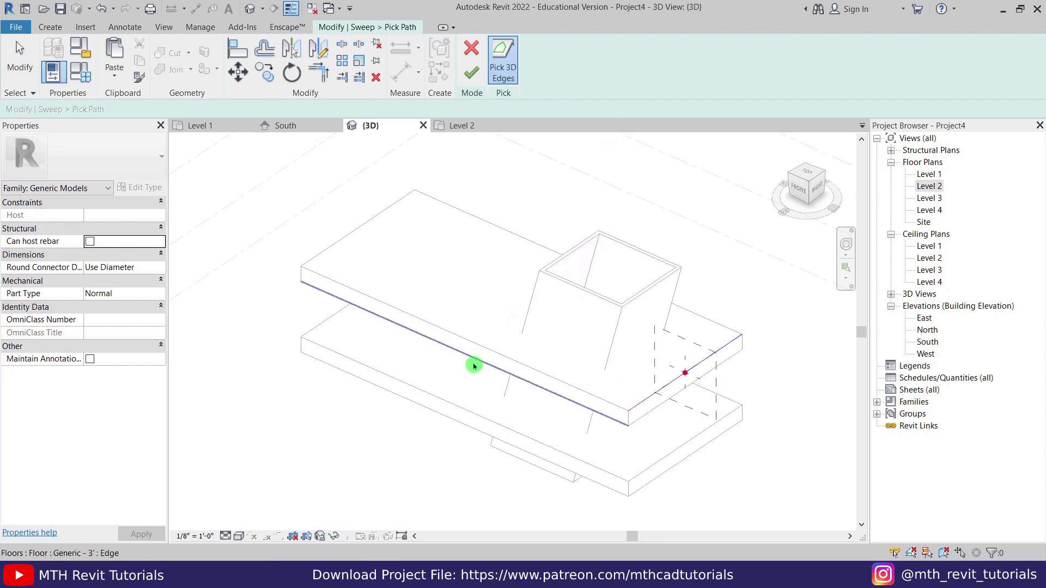
click(467, 341)
click(384, 220)
click(447, 205)
shift+middle_drag(446, 205, 493, 175)
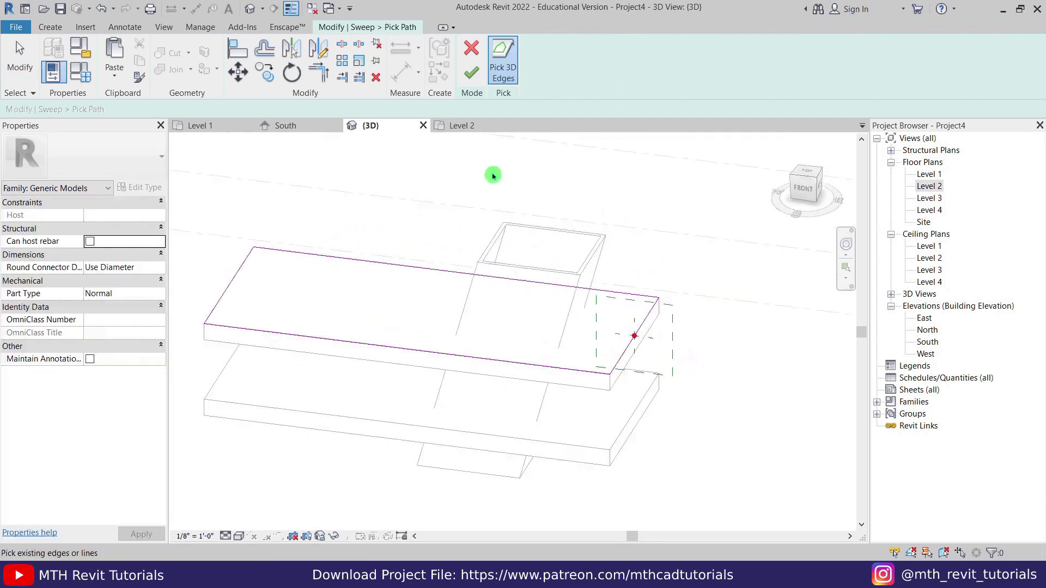
click(472, 76)
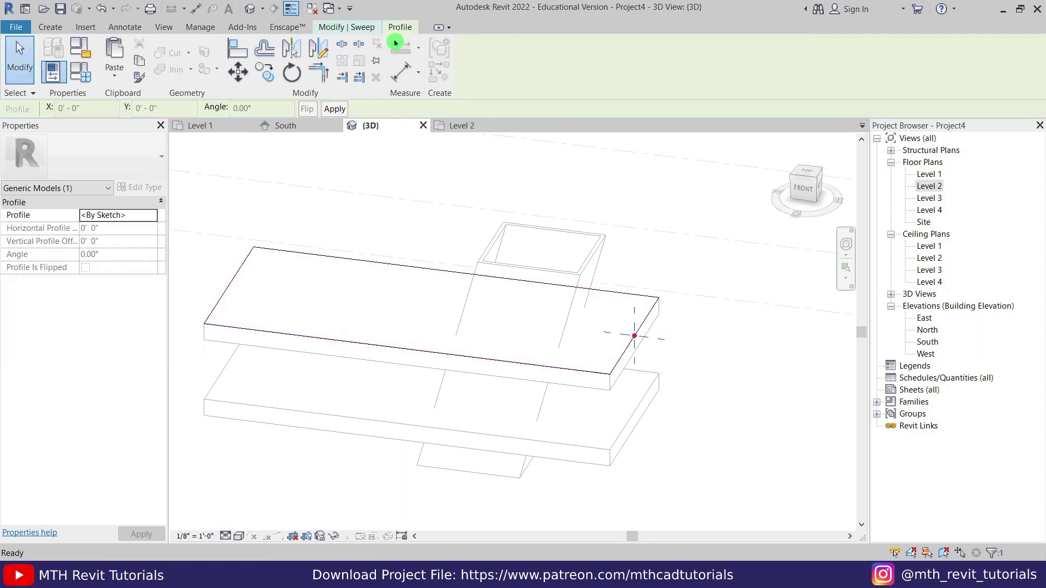
Start the sweep profile in front view: 6" inward along the slab top, about 9" up, 1' outward, and straight down past the underside
click(347, 28)
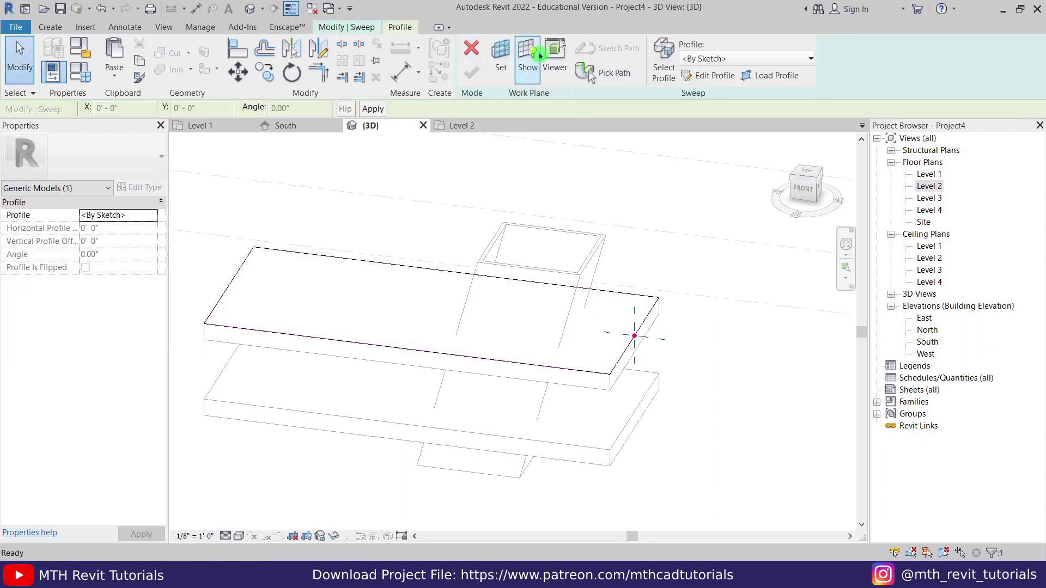
click(707, 77)
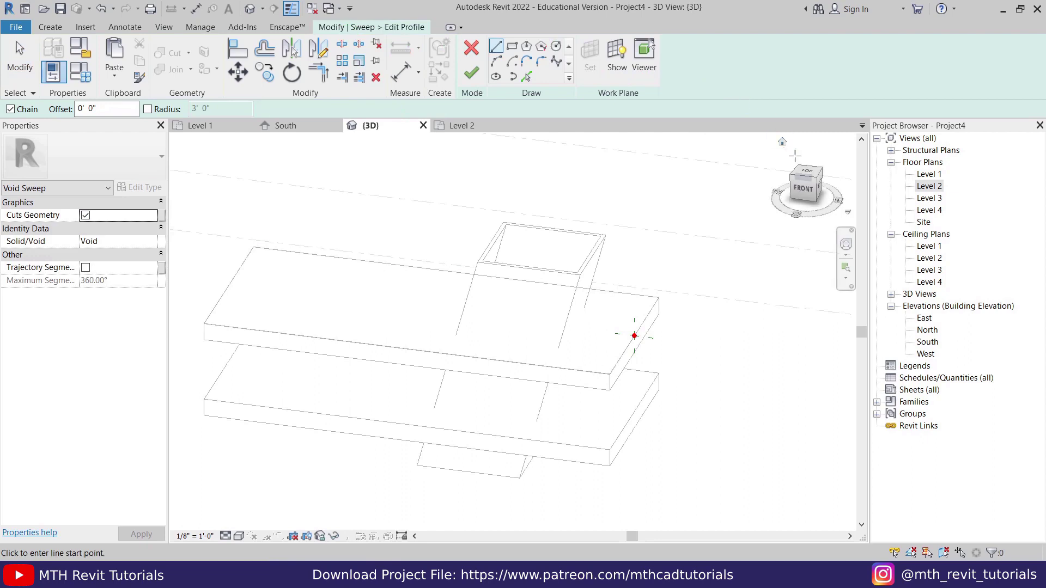
click(804, 188)
scroll(547, 308, up, 5)
scroll(528, 313, up, 2)
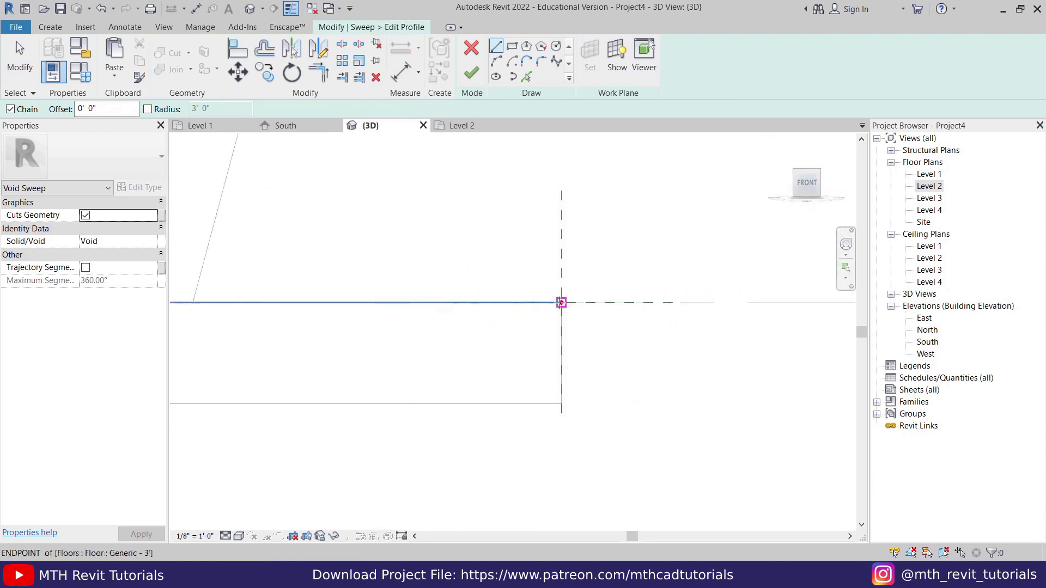
click(561, 302)
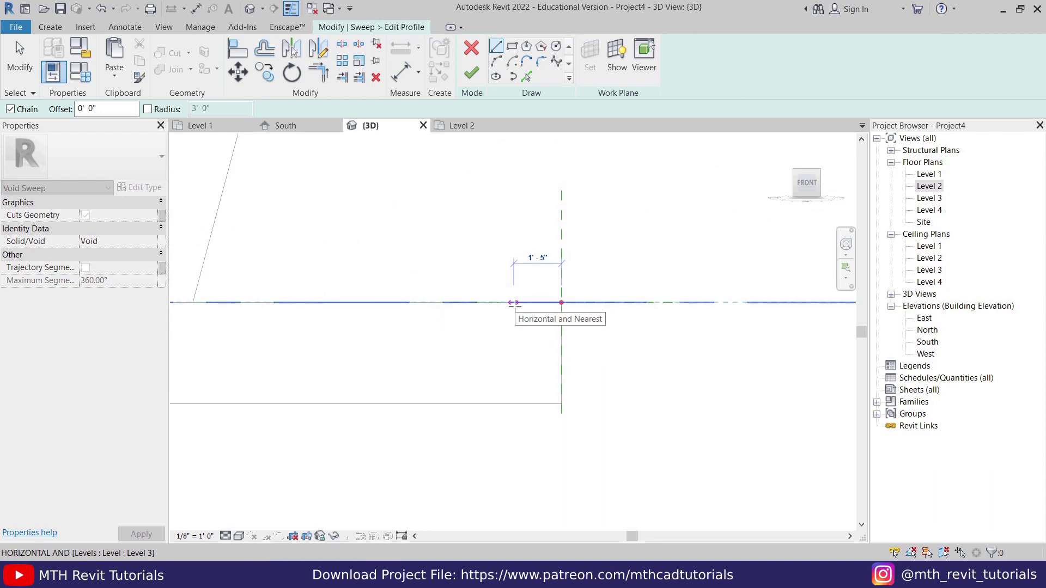
text(6")
key(Return)
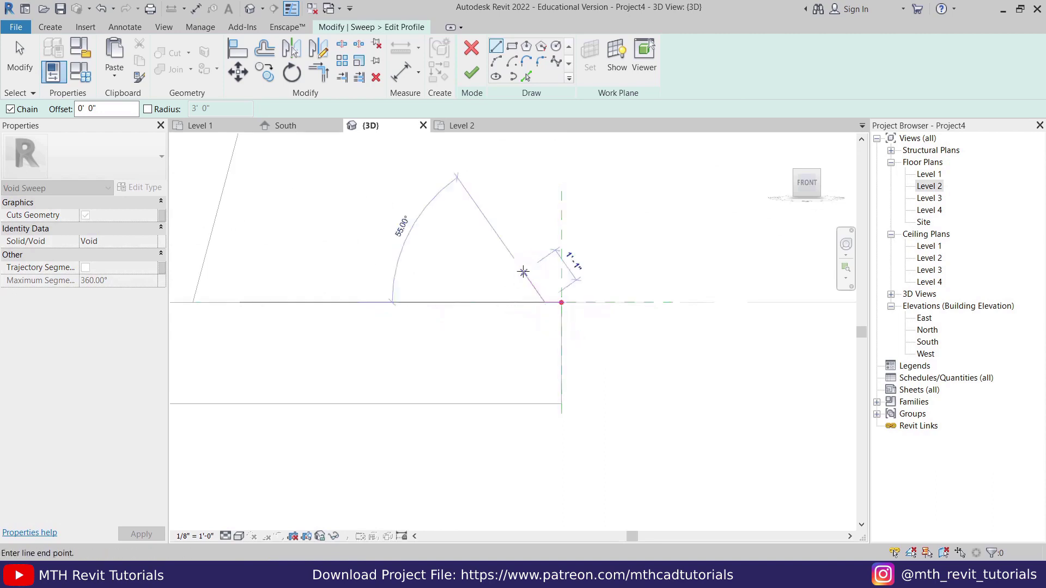
click(545, 277)
click(579, 277)
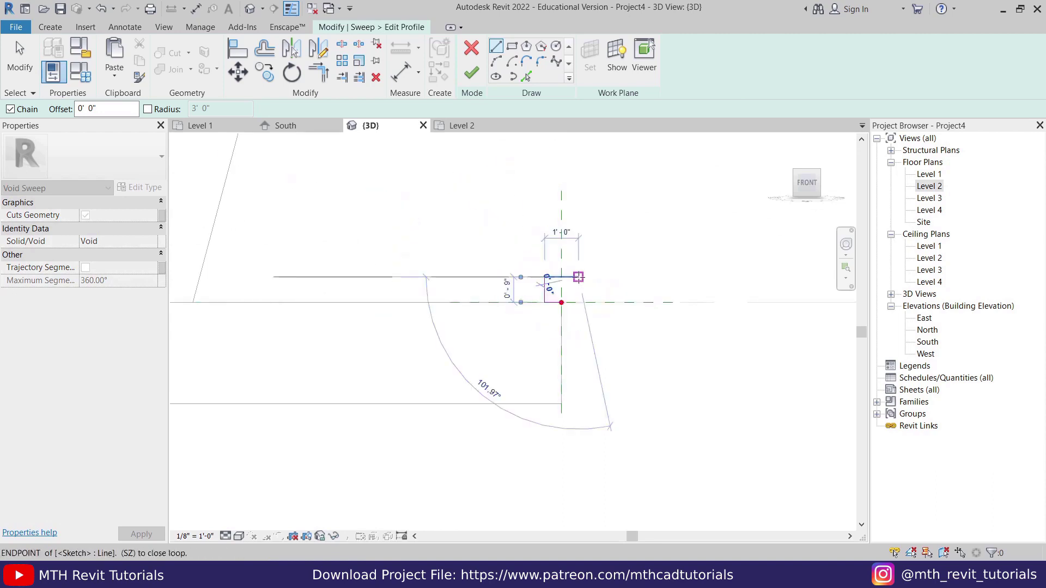
click(578, 423)
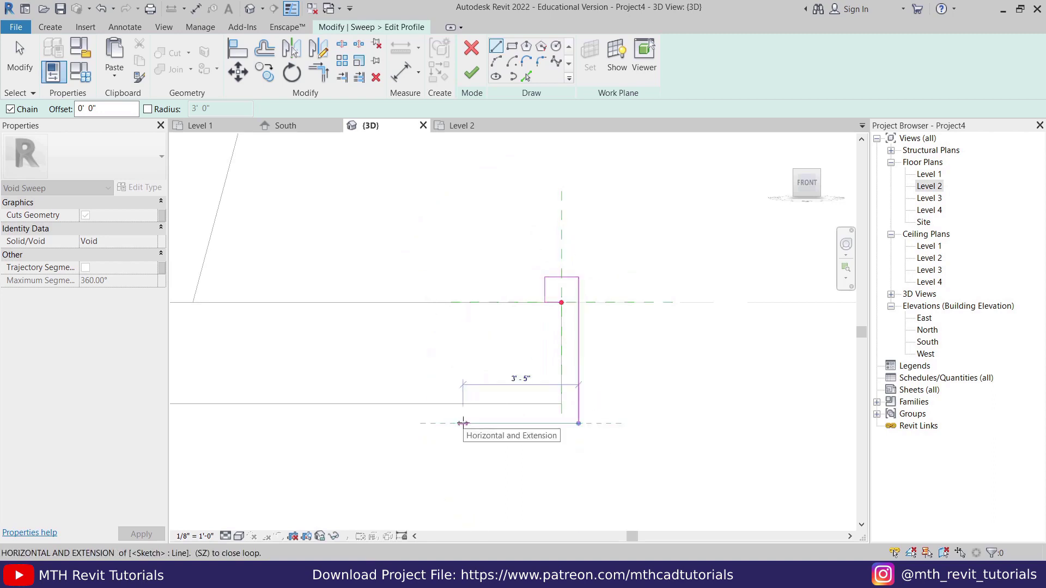
Close the profile with a 5' line inward below the slab, a riser to its underside, about 10" outward, and a diagonal to the start point
text(5)
key(Return)
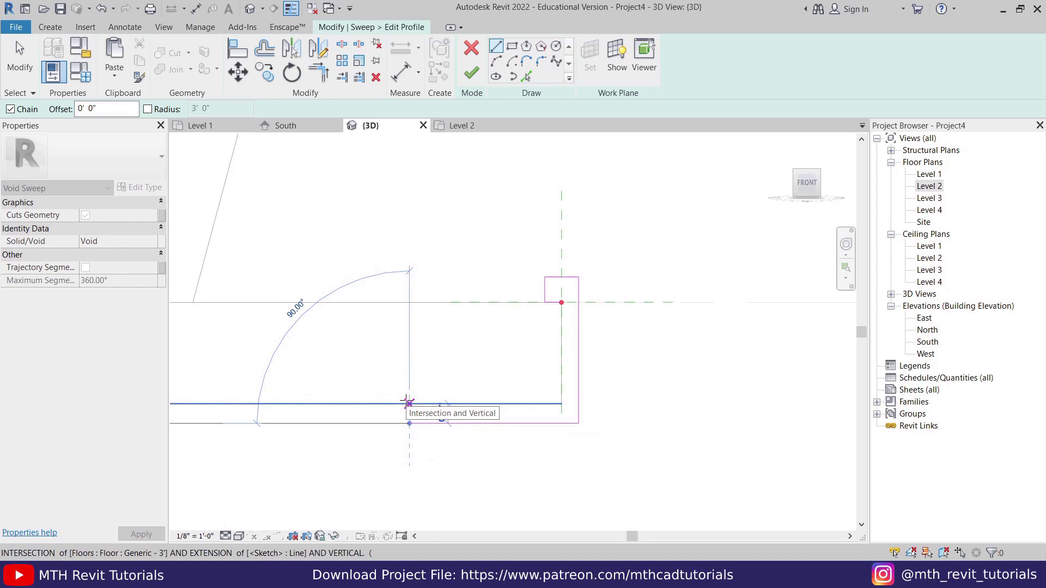
click(409, 403)
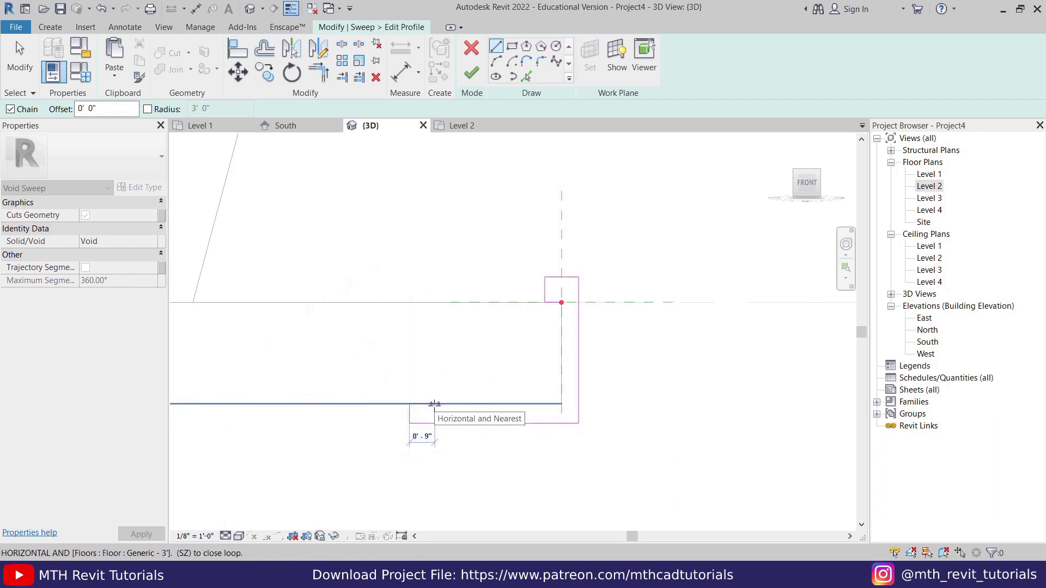
click(437, 404)
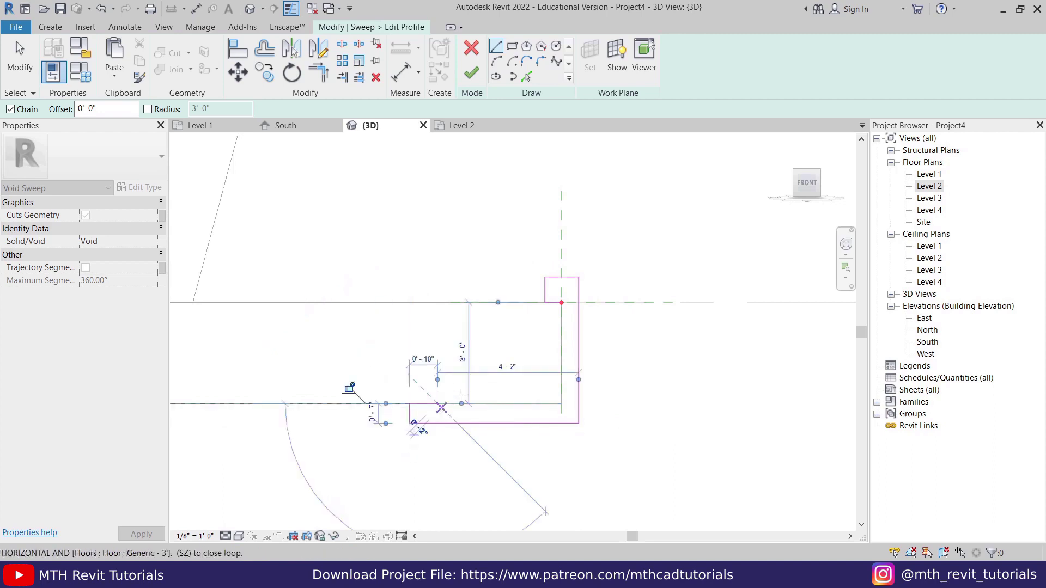
click(561, 302)
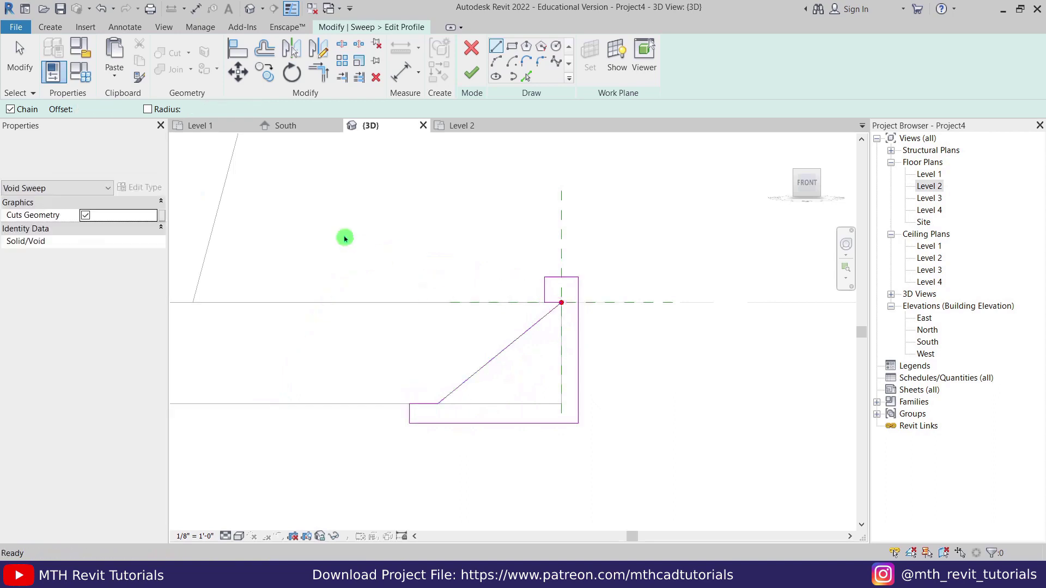
key(Escape)
key(Escape)
Fillet the lower corner between the diagonal and the slab underside line with a radius of about 1'-3"
scroll(528, 173, up, 2)
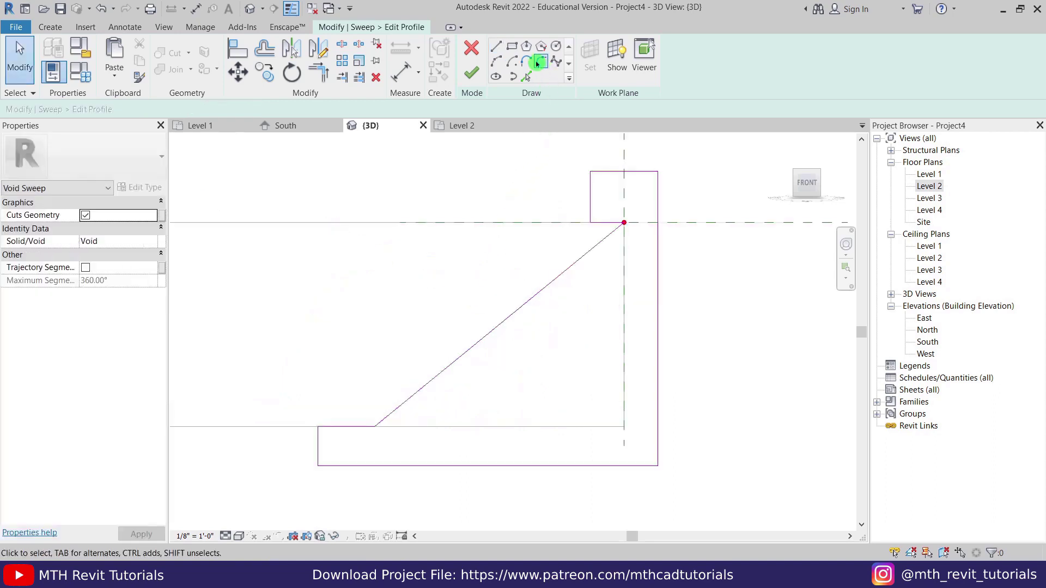
click(538, 63)
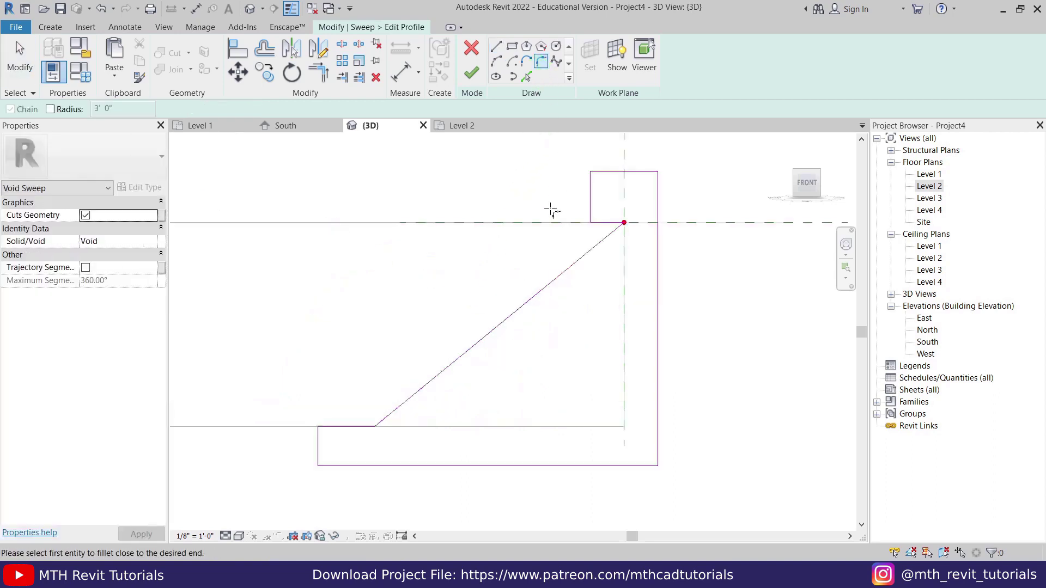
click(392, 408)
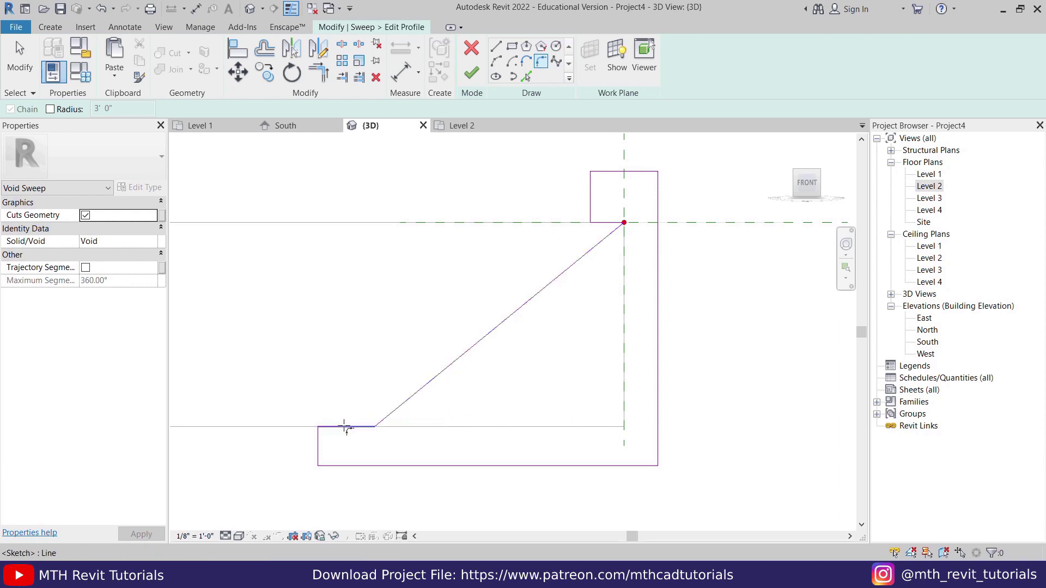
scroll(344, 427, up, 2)
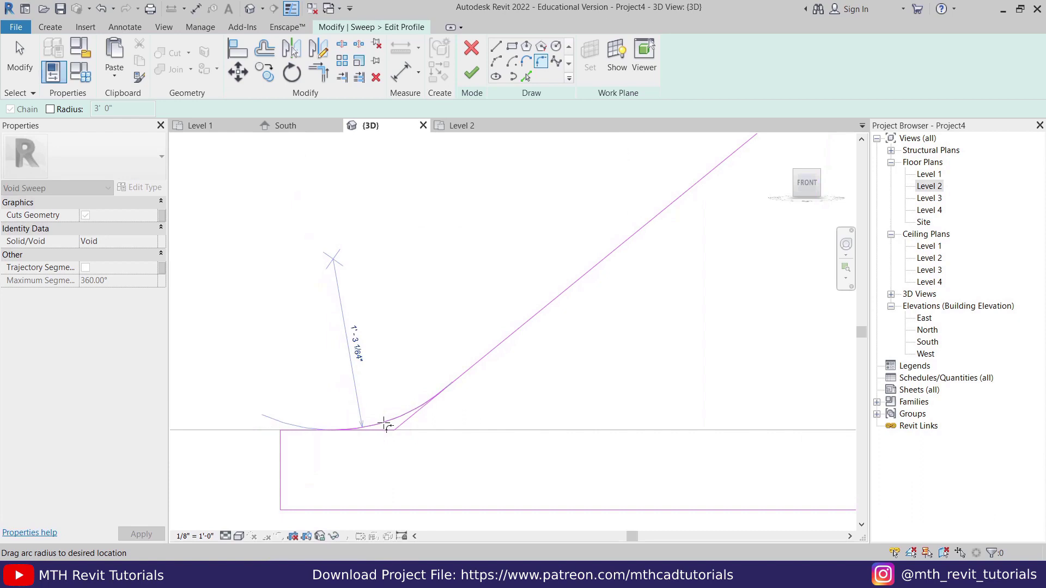
click(384, 424)
Fillet the upper corner between the diagonal and the slab top line with a radius of about 2"
scroll(548, 320, down, 2)
scroll(527, 311, up, 3)
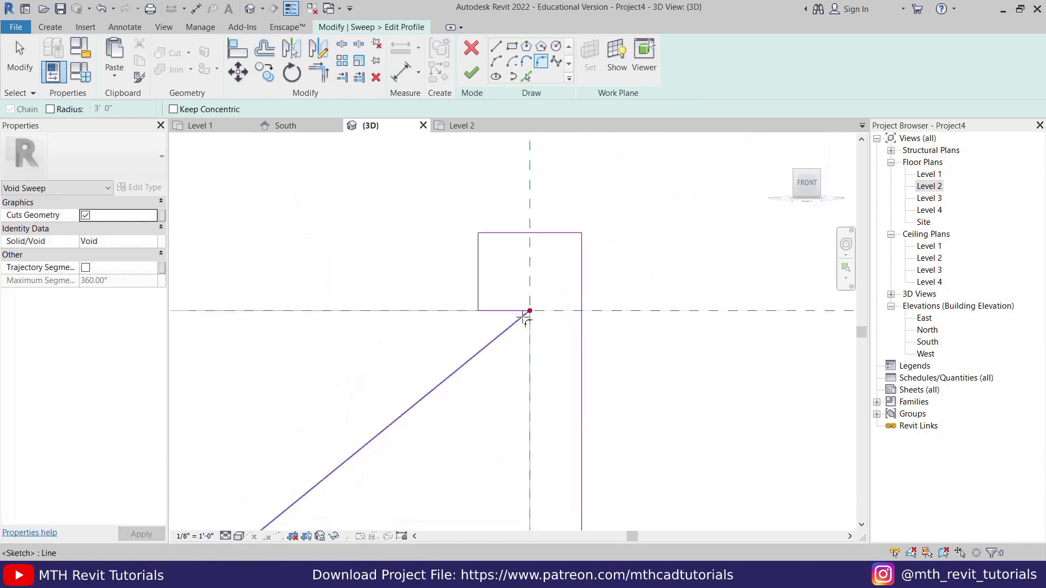
click(517, 323)
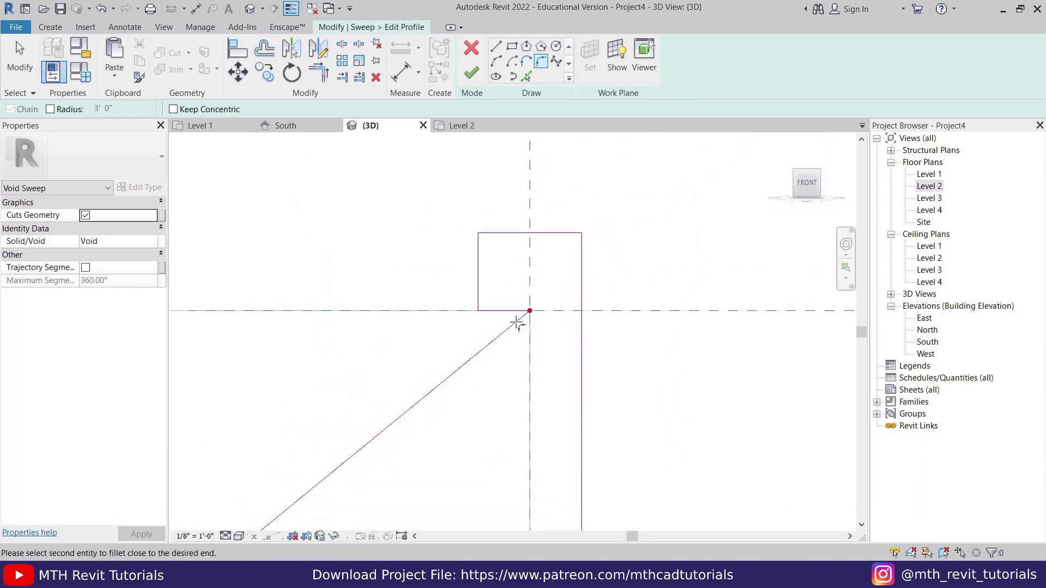
click(500, 310)
scroll(498, 308, up, 3)
scroll(506, 303, up, 4)
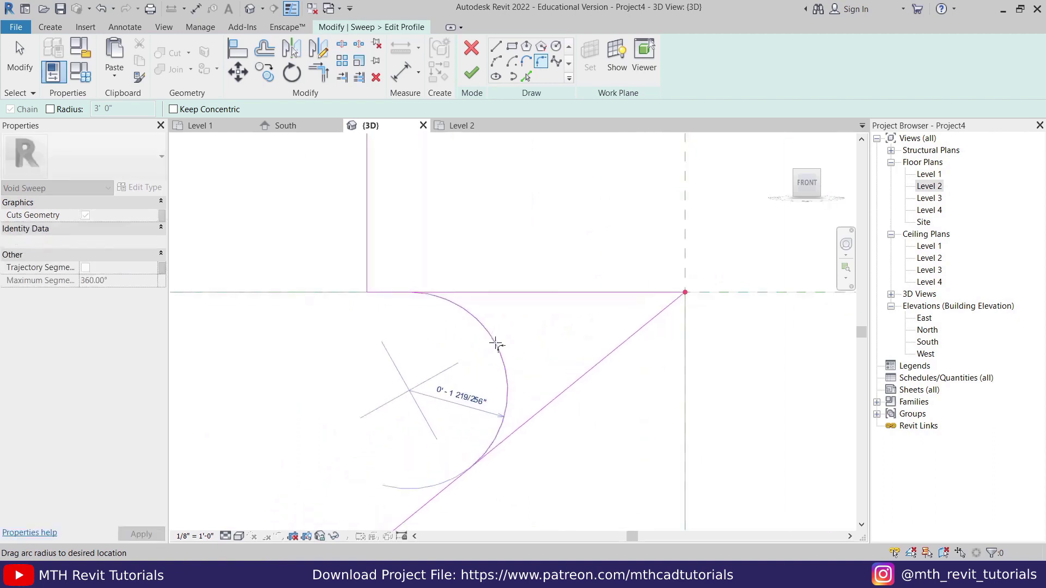
click(473, 356)
key(Escape)
key(Escape)
Mirror a copy of the whole profile downward about a horizontal axis drawn between the two floor slabs
scroll(544, 299, down, 5)
scroll(539, 327, down, 2)
scroll(502, 278, up, 3)
scroll(515, 324, down, 2)
mouse_move(380, 175)
mouse_down()
mouse_move(541, 292)
mouse_move(600, 376)
mouse_up()
scroll(533, 246, up, 2)
scroll(549, 273, up, 2)
scroll(525, 276, down, 2)
scroll(509, 289, down, 2)
scroll(465, 336, down, 1)
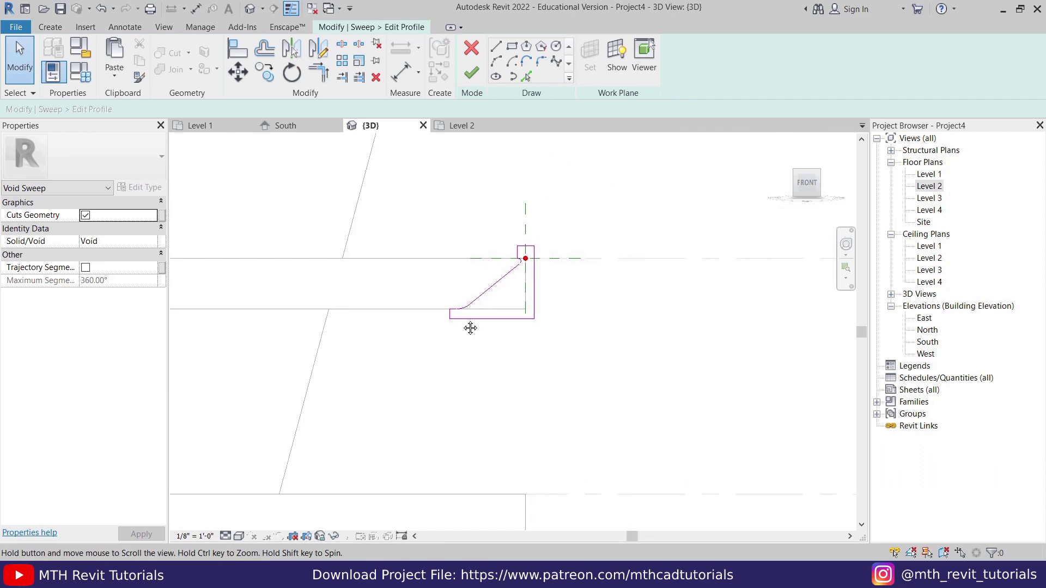
mouse_move(439, 183)
mouse_down()
mouse_move(555, 273)
mouse_move(565, 294)
mouse_up()
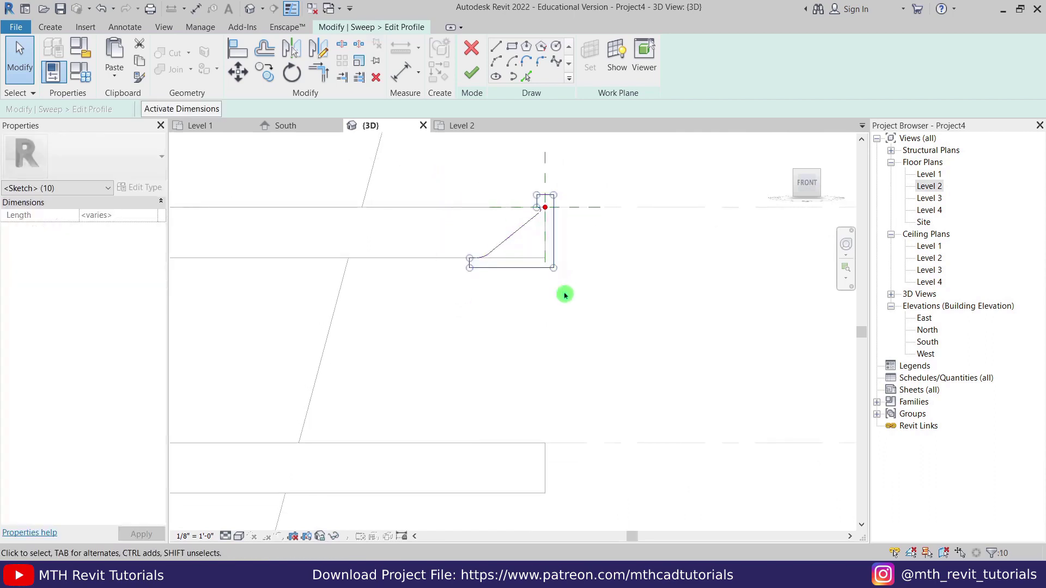
click(320, 55)
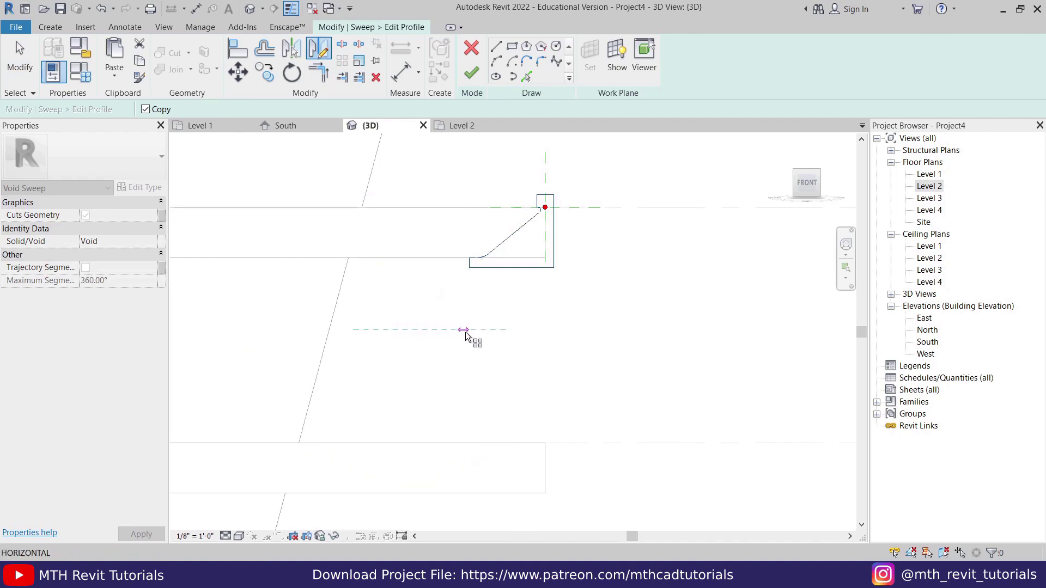
click(514, 330)
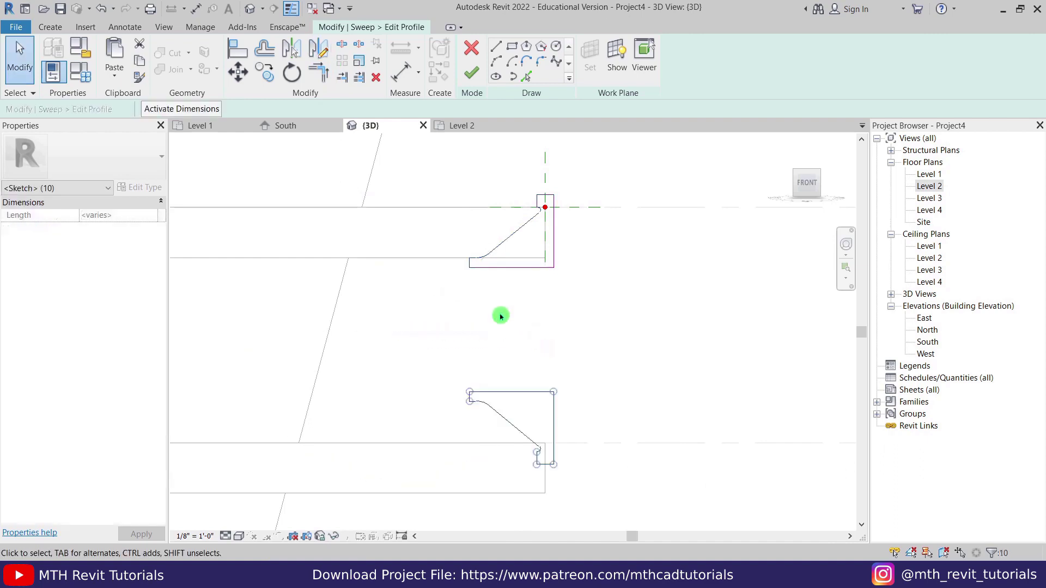
Move the mirrored profile straight down so its inner corner sits on the top face of the Level 2 floor
click(238, 74)
scroll(468, 417, up, 5)
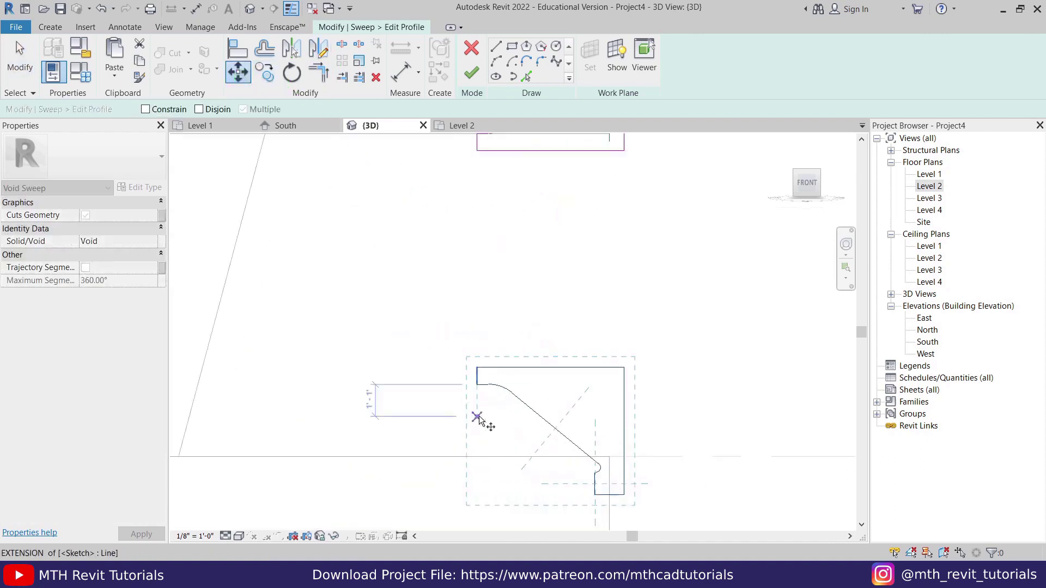
click(474, 370)
middle_drag(476, 441, 490, 322)
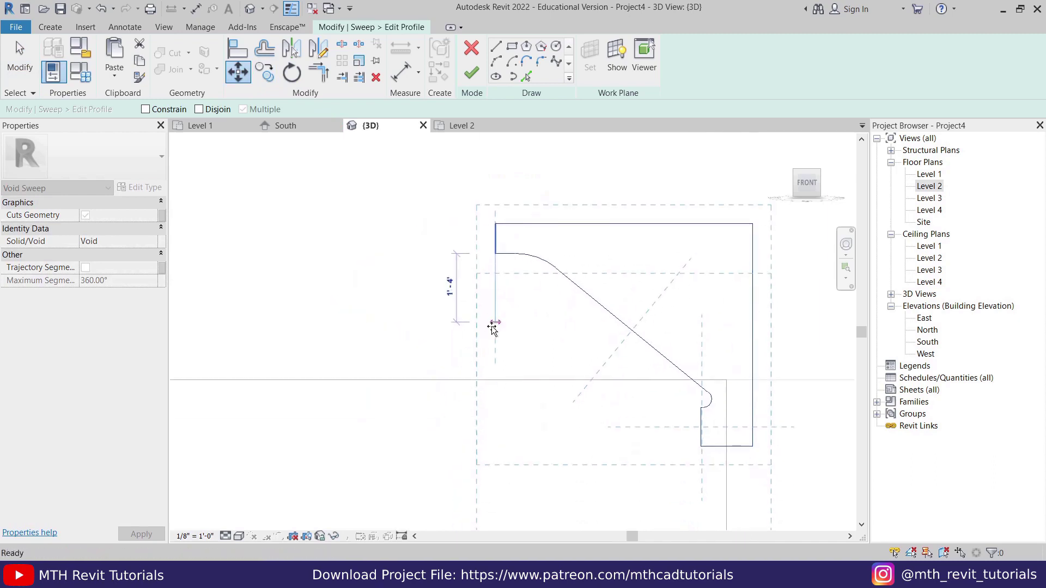
click(494, 380)
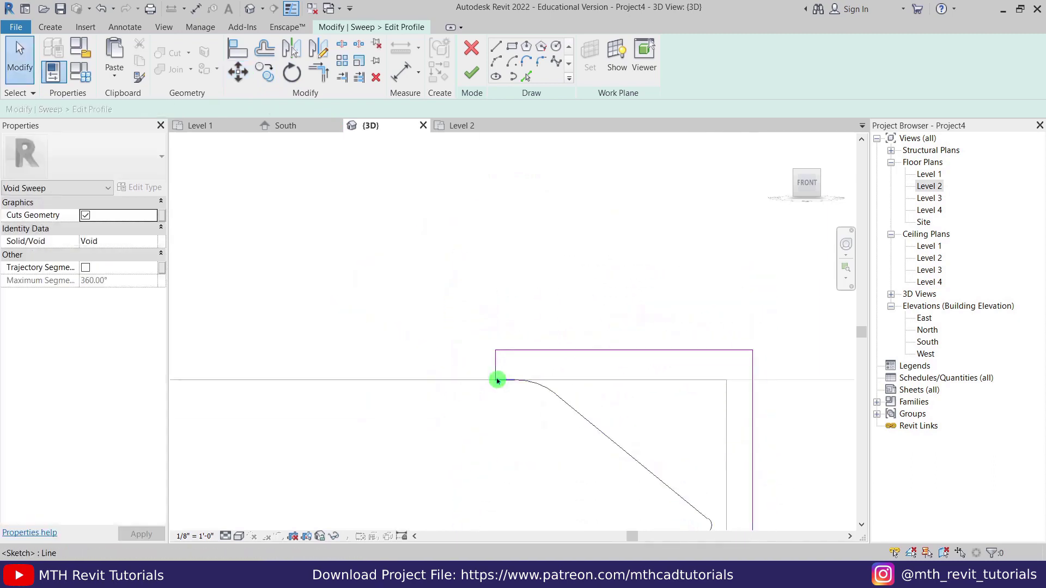
scroll(455, 420, down, 4)
mouse_move(436, 225)
mouse_down()
mouse_move(499, 299)
mouse_move(537, 457)
mouse_up()
click(535, 456)
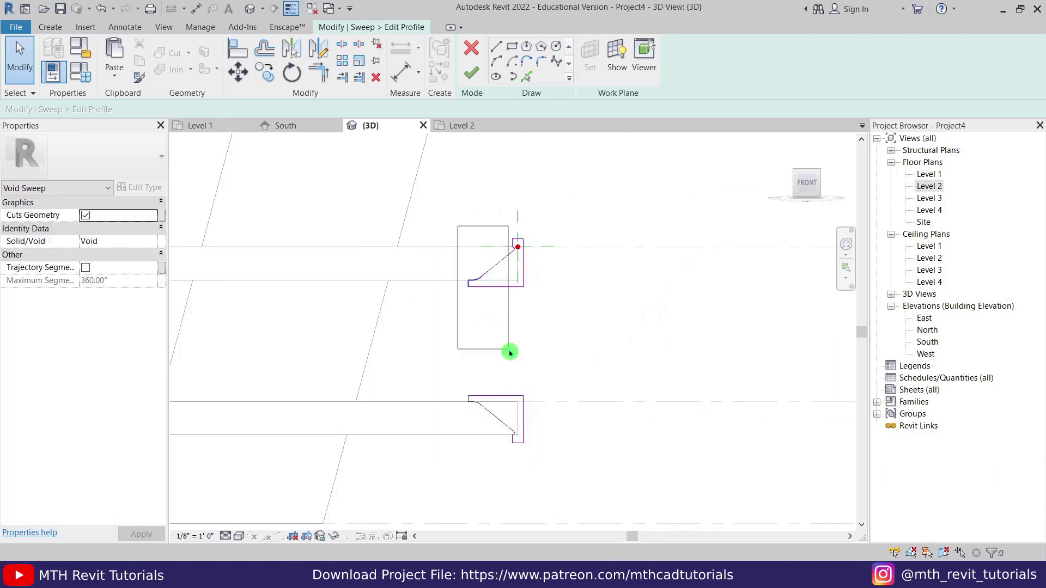
Finish the profile sketch and the void sweep, and show the 3D view in a shaded visual style
click(471, 74)
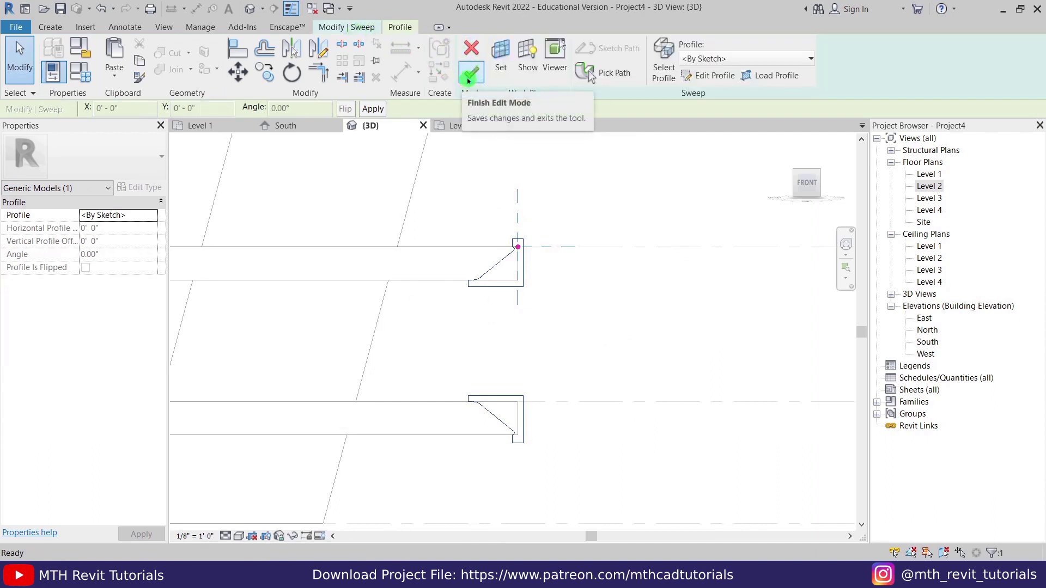
click(469, 75)
shift+middle_drag(578, 196, 275, 278)
key(Escape)
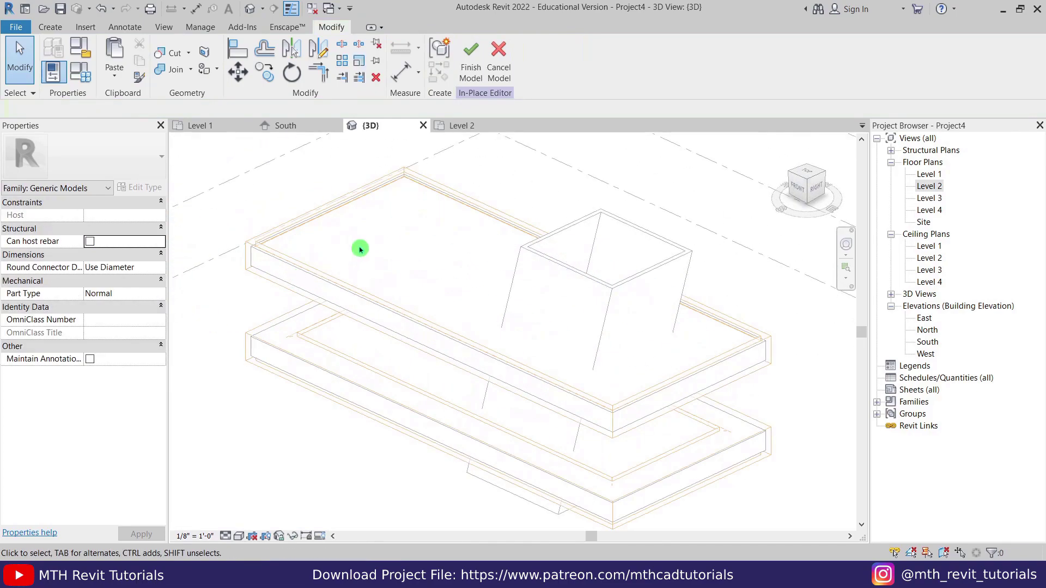
scroll(294, 273, up, 6)
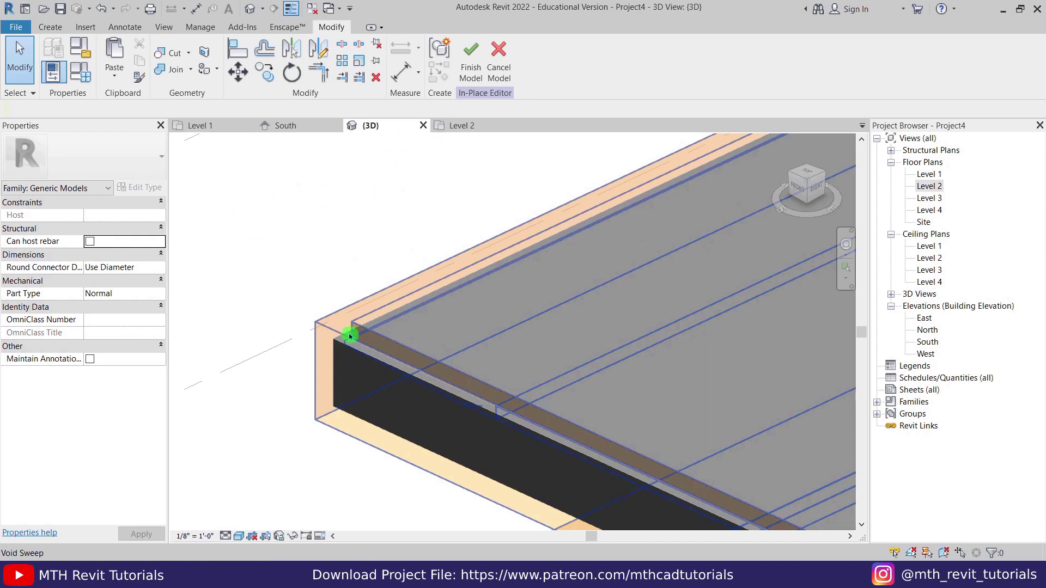
scroll(351, 292, down, 5)
middle_drag(343, 278, 362, 287)
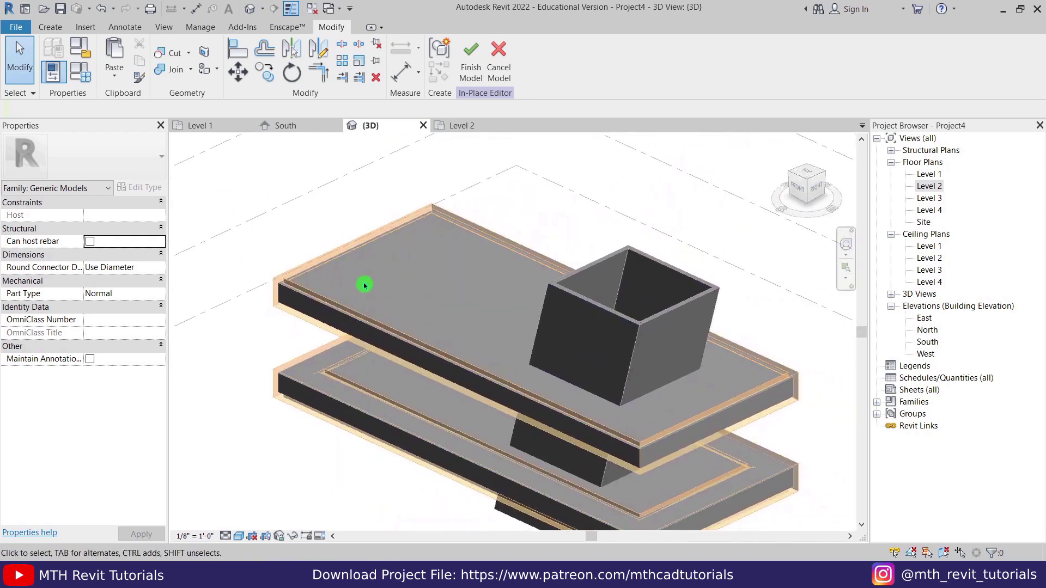
Cut both floor slabs with the void sweep using multiple cut, and finish the in-place model
click(175, 56)
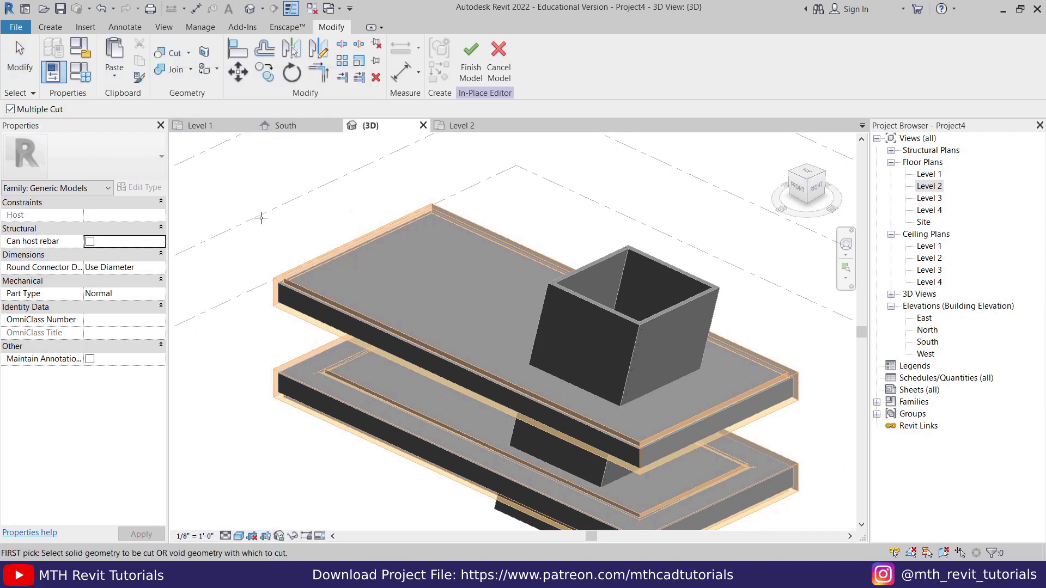
click(335, 249)
click(352, 254)
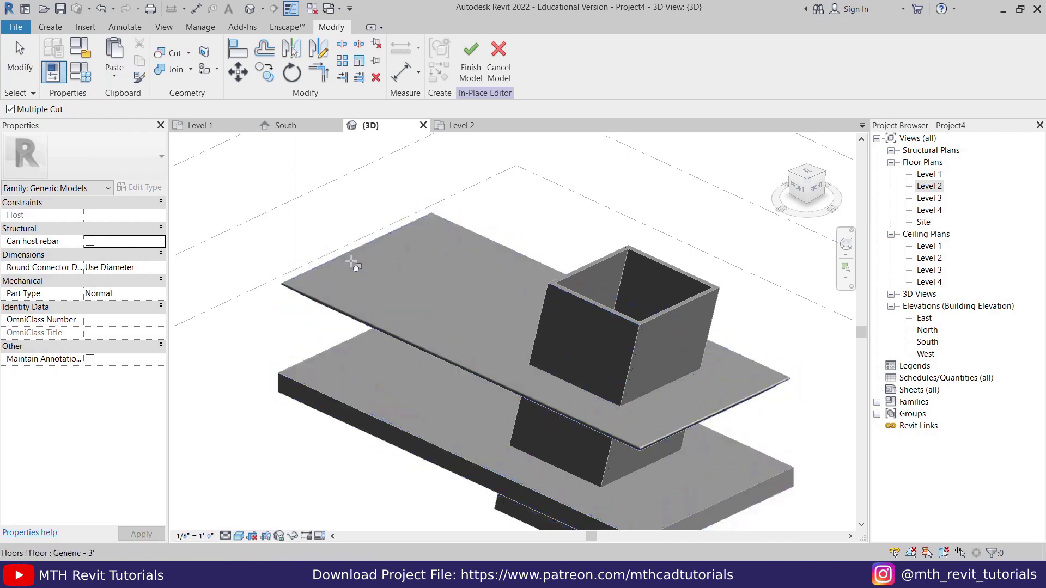
click(332, 351)
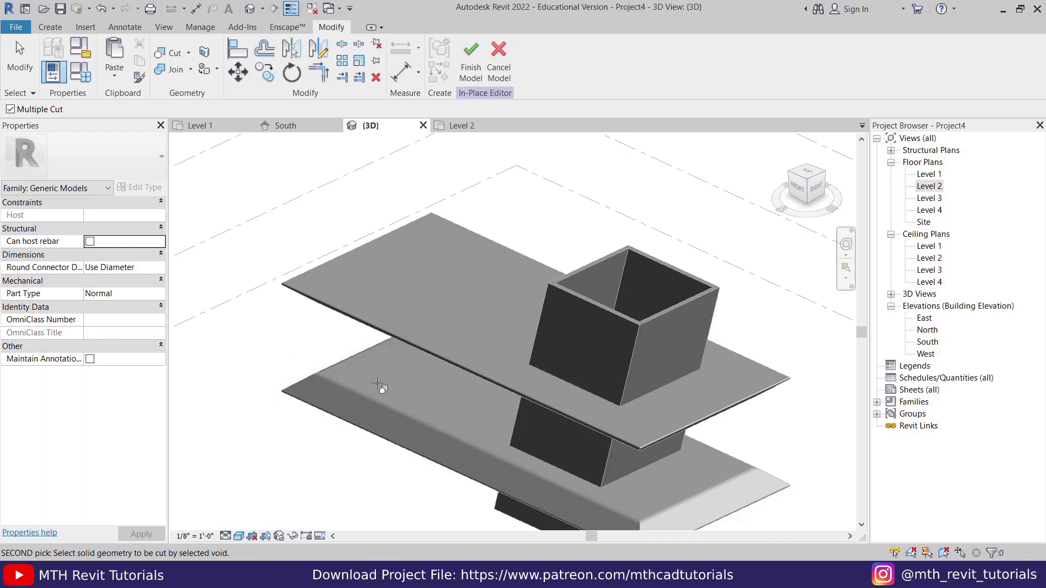
key(Escape)
shift+middle_drag(408, 390, 460, 321)
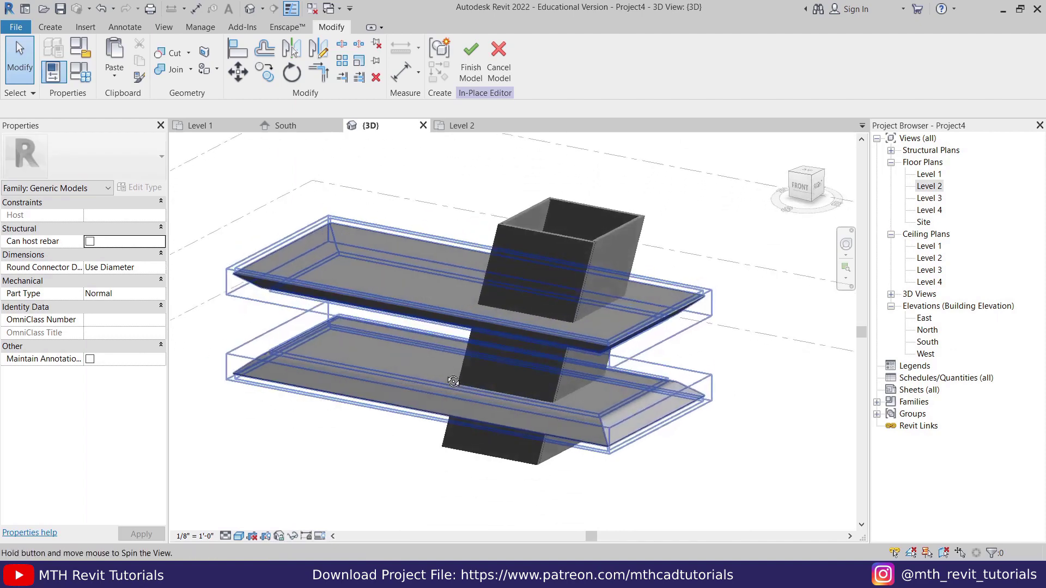
click(469, 77)
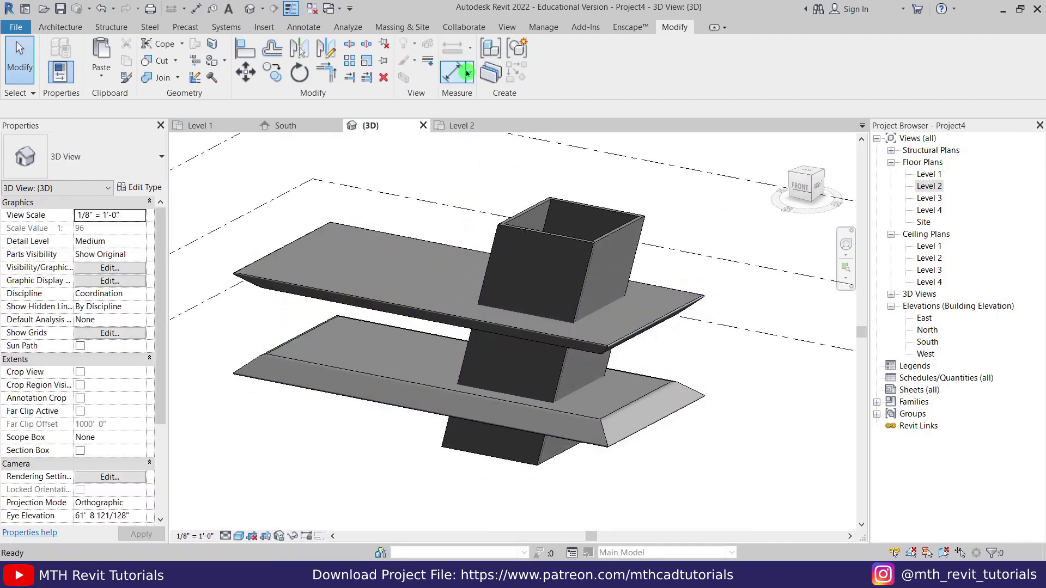
Start a new wall in the Level 2 floor plan using the Curtain Wall Storefront type
double_click(929, 186)
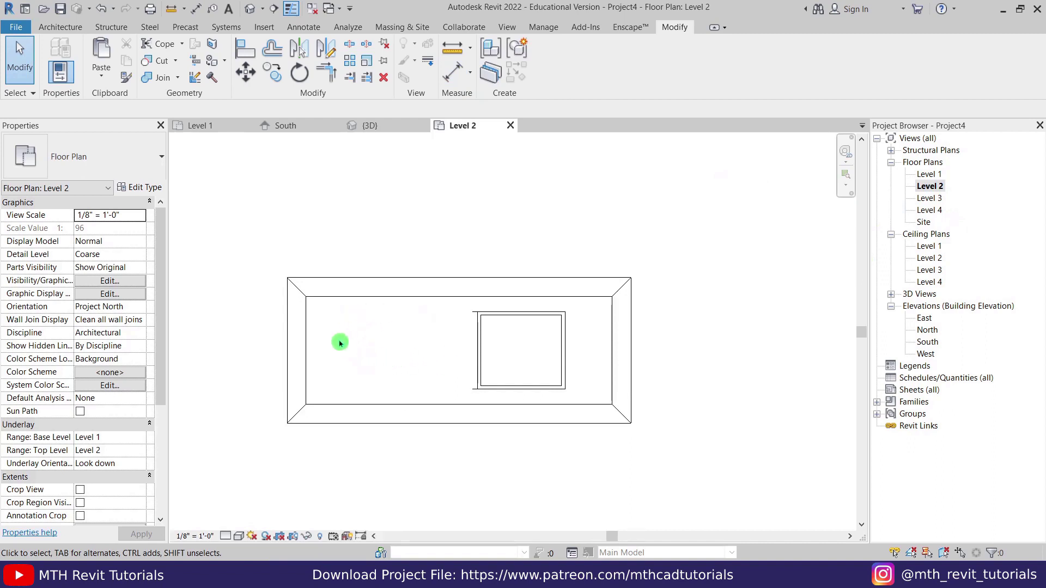
click(67, 28)
click(55, 54)
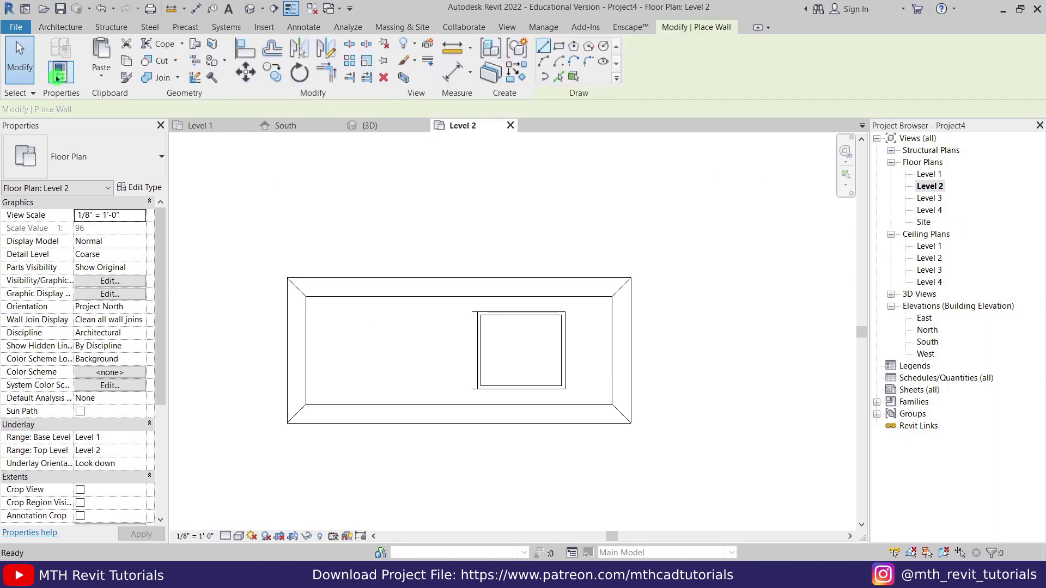
click(98, 155)
scroll(131, 382, down, 3)
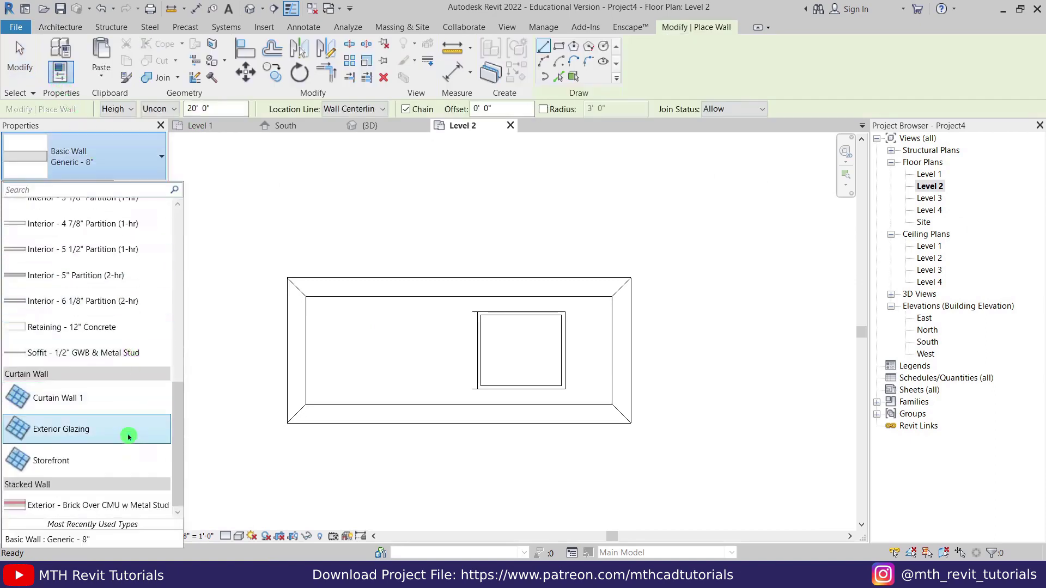
click(98, 468)
scroll(403, 387, up, 1)
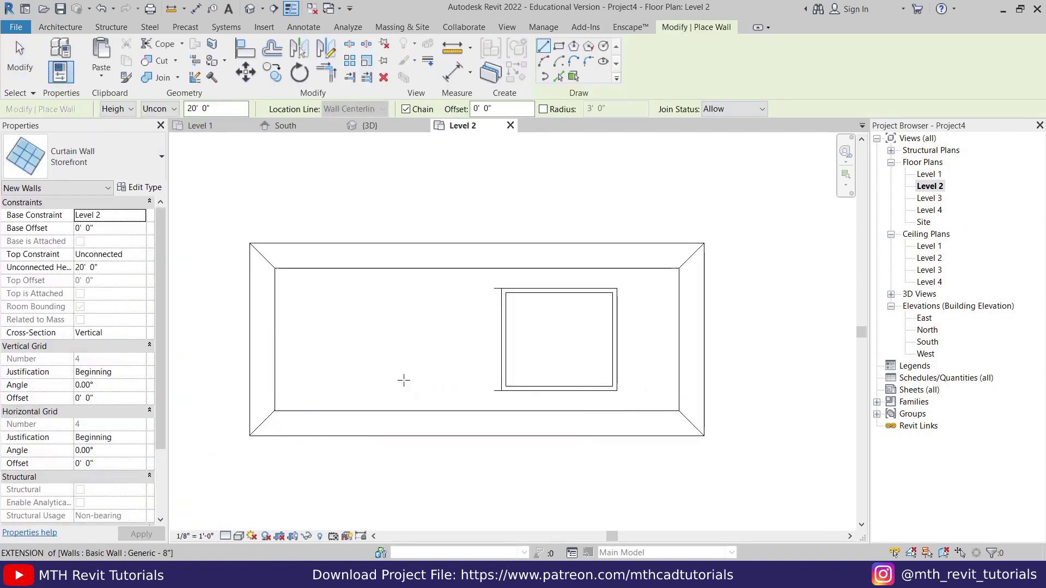
Draw a rectangle of Storefront walls just inside the inner outline of the Level 2 slab, from corner to opposite corner
click(559, 50)
scroll(282, 276, up, 4)
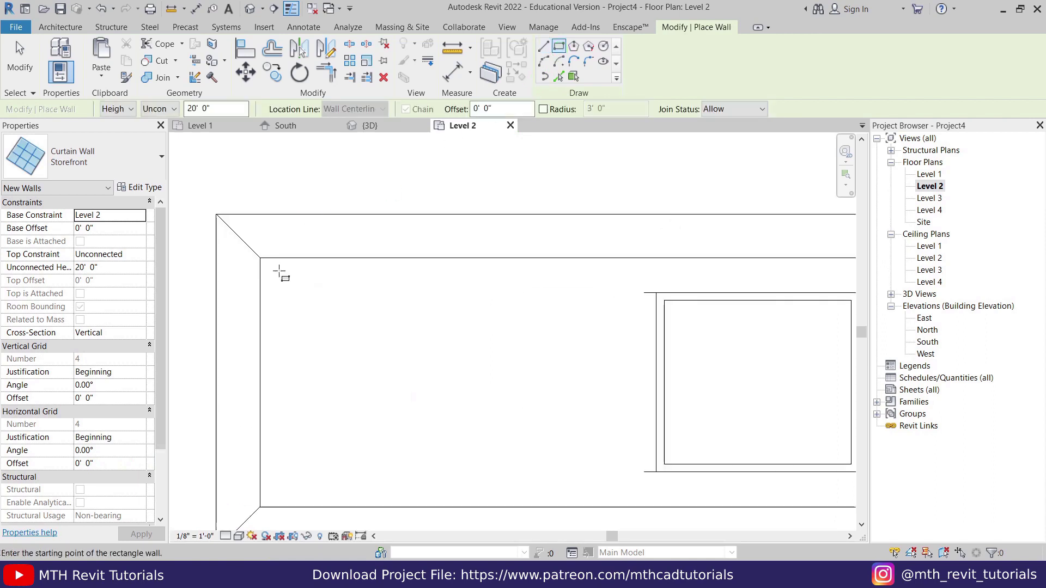
click(252, 243)
scroll(262, 251, down, 3)
scroll(502, 402, up, 5)
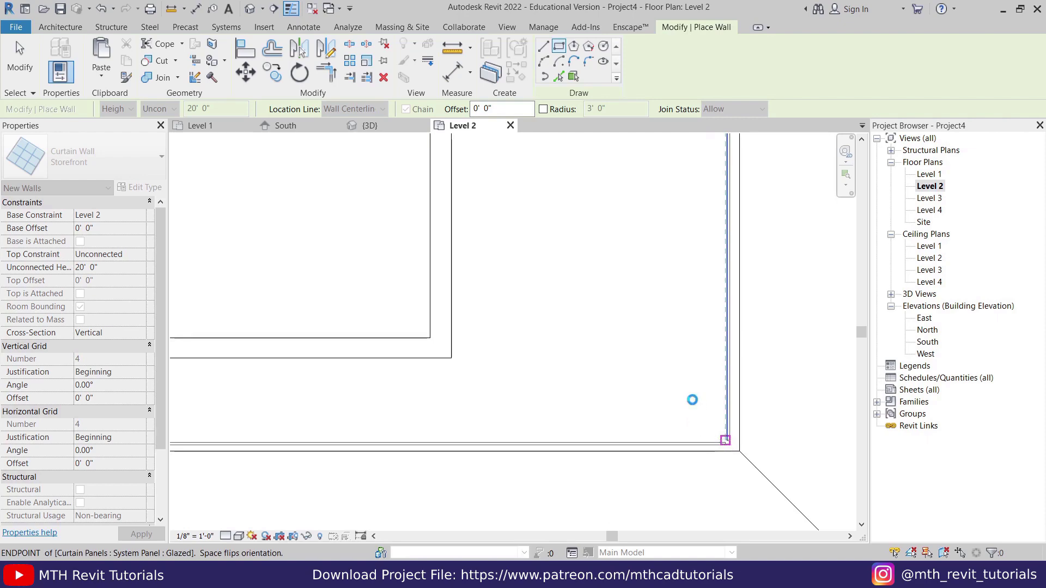
click(692, 400)
key(Escape)
key(Escape)
scroll(670, 406, down, 4)
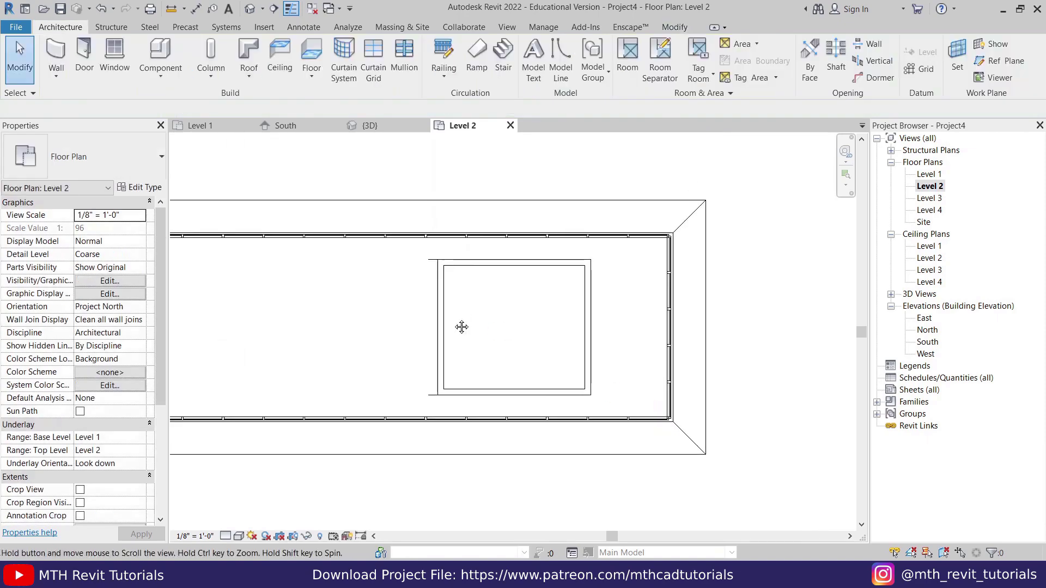
Attach the tops of the whole chain of four curtain walls to the upper floor slab, deleting the mullions that can't be created
click(378, 133)
shift+middle_drag(337, 218, 373, 311)
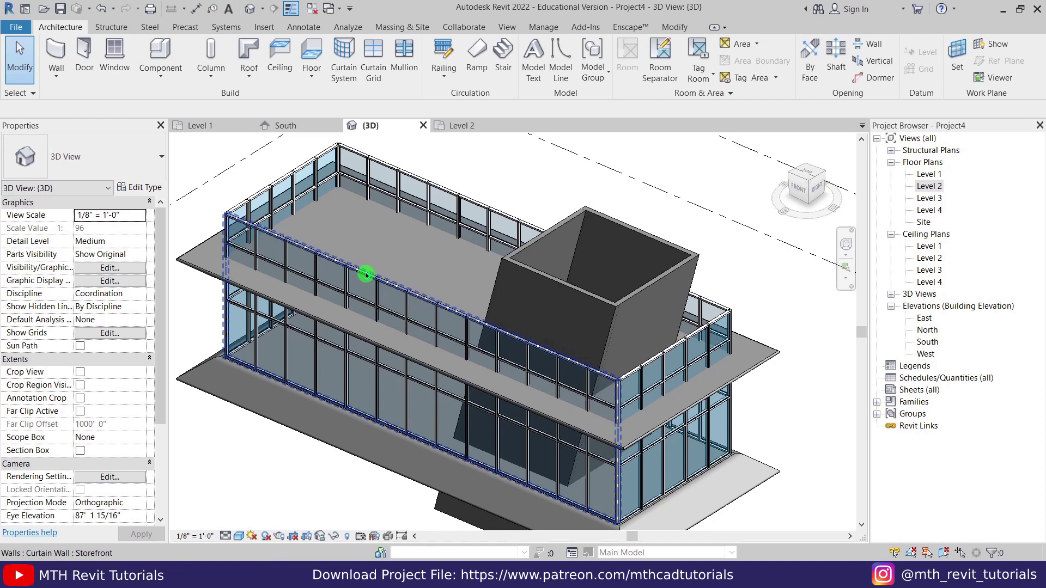
key(Tab)
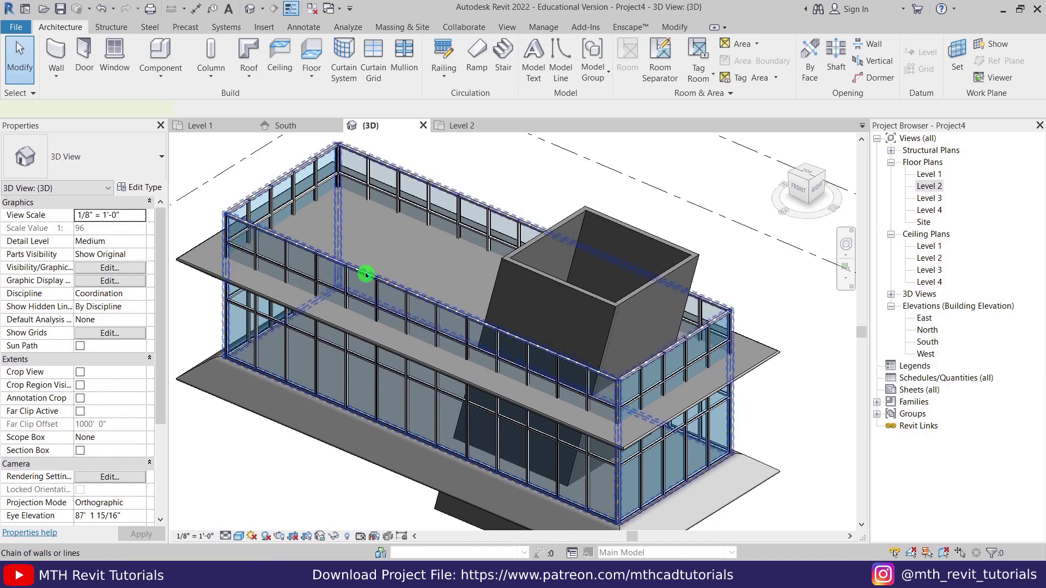
click(366, 274)
middle_drag(366, 274, 361, 293)
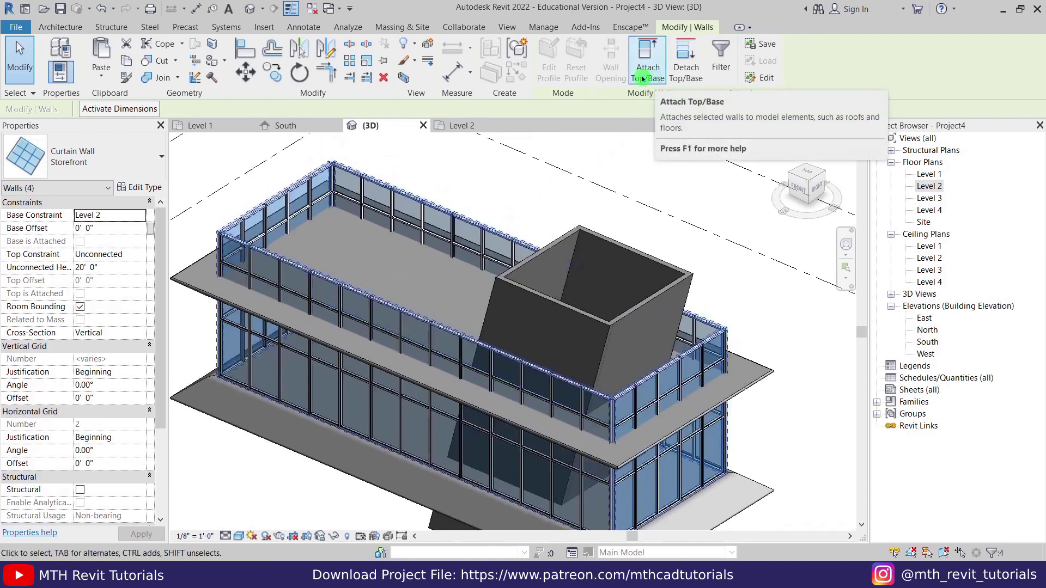
click(642, 77)
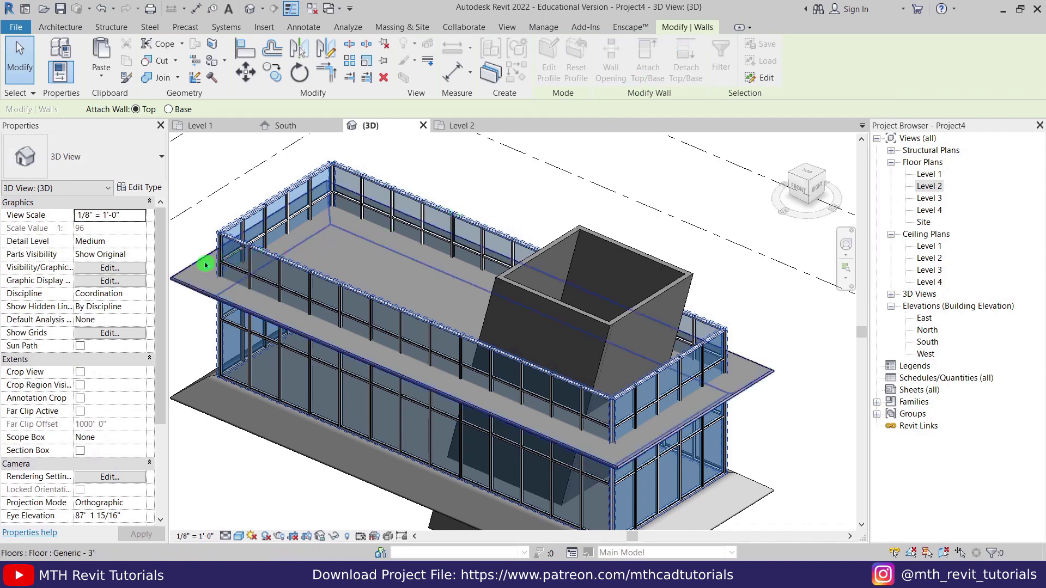
click(254, 266)
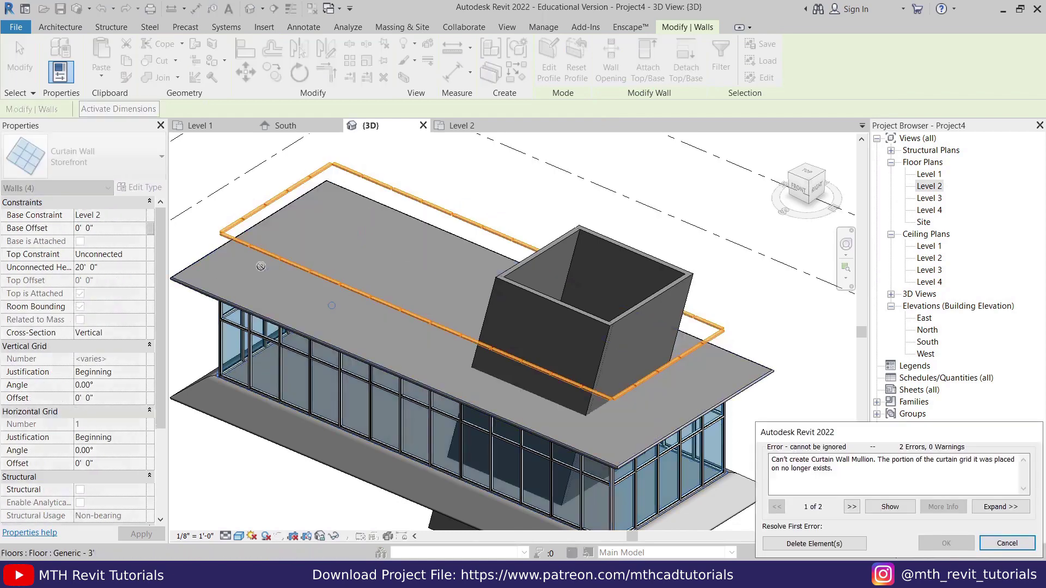
click(820, 551)
scroll(418, 303, down, 2)
shift+middle_drag(417, 303, 341, 381)
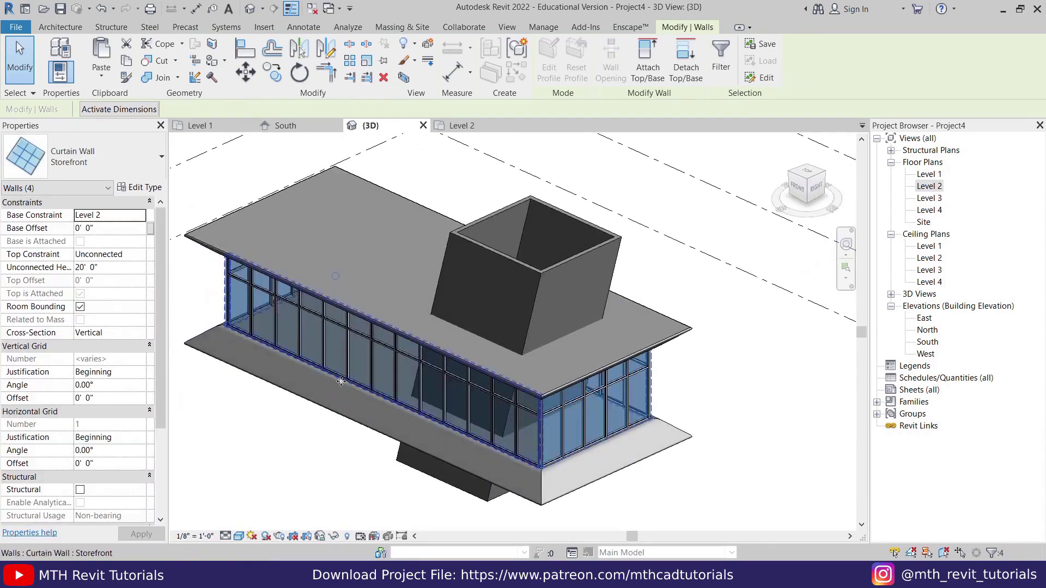
Duplicate the type of the long front curtain wall as Storefront 2
scroll(340, 381, up, 4)
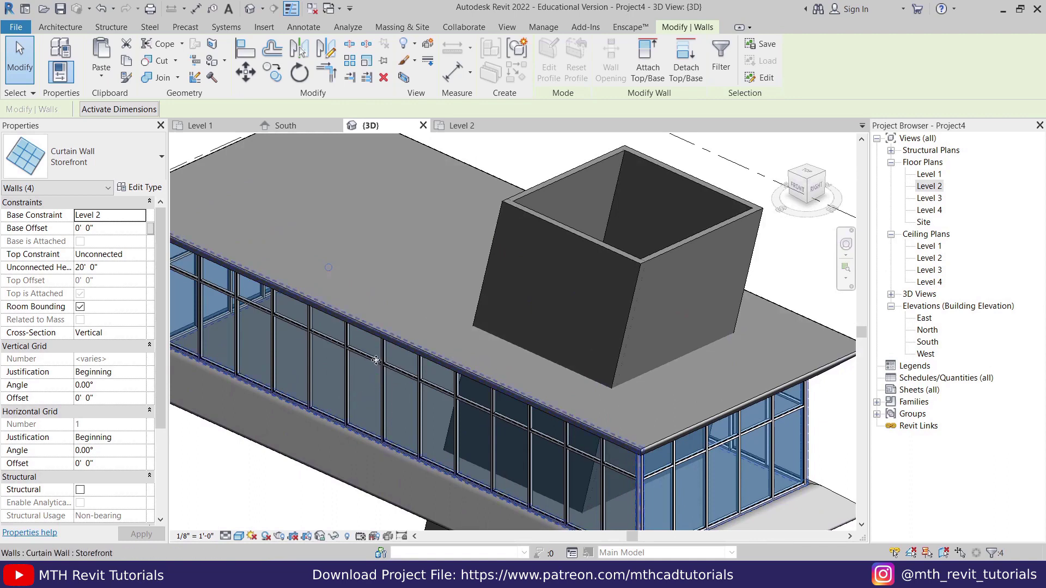
click(366, 379)
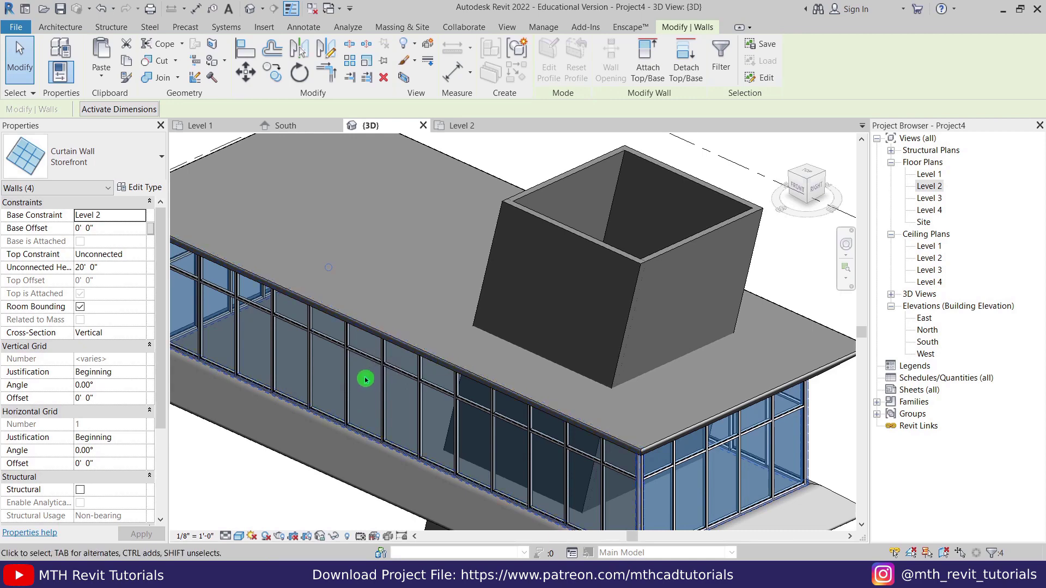
click(383, 374)
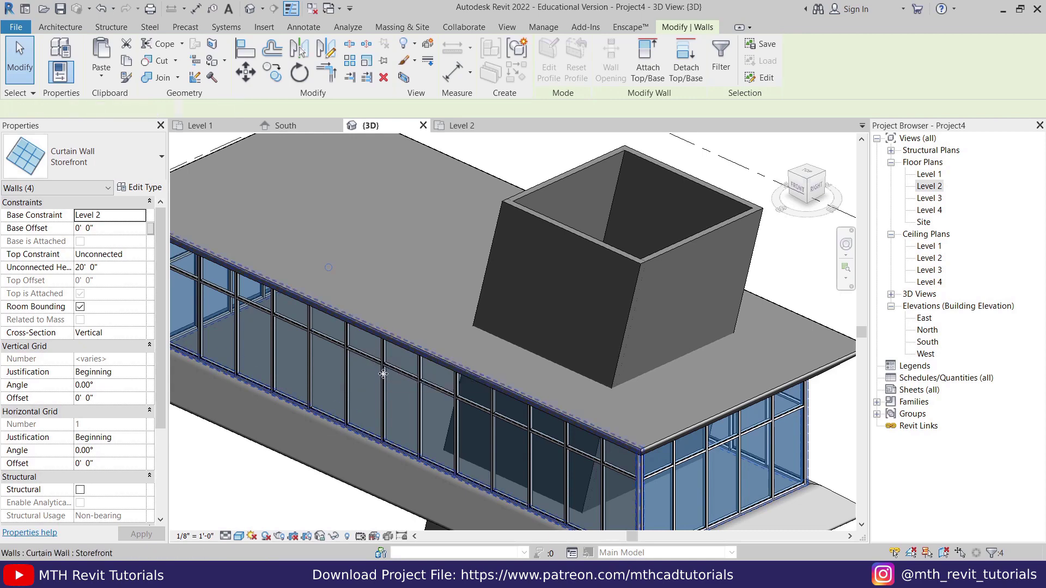
click(362, 370)
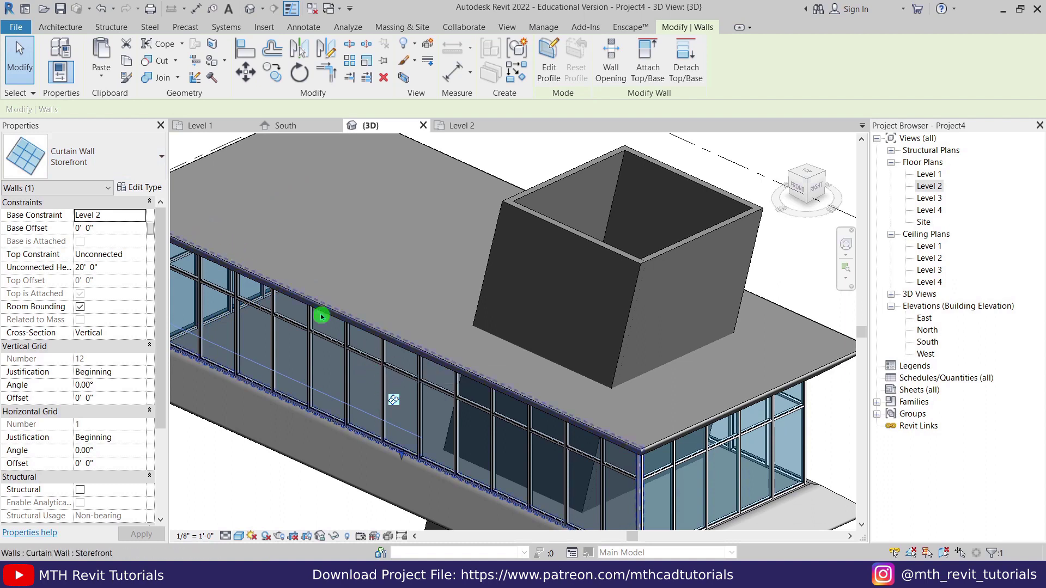
click(148, 192)
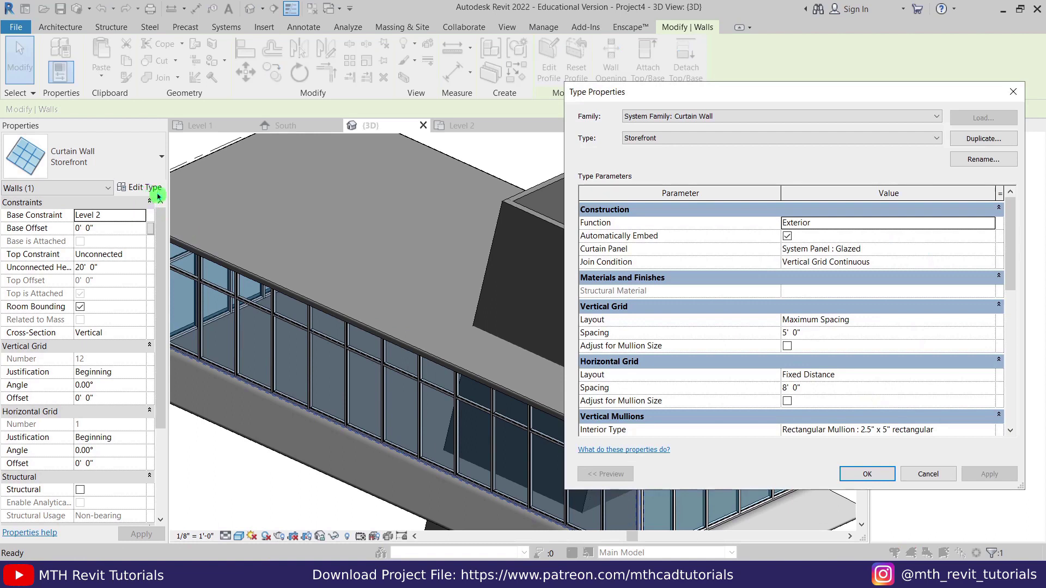
click(979, 138)
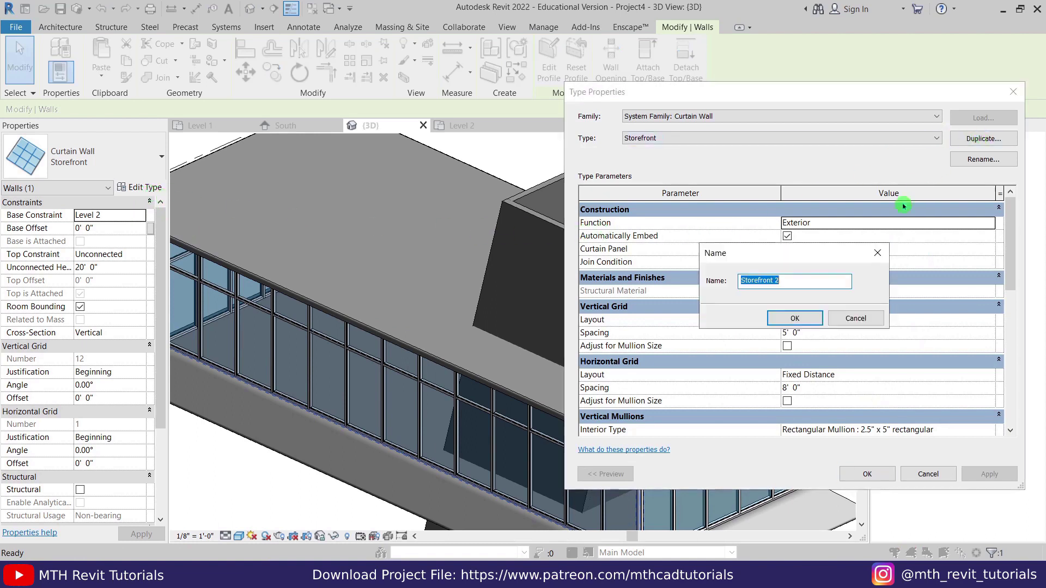
click(795, 319)
Set Storefront 2's vertical grid spacing to 8' and its horizontal grid layout to None, deleting the leftover gridlines
click(843, 334)
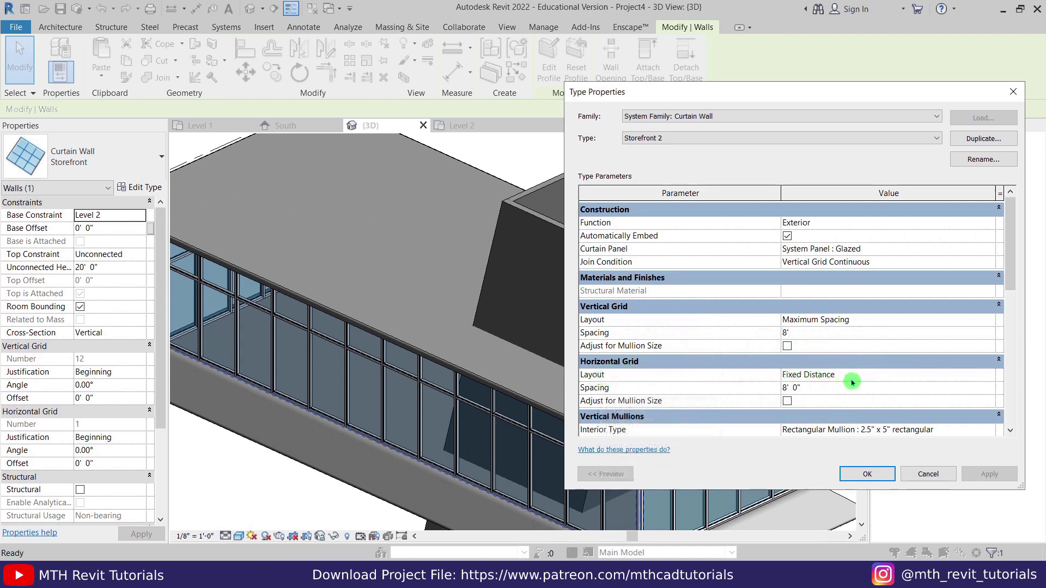
click(984, 375)
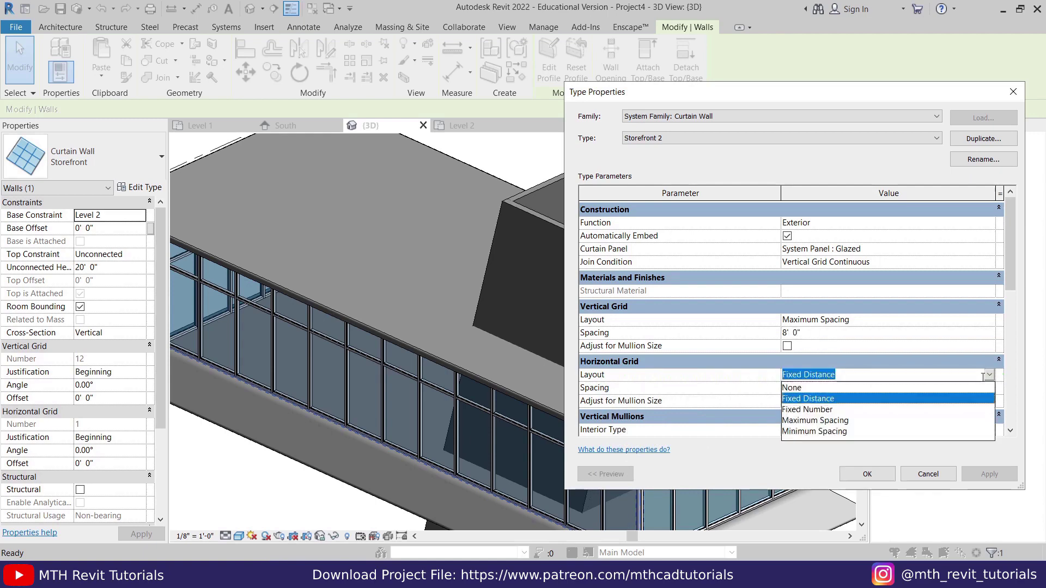
click(794, 387)
click(866, 474)
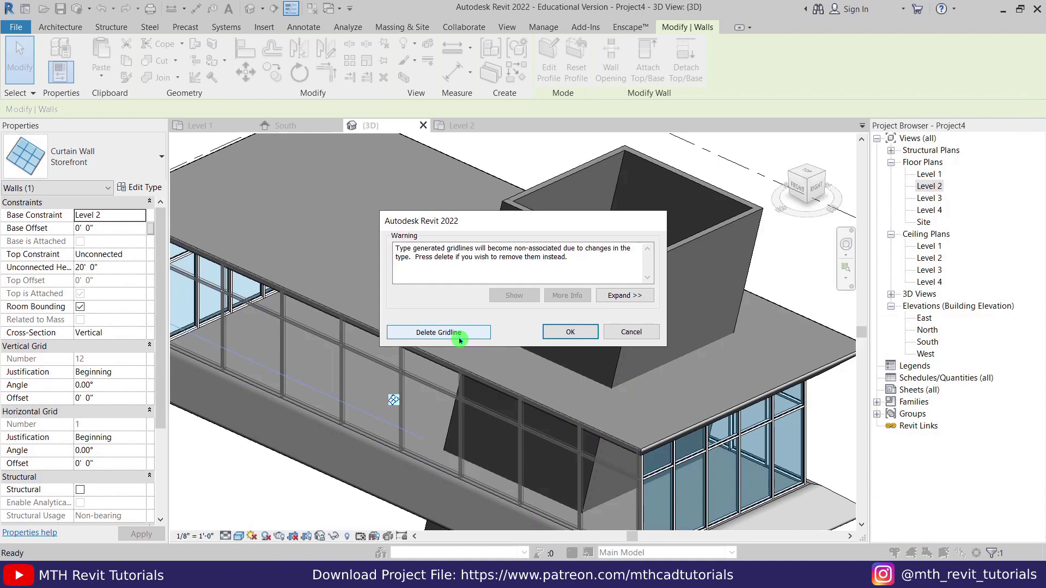
click(438, 332)
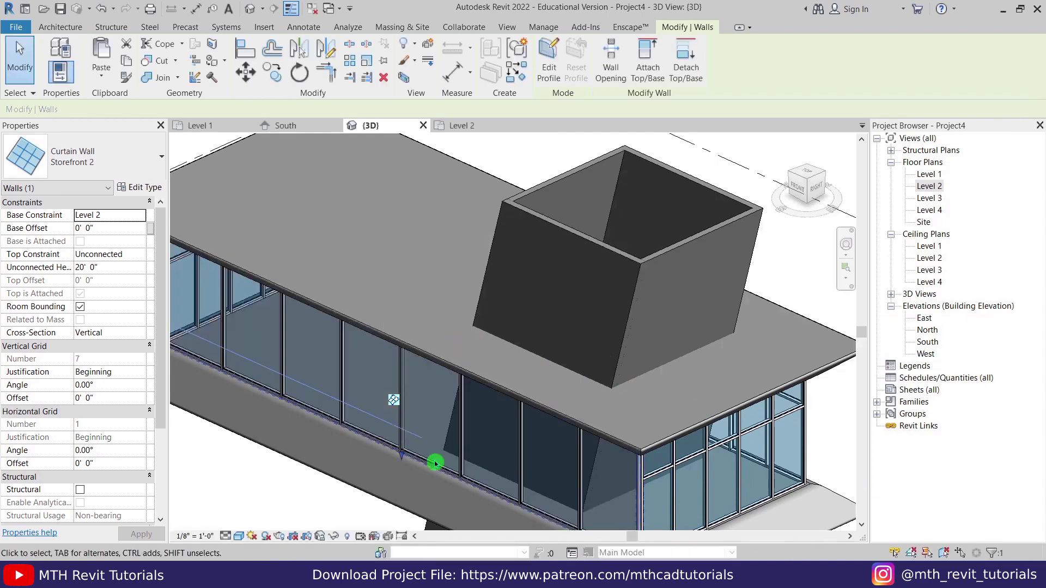
key(Escape)
Change the other three curtain walls to the Storefront 2 type and delete their leftover gridlines
scroll(433, 419, down, 3)
shift+middle_drag(422, 375, 404, 383)
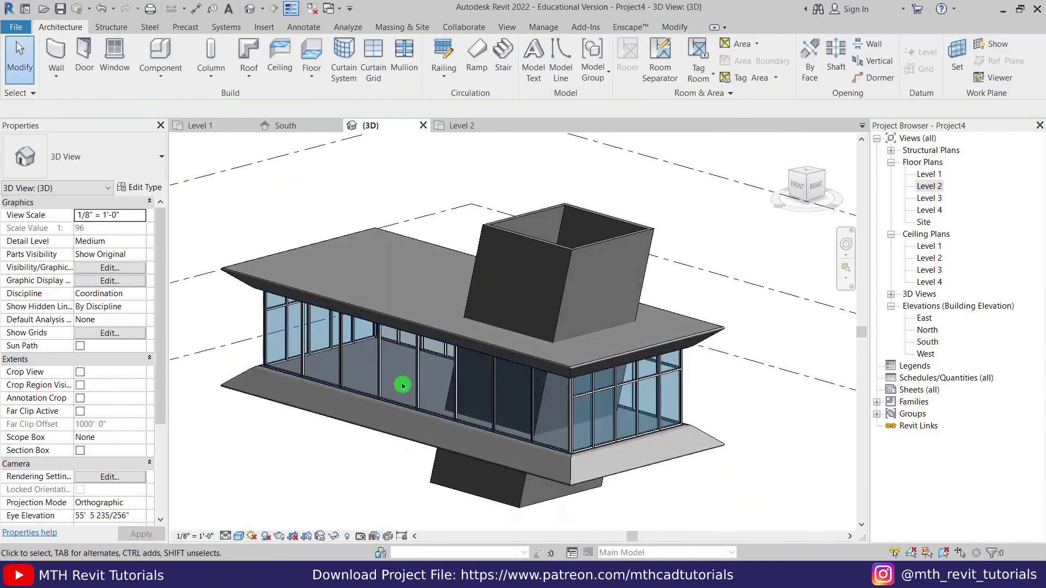
scroll(669, 397, up, 2)
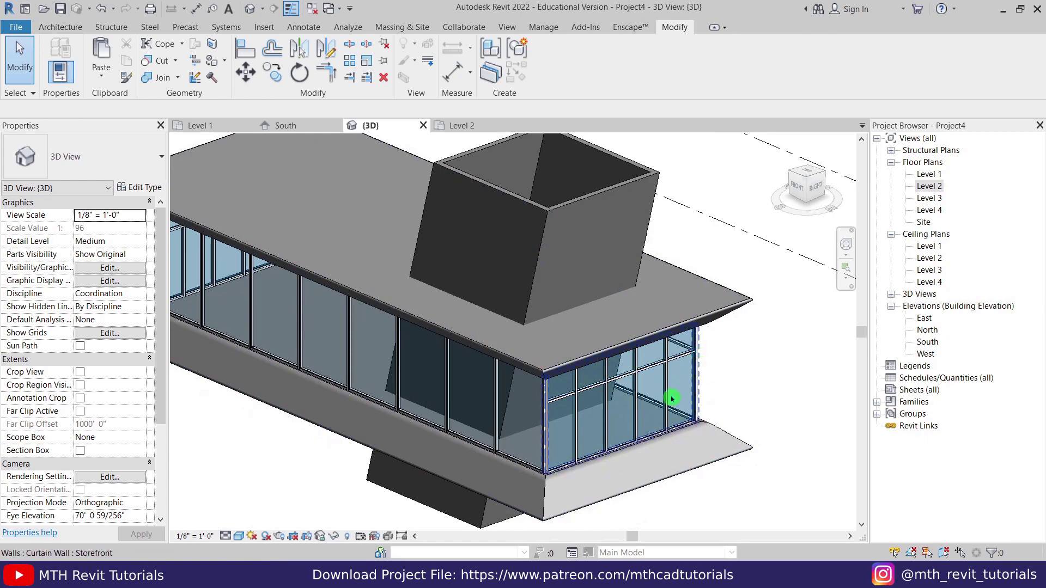
click(700, 388)
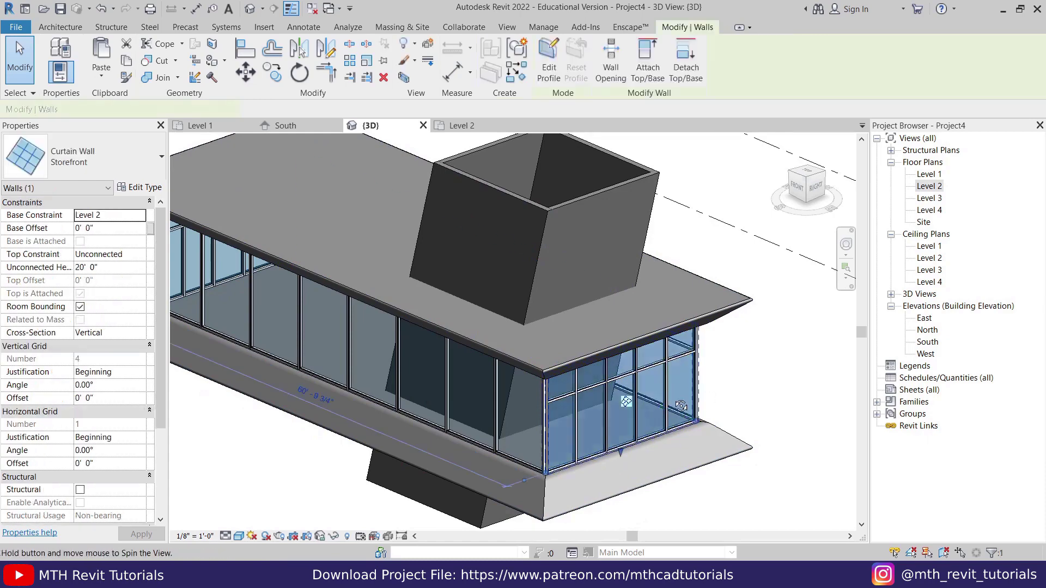
shift+middle_drag(681, 395, 649, 410)
scroll(594, 386, down, 3)
ctrl+click(656, 384)
ctrl+click(660, 387)
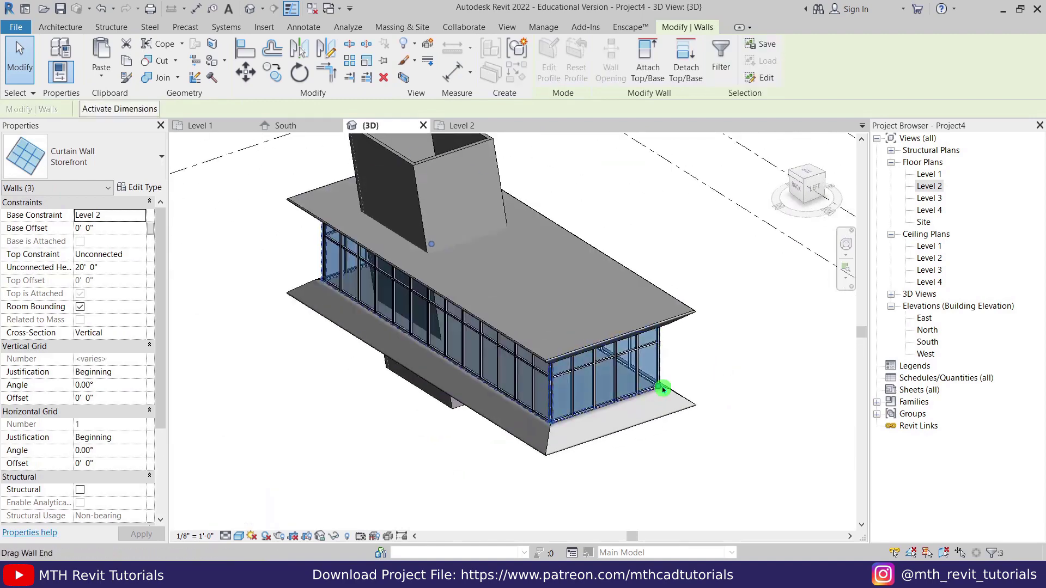
click(121, 179)
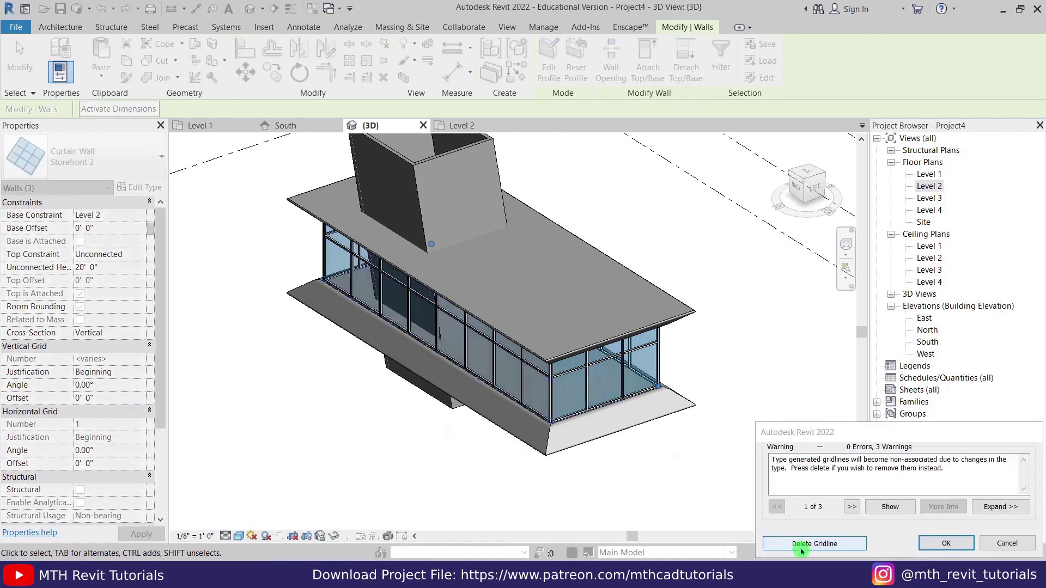
click(801, 545)
Move the end curtain wall beside the tower inward along the slab edge so that it meets the tower's slanted side wall
shift+middle_drag(864, 416, 420, 443)
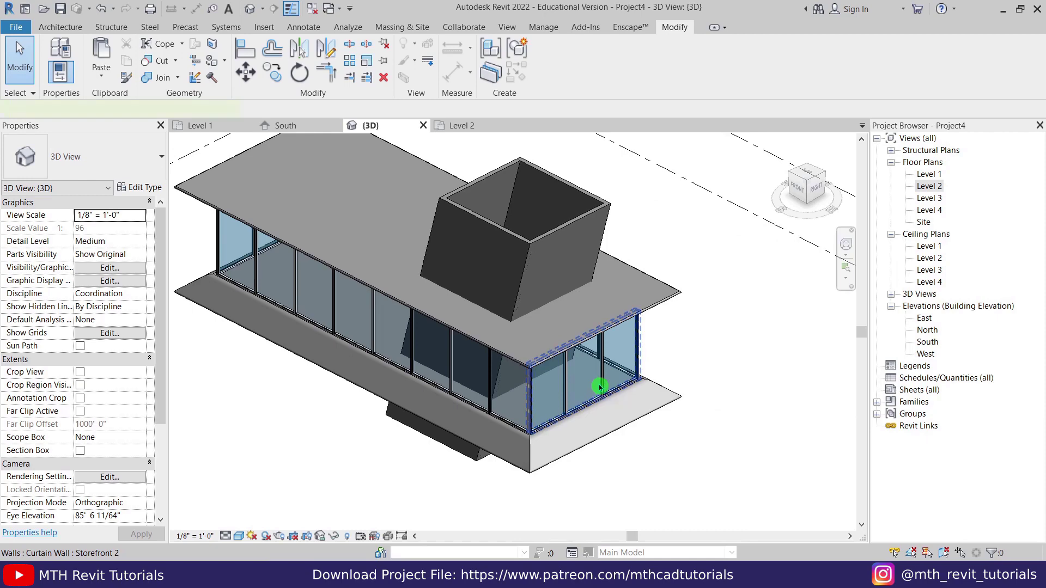
click(599, 386)
click(798, 190)
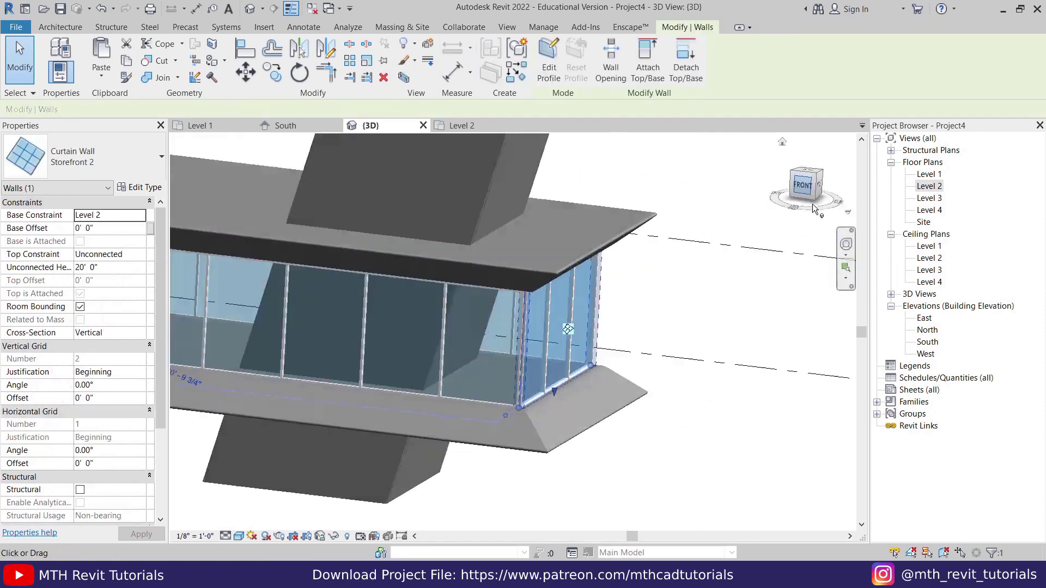
click(245, 72)
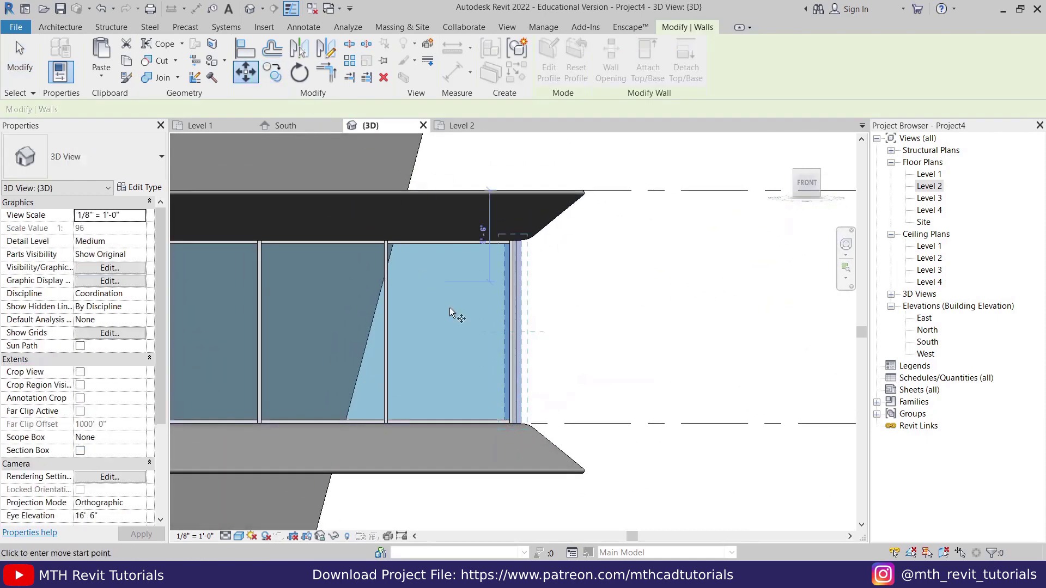
click(512, 424)
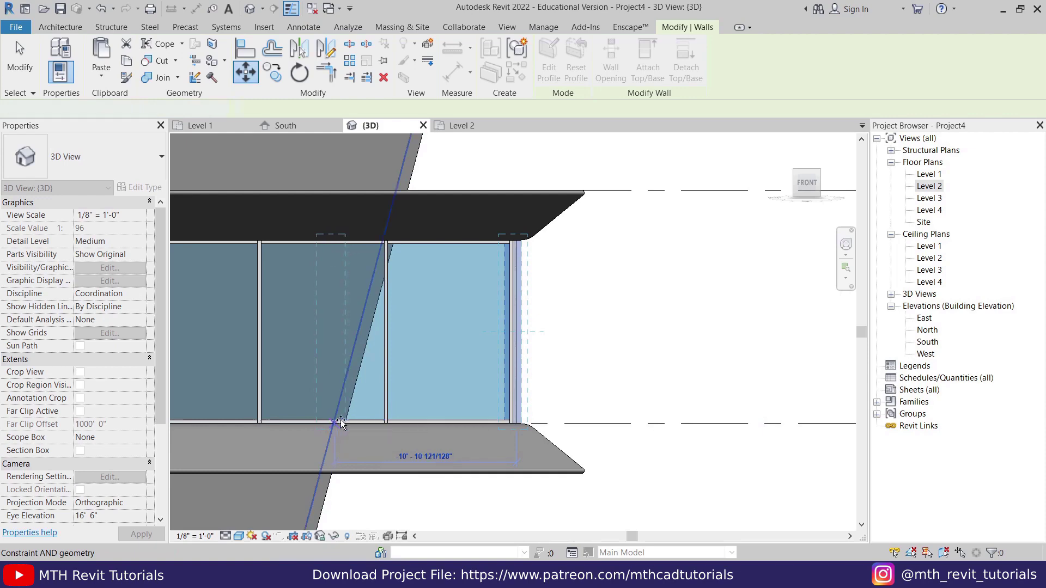
click(374, 422)
click(442, 381)
scroll(473, 376, down, 3)
shift+middle_drag(507, 367, 495, 440)
scroll(493, 392, up, 2)
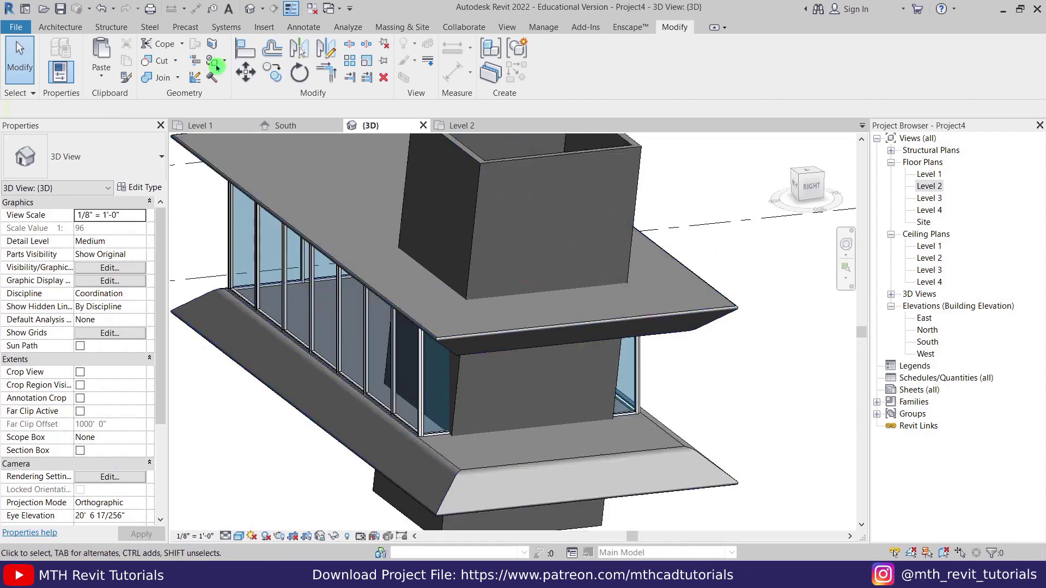
Cut a rectangular wall opening about 4'-10" wide and 7'-3" high in the tower's end wall, starting at the Level 2 floor
click(60, 27)
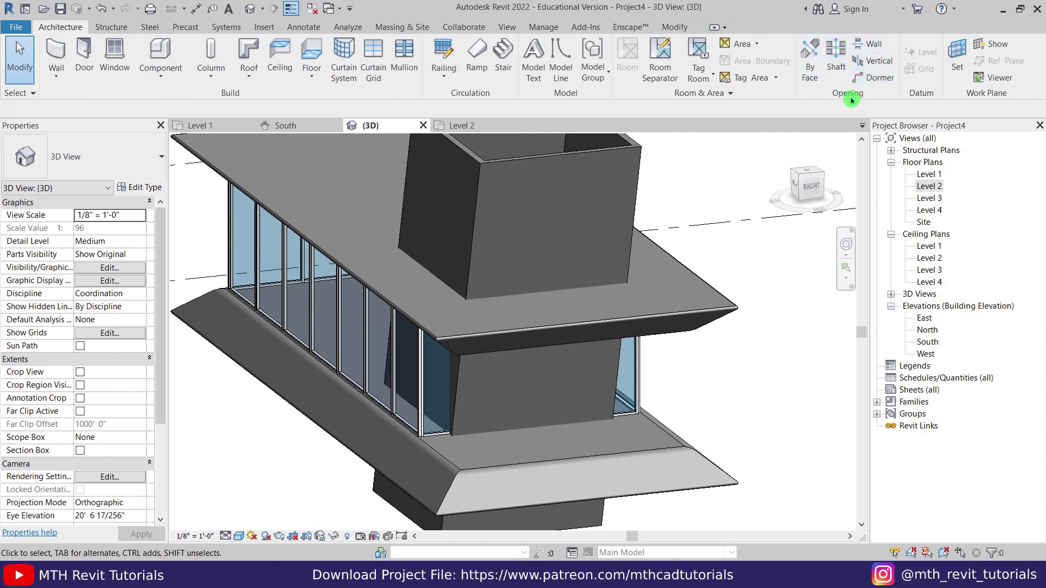
click(878, 51)
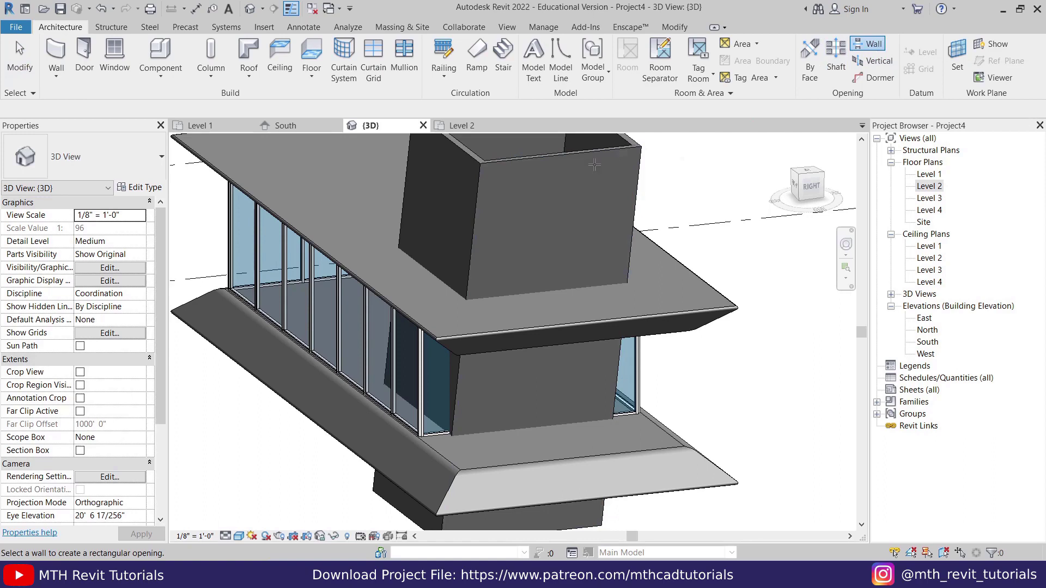
click(519, 165)
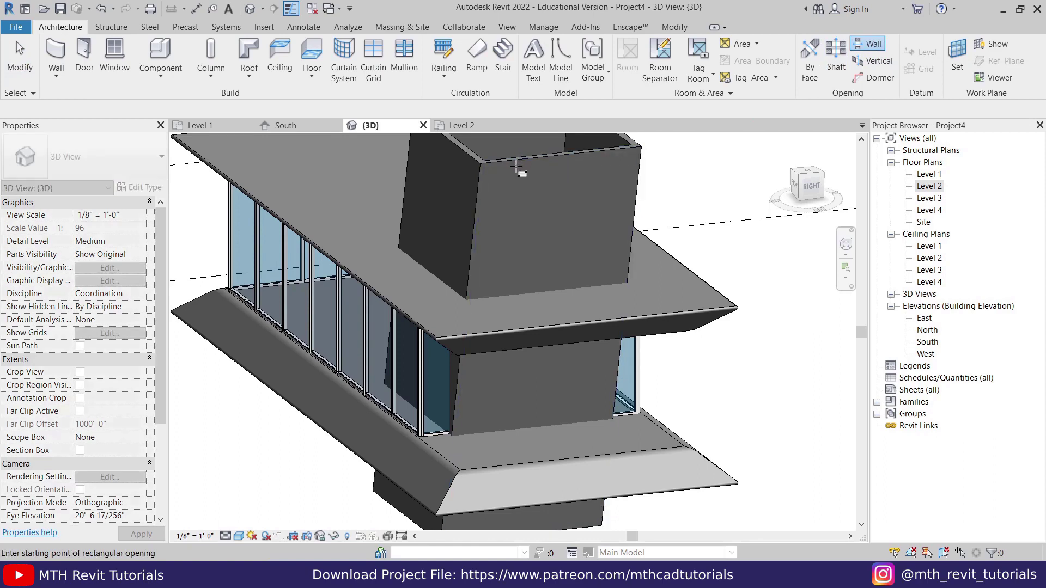
scroll(472, 426, up, 2)
click(492, 418)
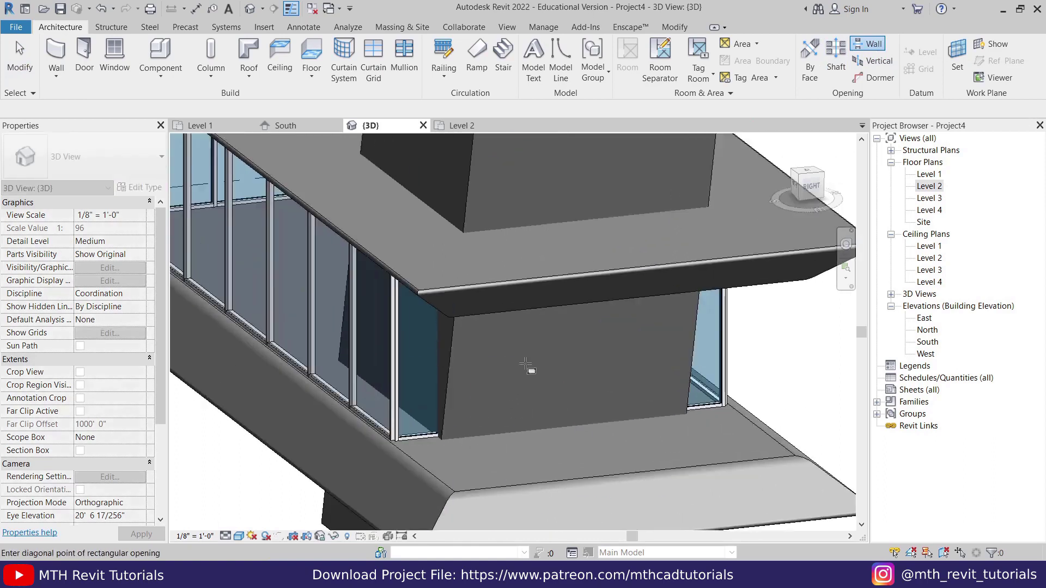
click(558, 321)
scroll(477, 423, down, 2)
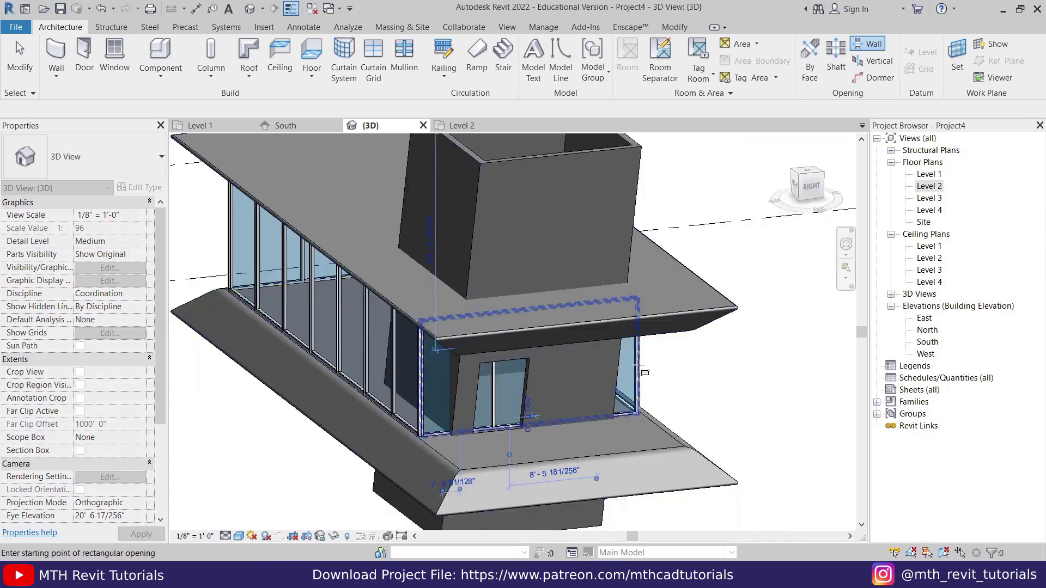
key(Escape)
Shift the rectangular opening sideways, closer to the nearer vertical edge of the tower's end wall
click(809, 186)
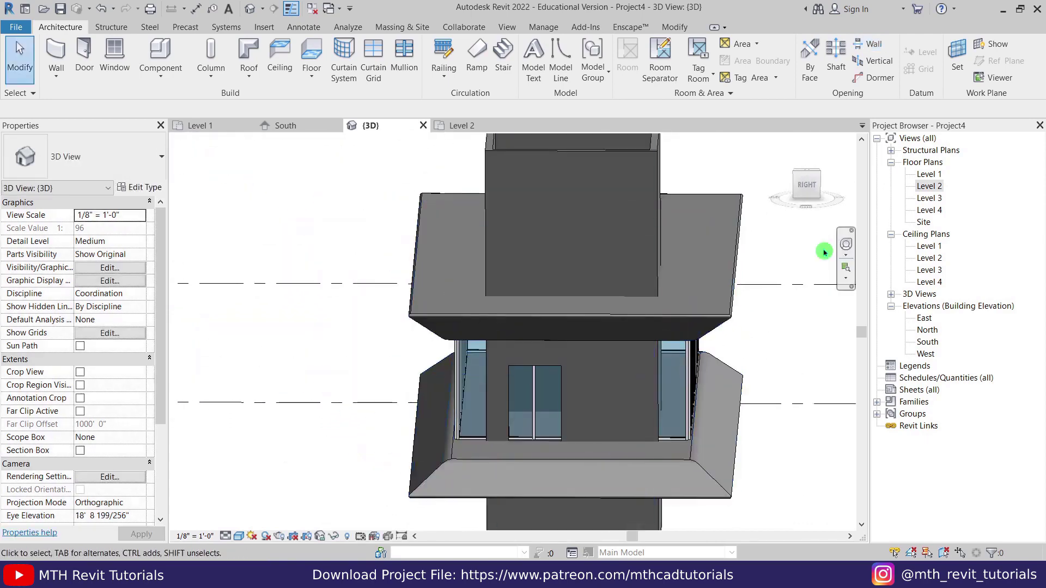
scroll(508, 369, up, 5)
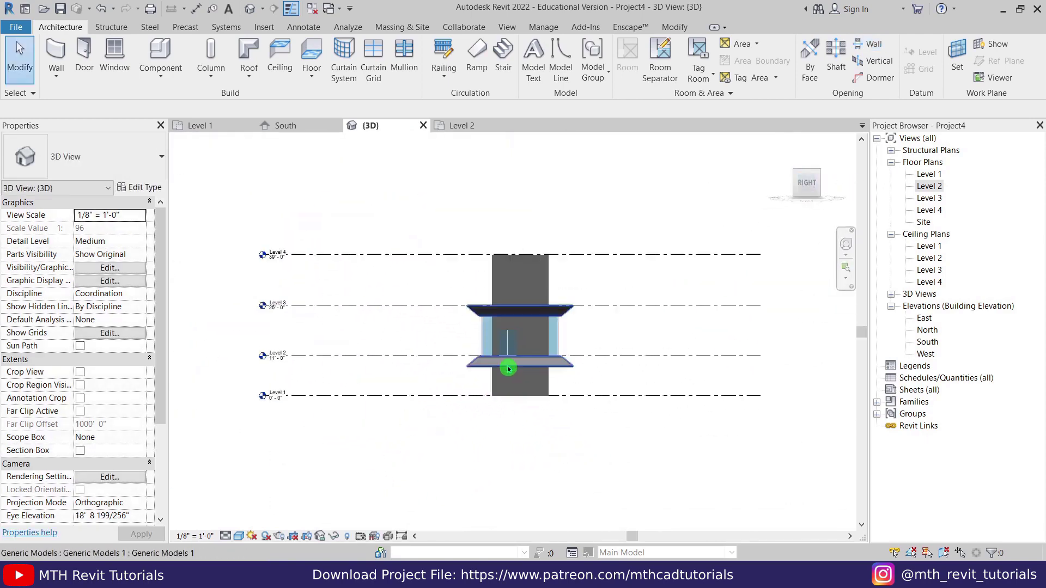
click(494, 257)
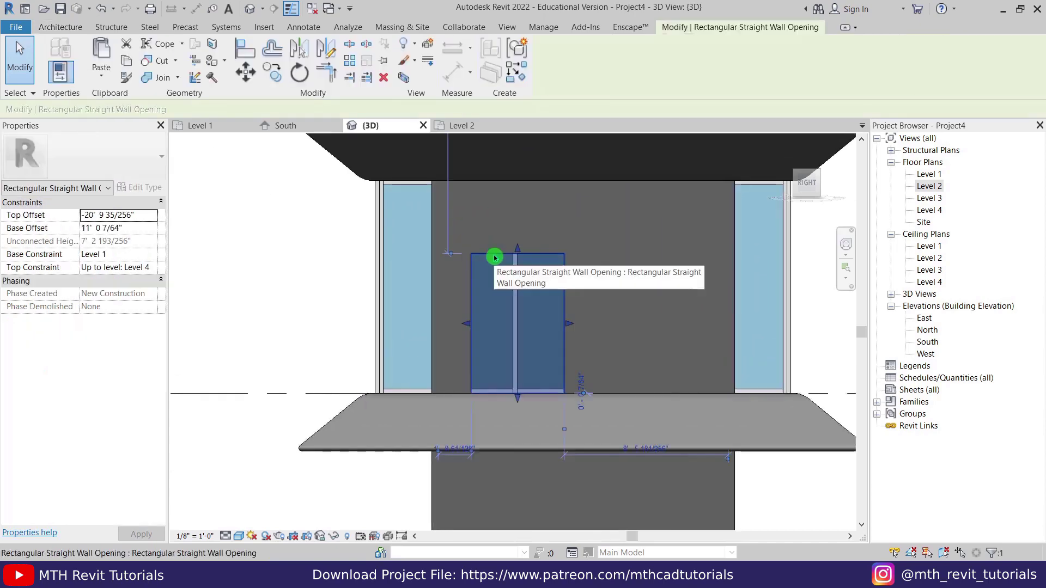
drag(493, 254, 494, 257)
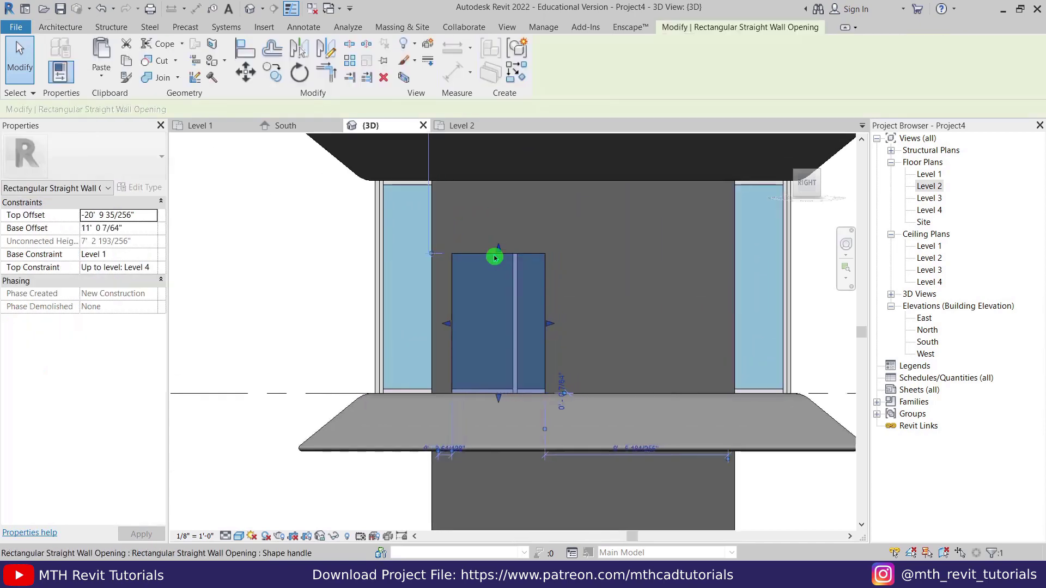
key(Escape)
Set the wall opening's top offset to -21'
scroll(527, 306, up, 3)
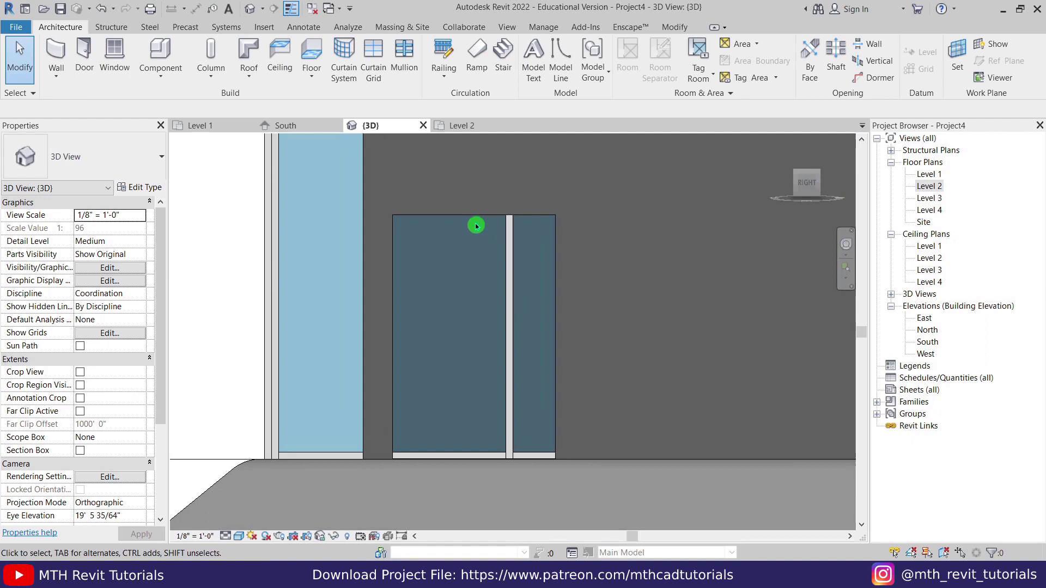
click(476, 217)
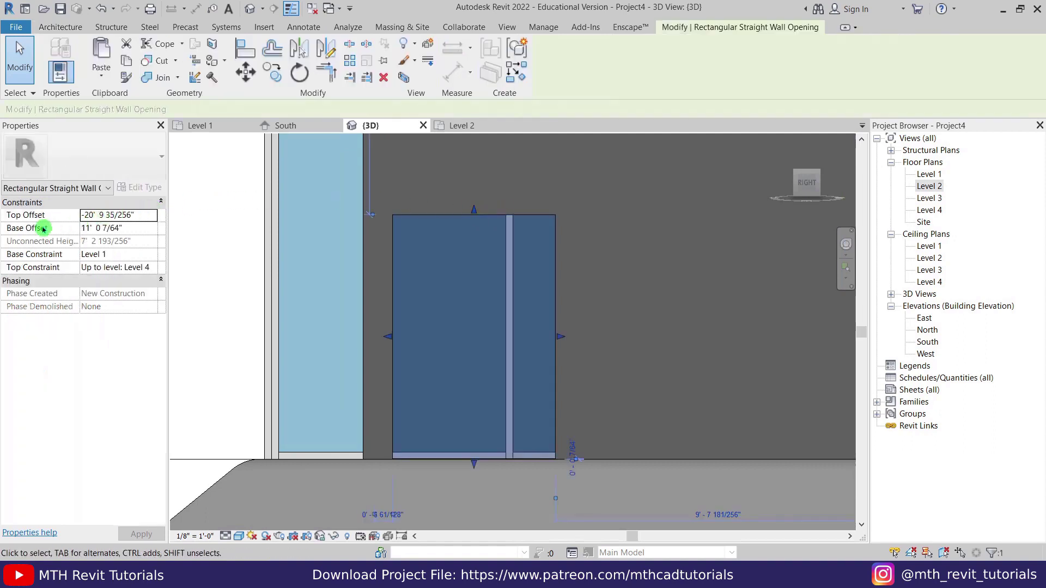
click(149, 217)
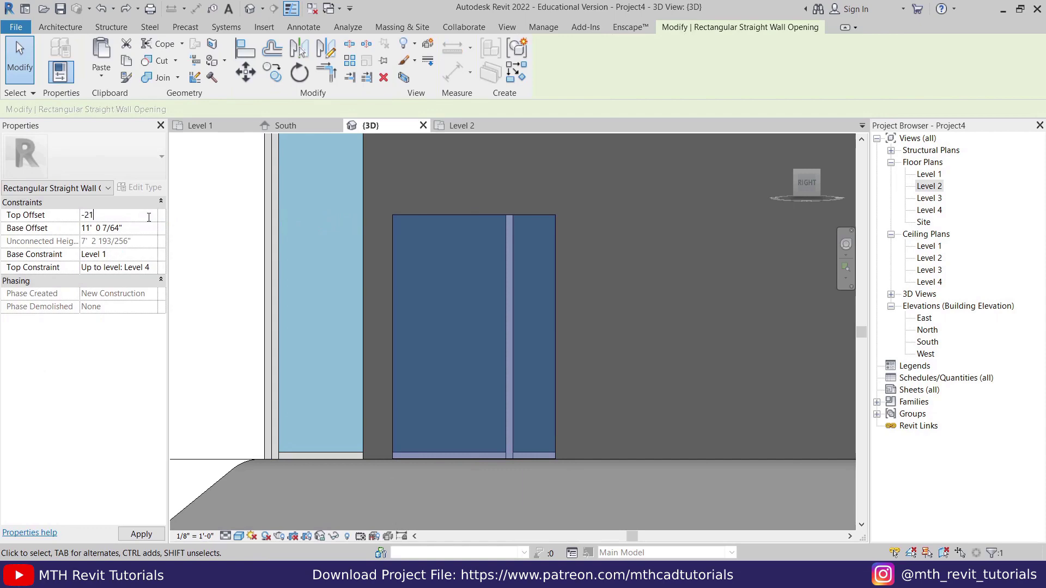
key(Escape)
Unpin the vertical curtain gridline visible through the opening and move it to the opening's left edge
shift+middle_drag(285, 250, 444, 378)
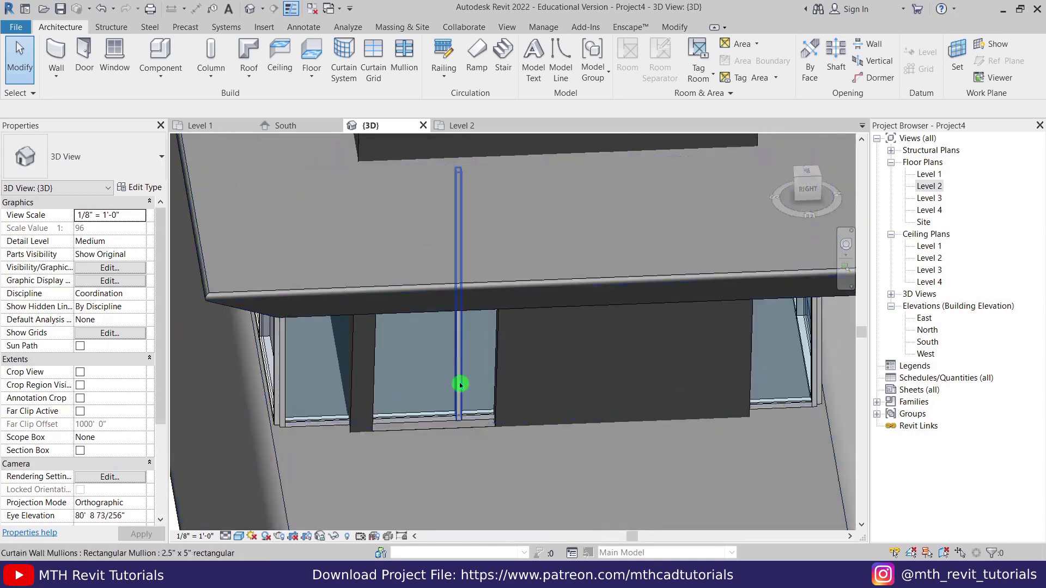
scroll(445, 400, up, 5)
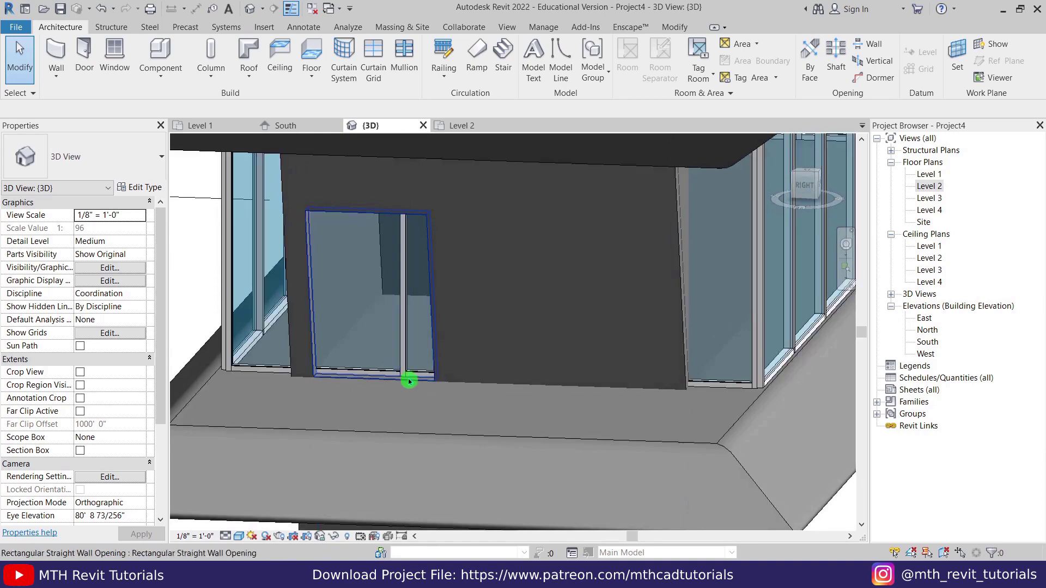
click(804, 186)
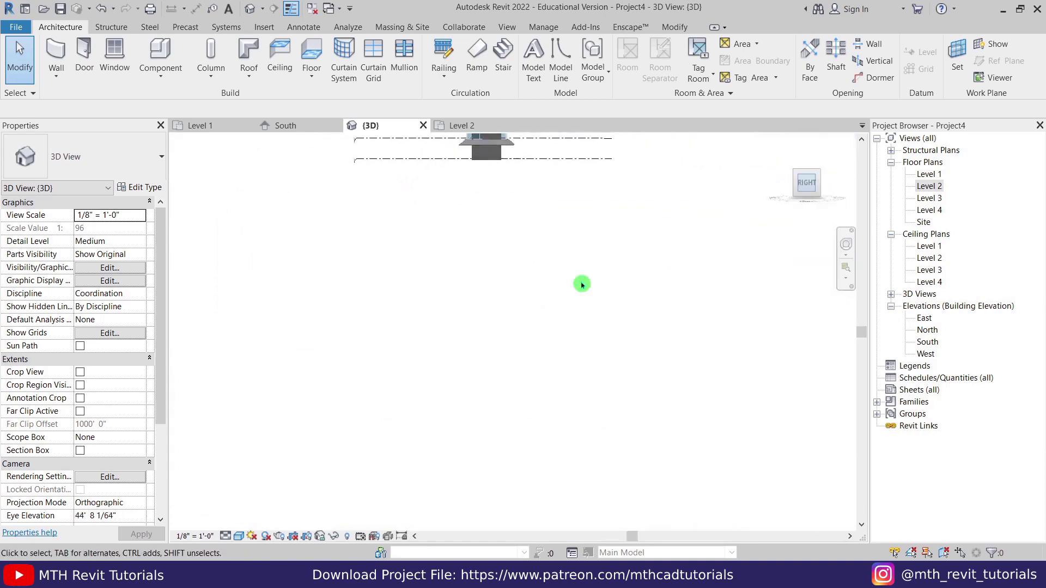
scroll(525, 376, up, 5)
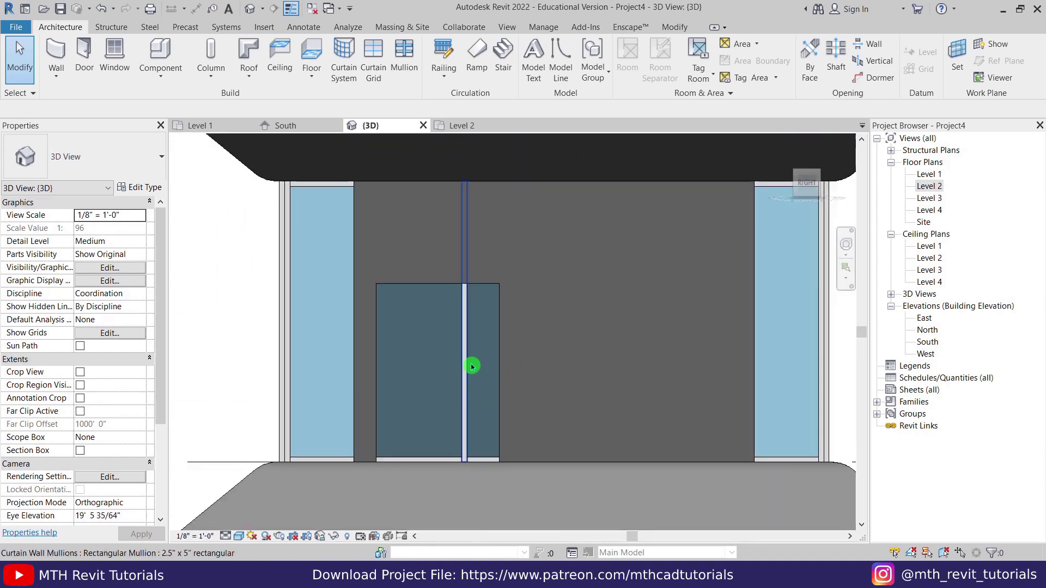
key(Tab)
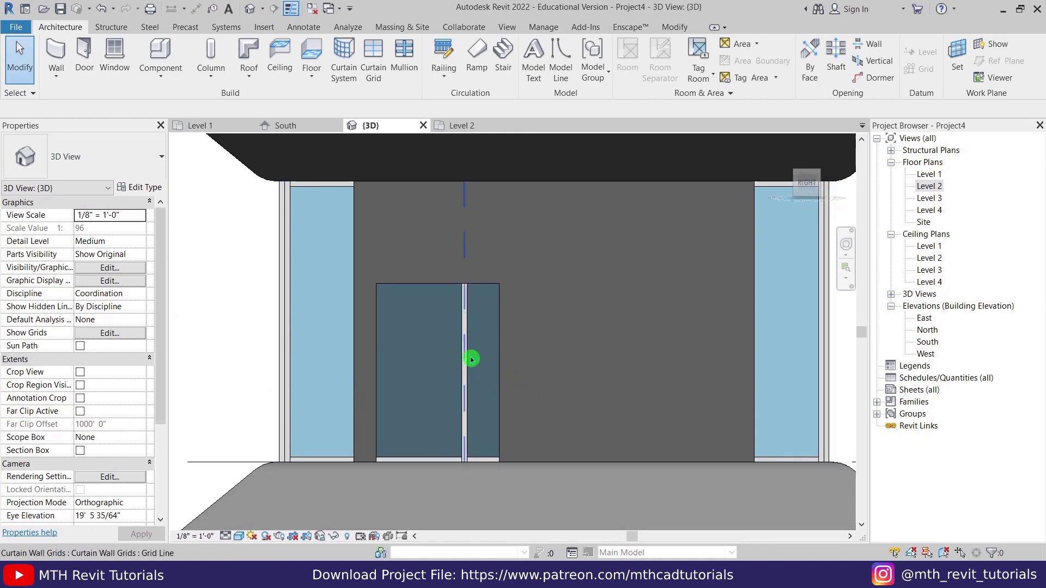
click(471, 359)
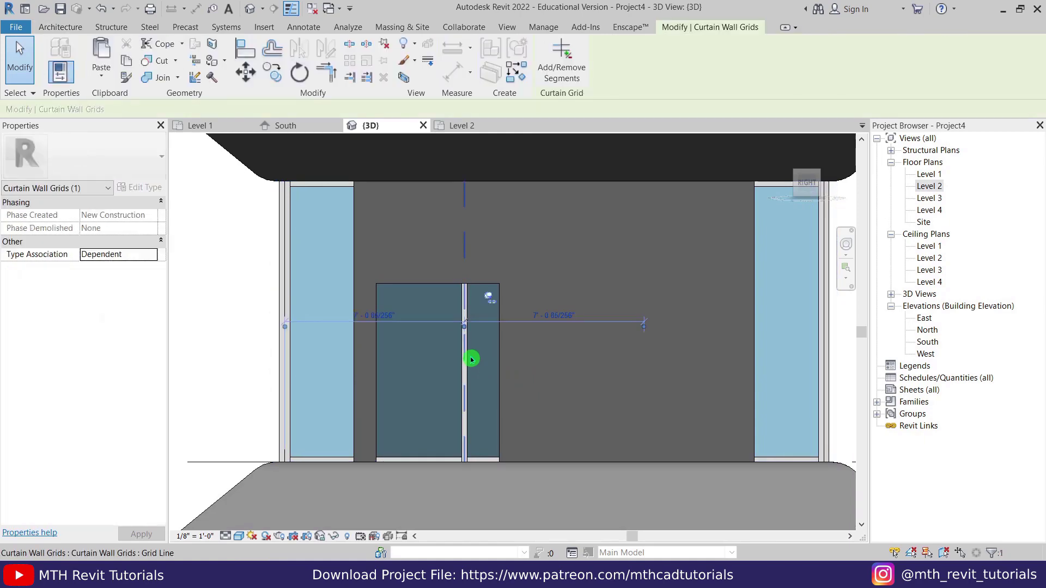
click(491, 298)
click(246, 73)
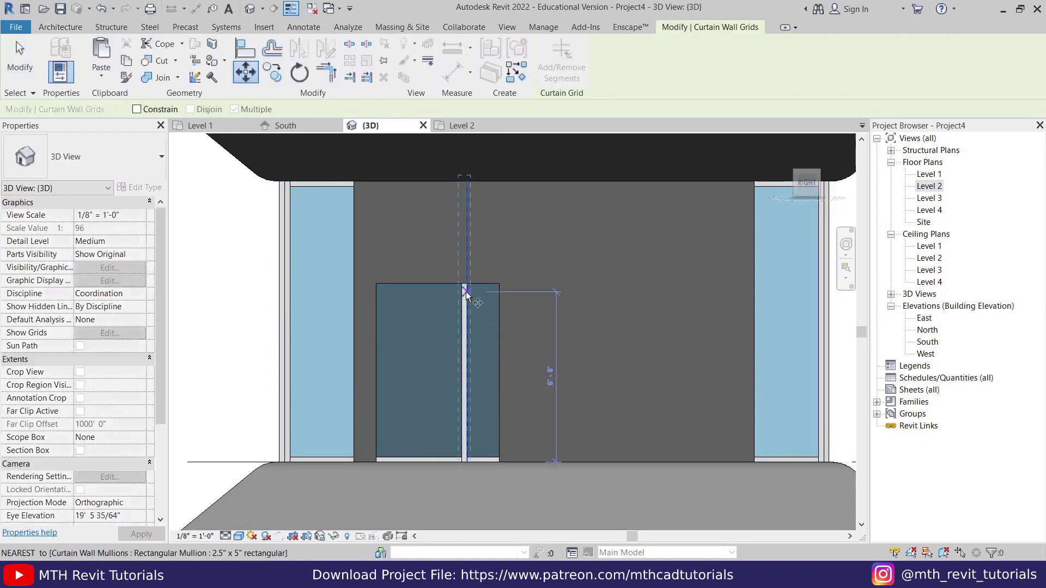
click(464, 285)
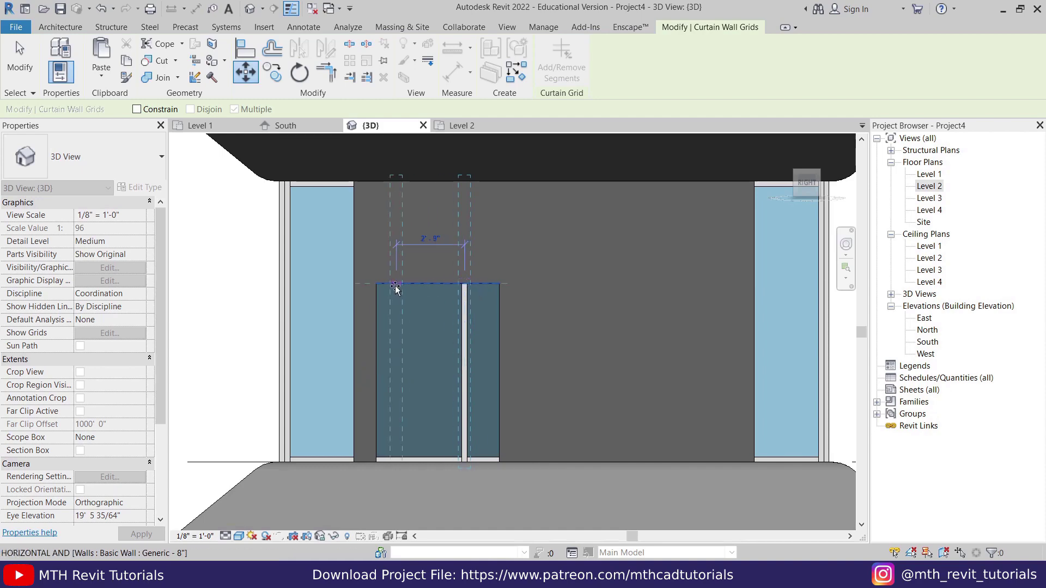
click(384, 285)
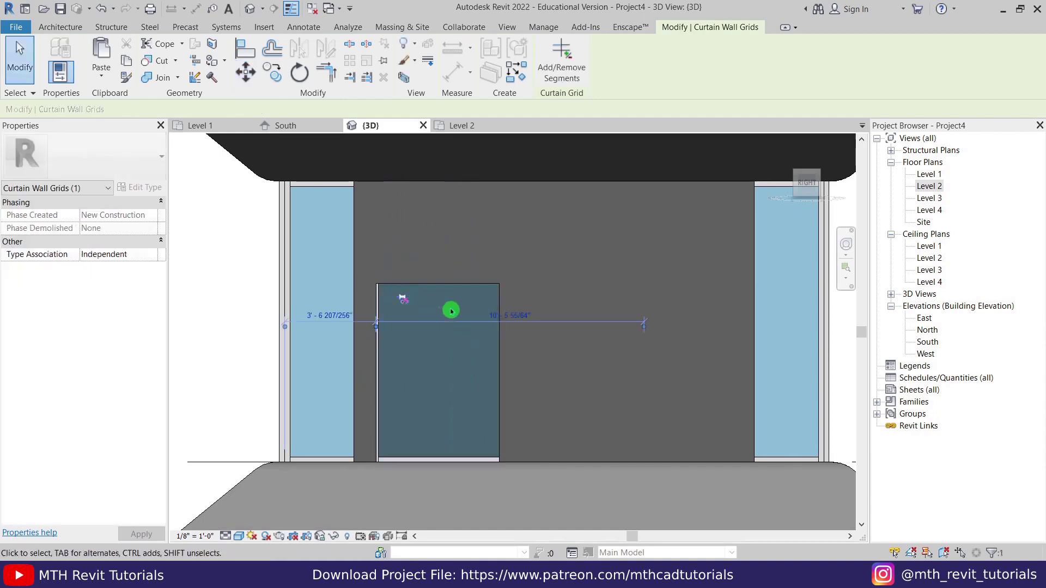
key(Escape)
Show the view in wireframe and add a vertical curtain gridline through all segments along the opening's right edge
click(238, 535)
click(266, 469)
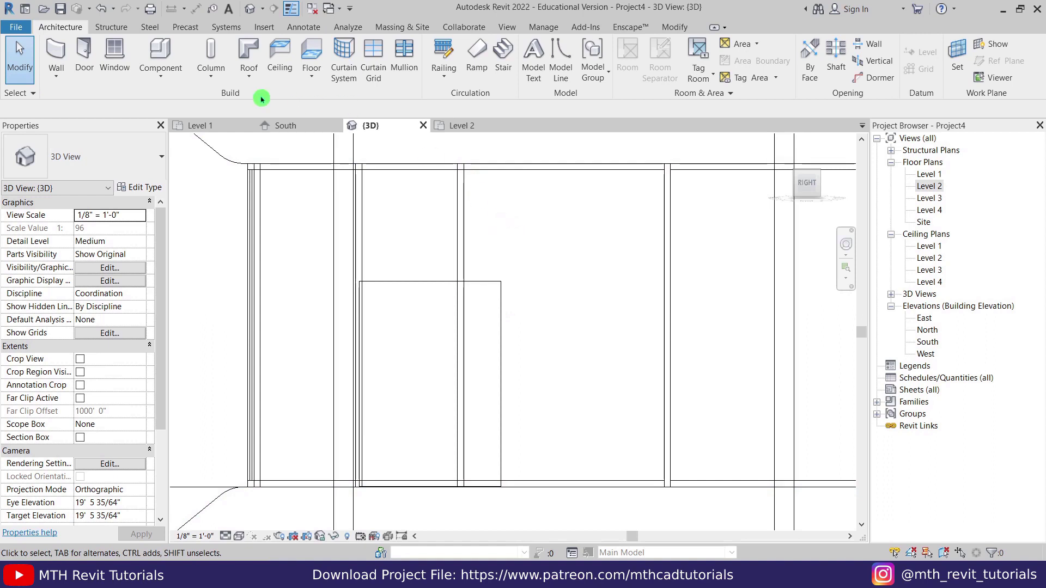
click(374, 78)
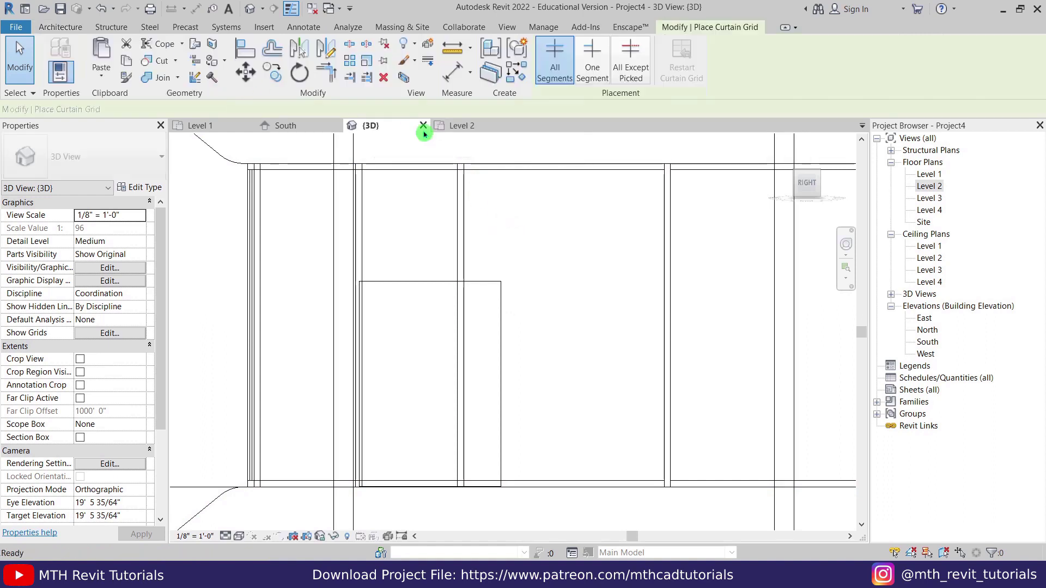
click(501, 173)
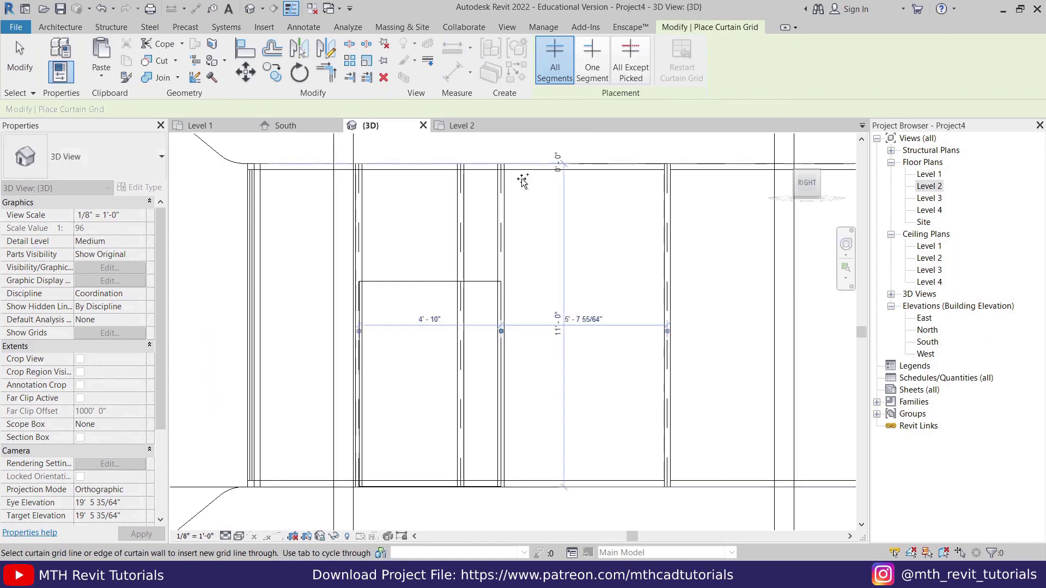
key(Escape)
key(Escape)
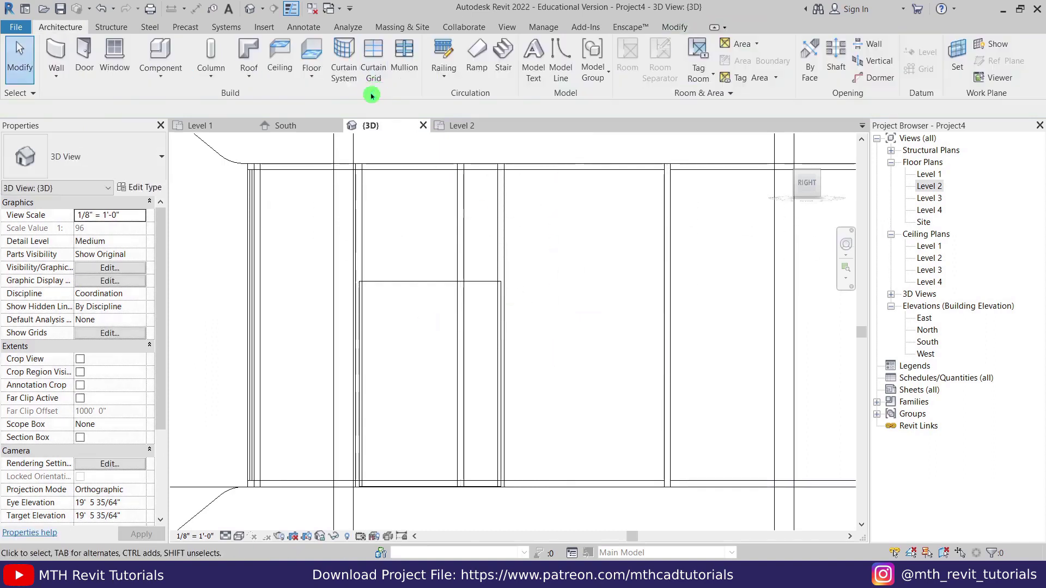
Add a horizontal curtain gridline about 7'-4" above the curtain wall's base, just above the top of the opening
click(364, 79)
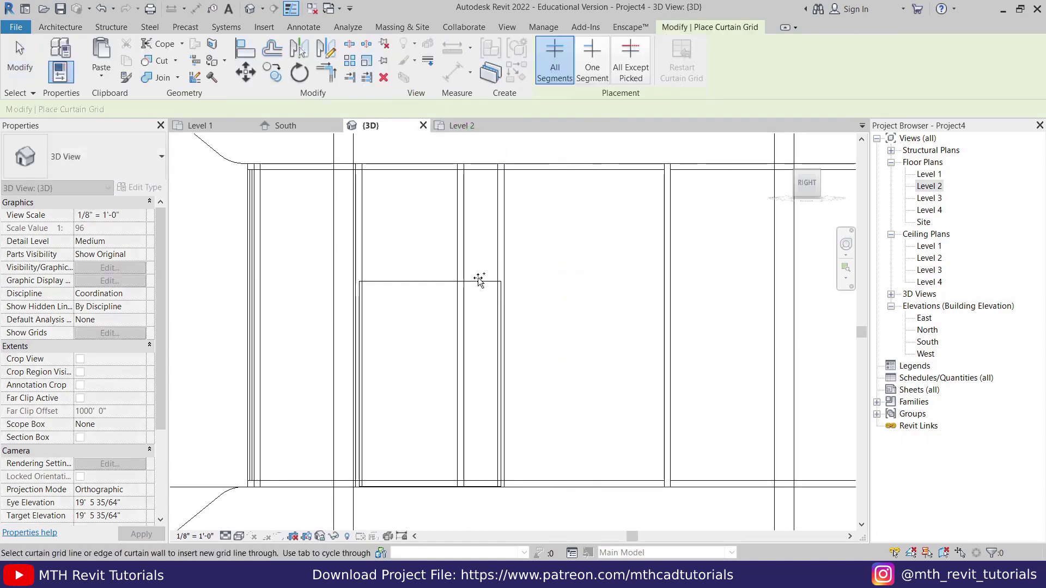
click(506, 276)
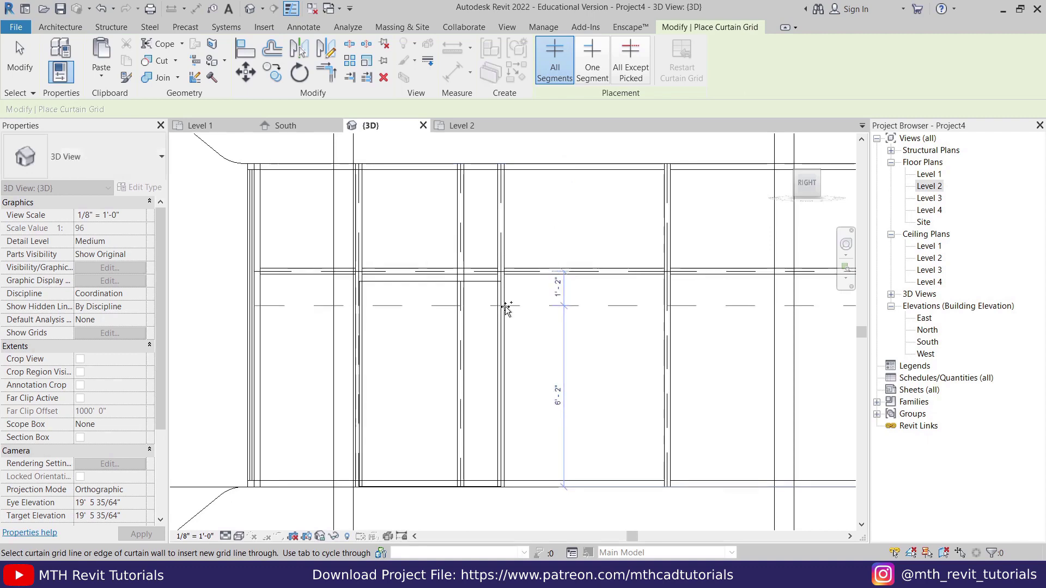
key(Escape)
key(Escape)
Remove the segments of the horizontal curtain gridline on both sides of the opening, keeping only the one above it
click(538, 288)
key(Tab)
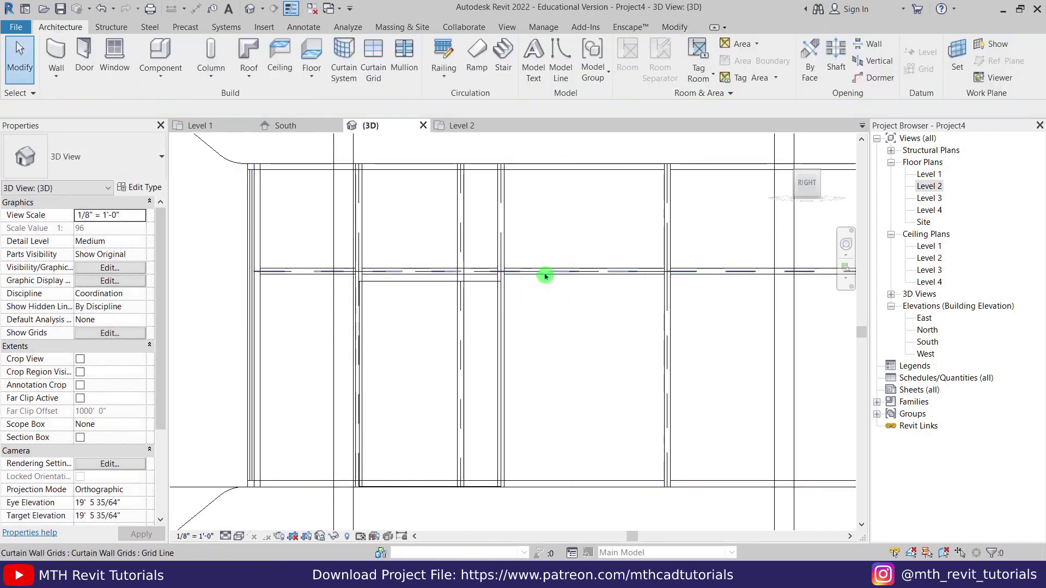
click(545, 276)
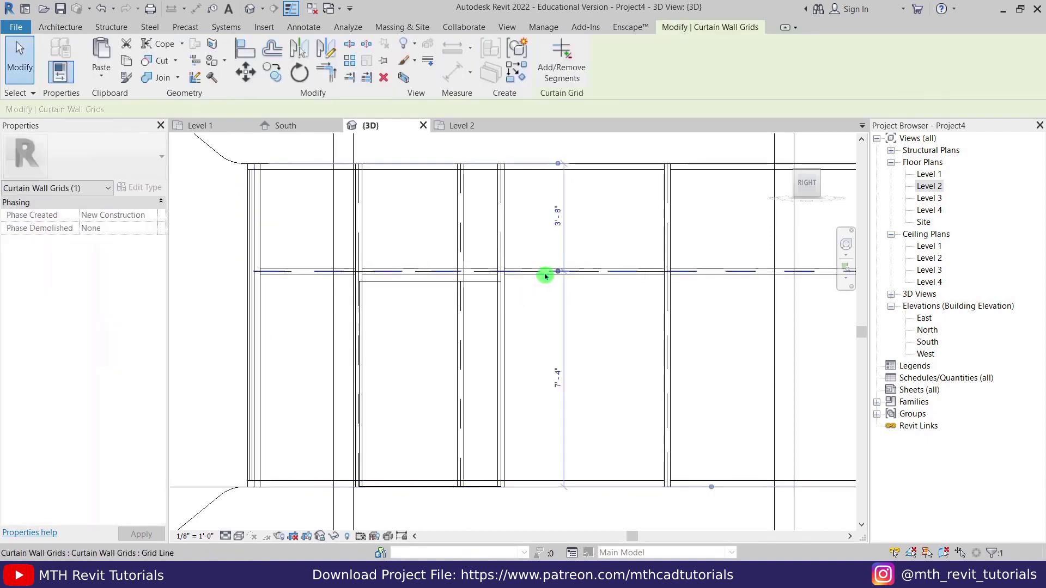
click(564, 80)
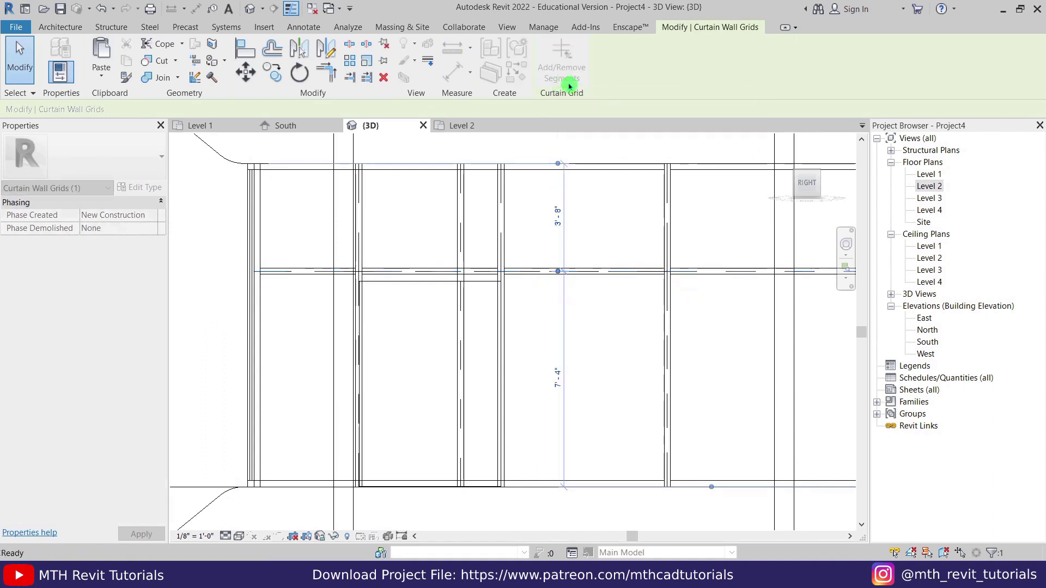
middle_drag(698, 276, 549, 273)
click(549, 273)
click(464, 276)
middle_drag(465, 275, 340, 301)
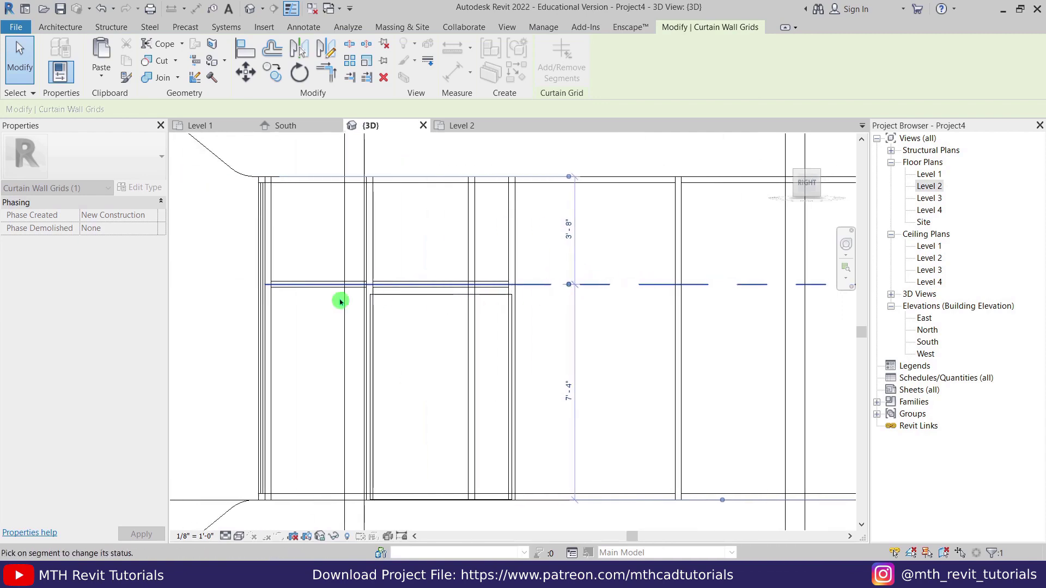
click(312, 288)
key(Escape)
key(Escape)
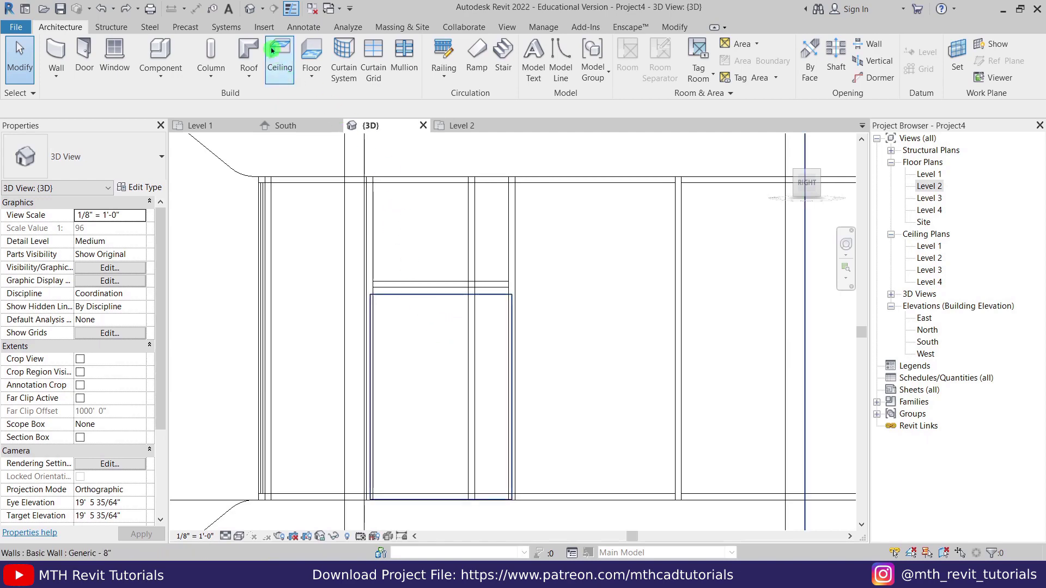
Load the Door-Curtain-Wall-Double-Storefront.rfa family from the Doors folder
click(265, 29)
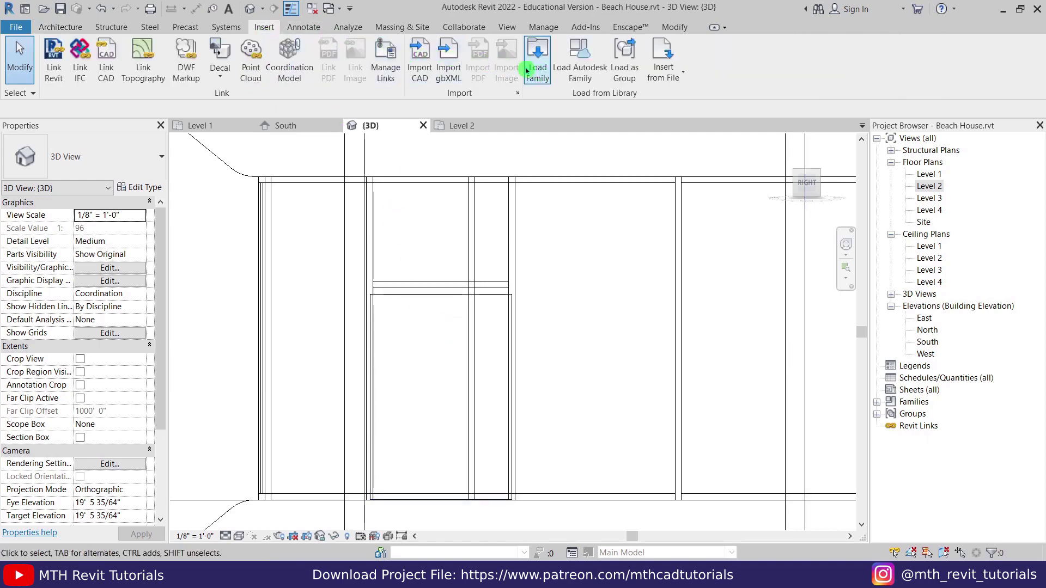
click(537, 59)
double_click(205, 153)
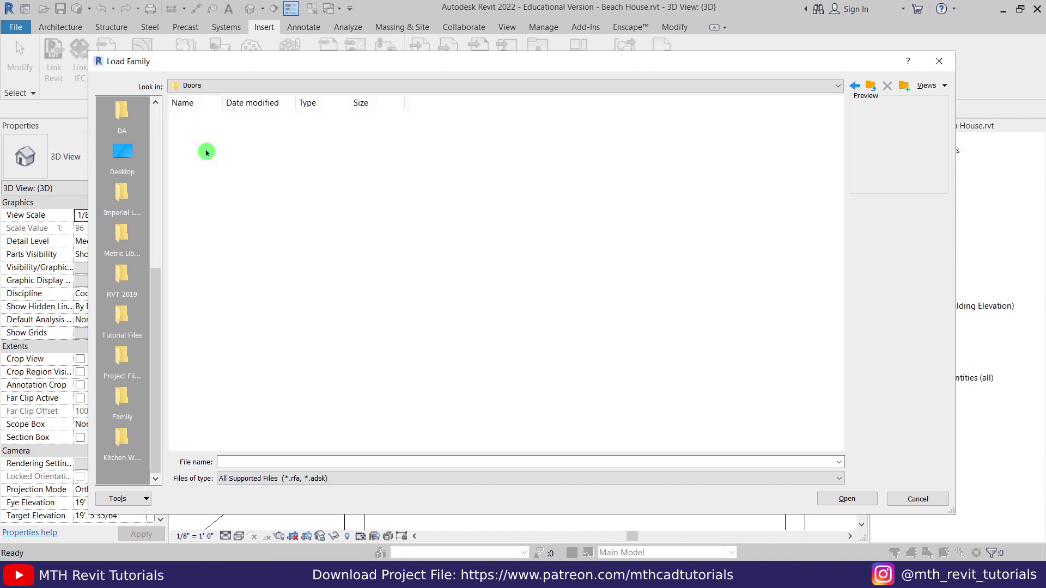
click(603, 157)
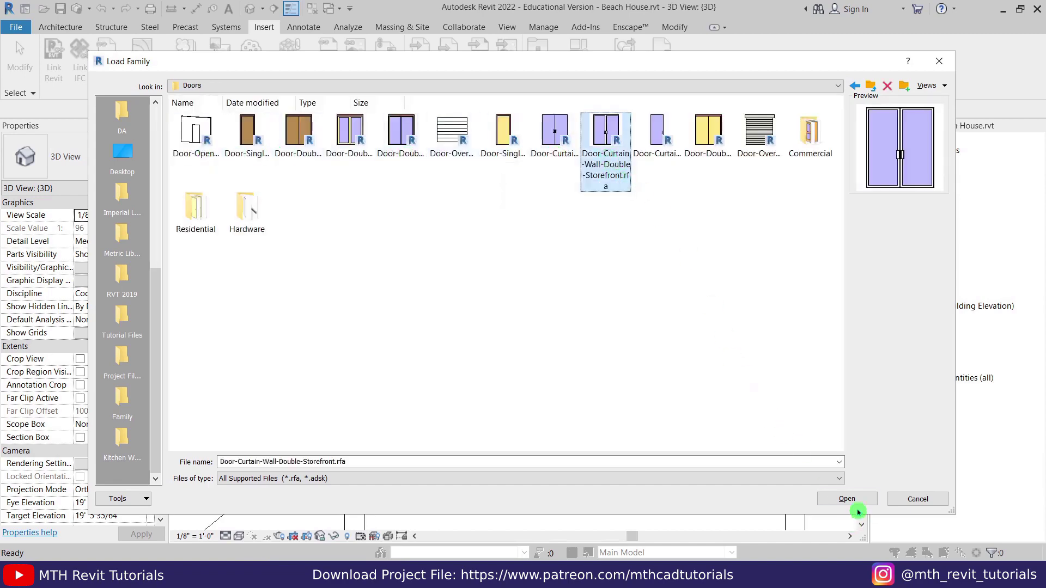
click(850, 498)
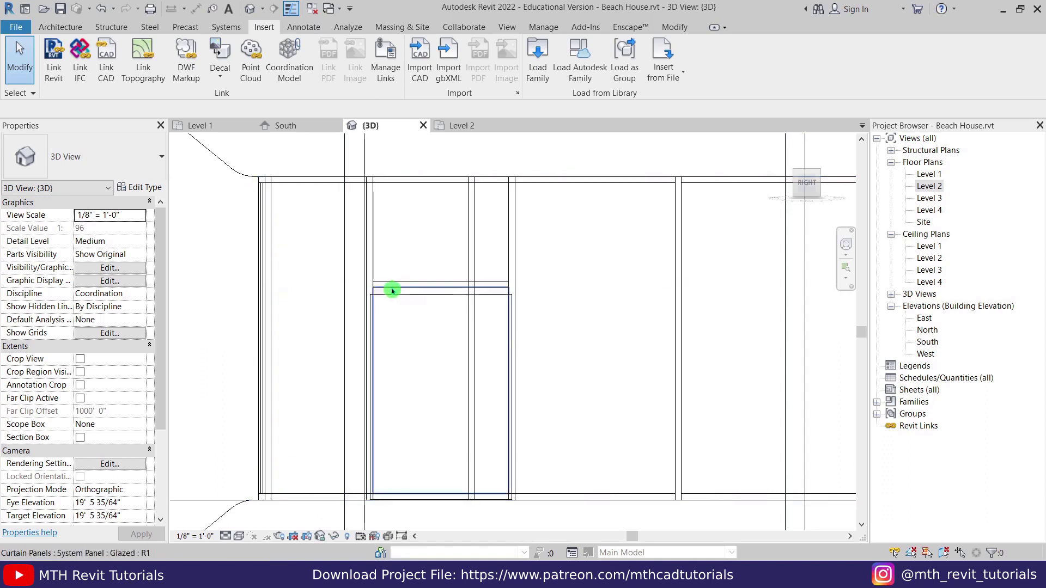
Unpin the glazed panel in the opening and change its type to Door-Curtain-Wall-Double-Storefront
click(392, 290)
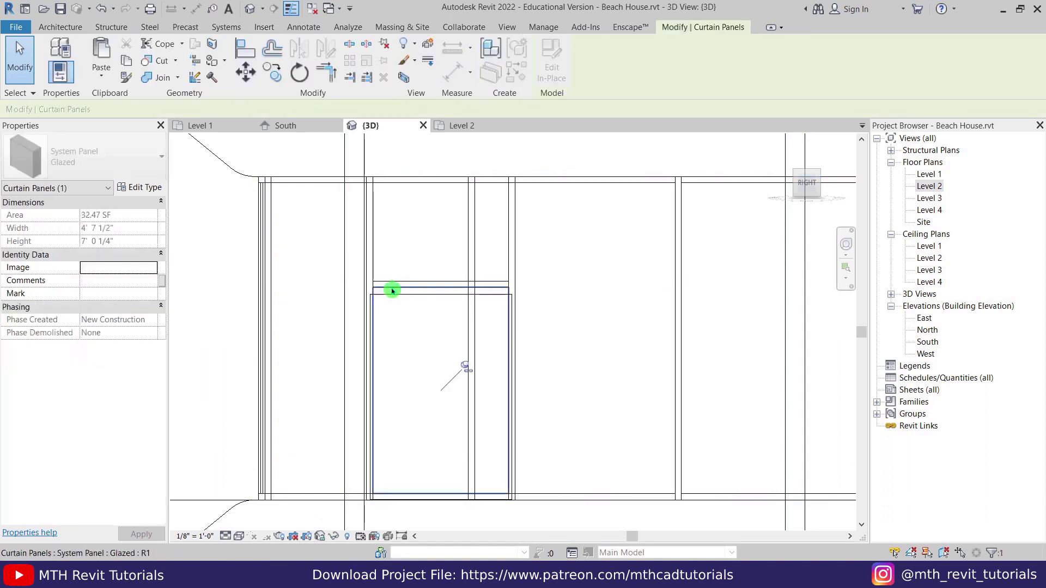
click(384, 43)
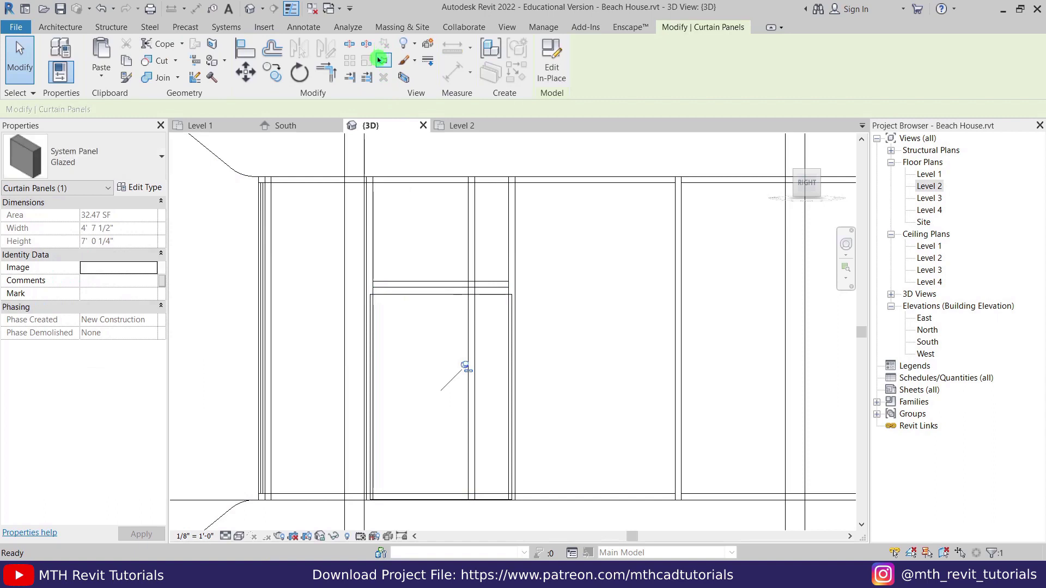
click(94, 151)
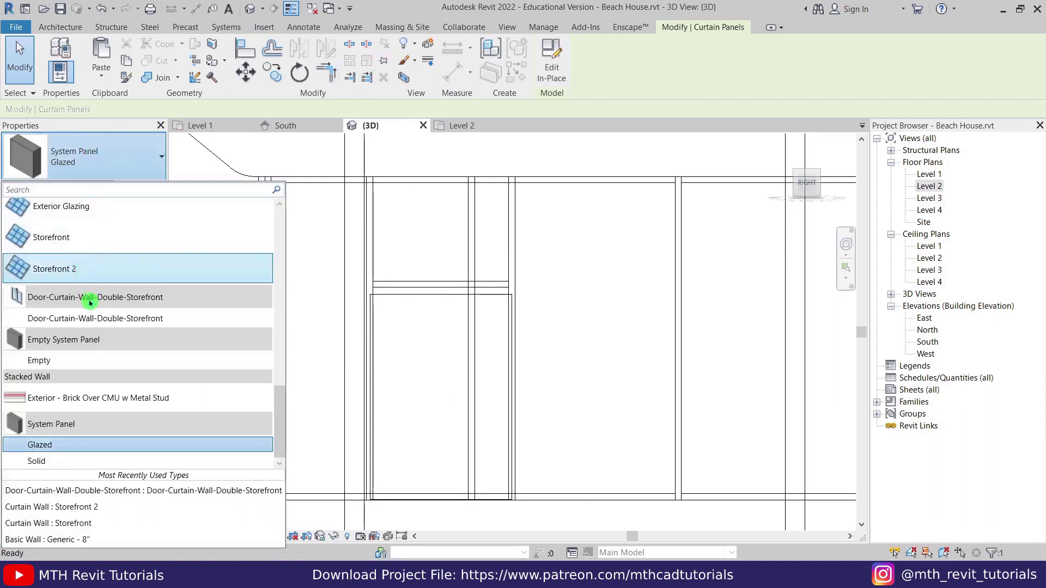
click(107, 319)
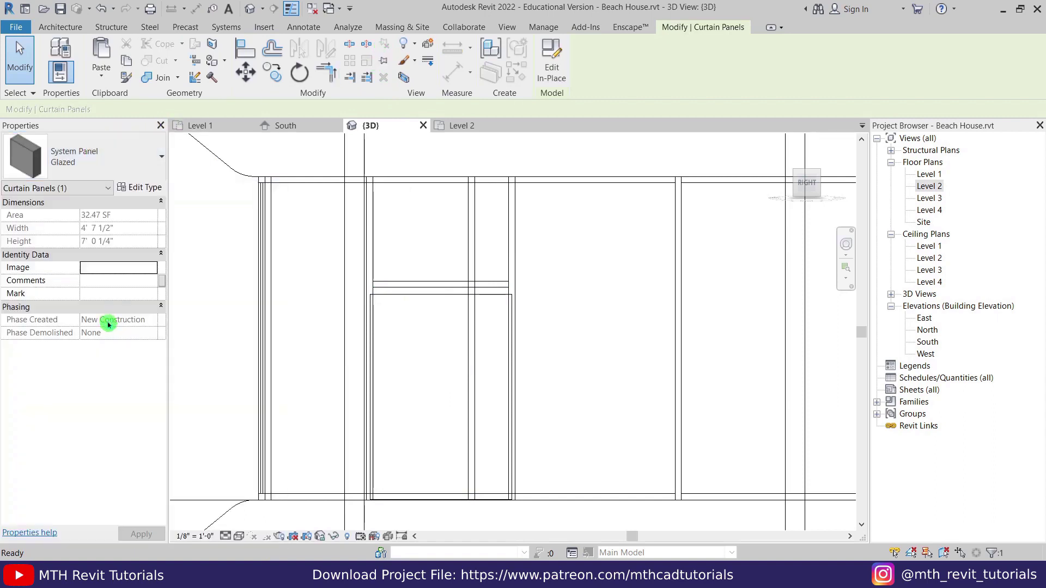
scroll(495, 513, down, 2)
key(Escape)
Show the 3D view shaded and view the new door in the slanted wall opening at an angle
shift+middle_drag(488, 343, 551, 445)
key(s)
key(d)
shift+middle_drag(601, 491, 650, 294)
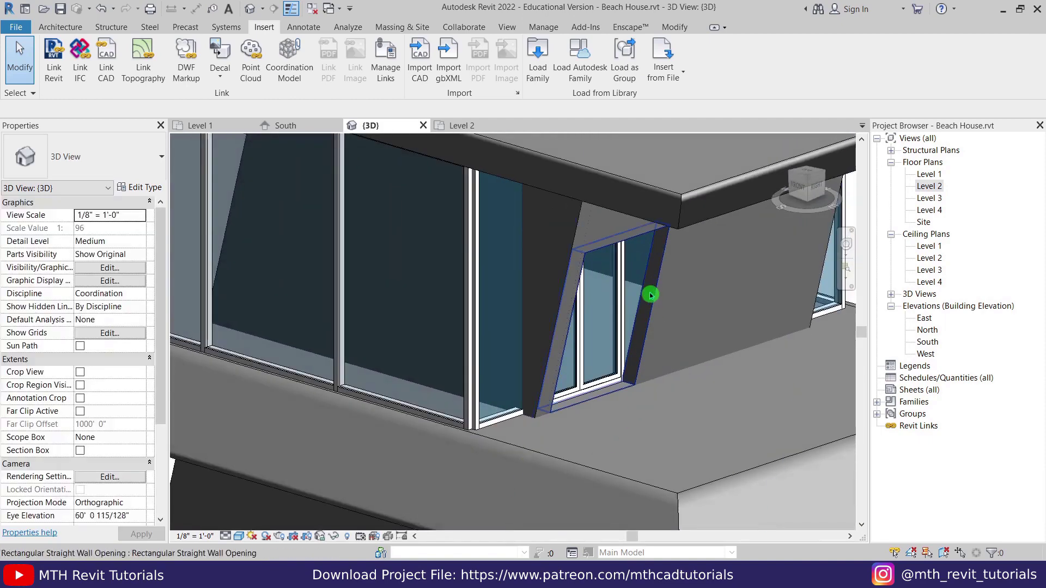
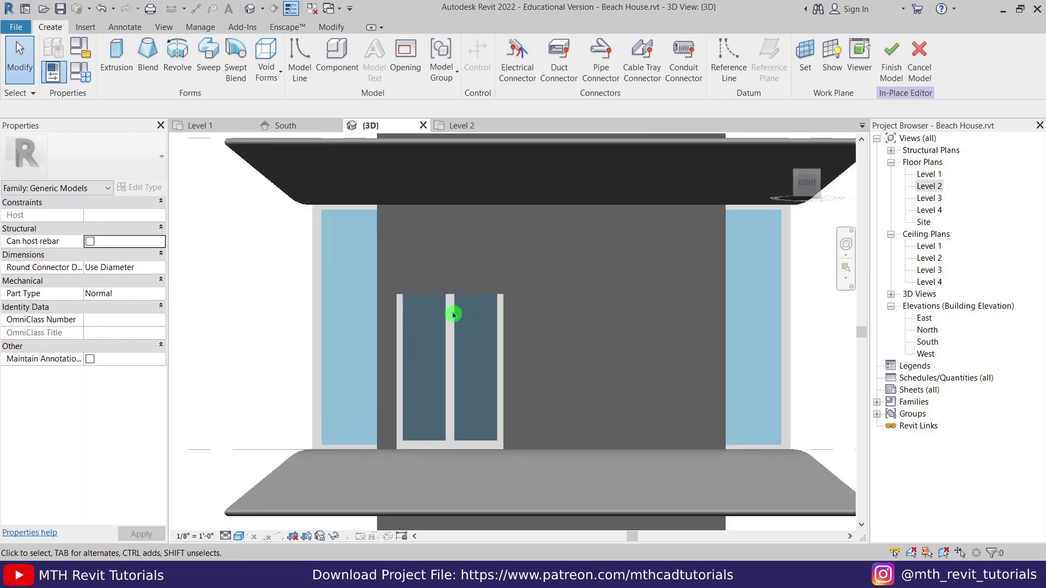
Start a solid extrusion in the in-place generic model and pick the storefront door's plane as its work plane
click(121, 67)
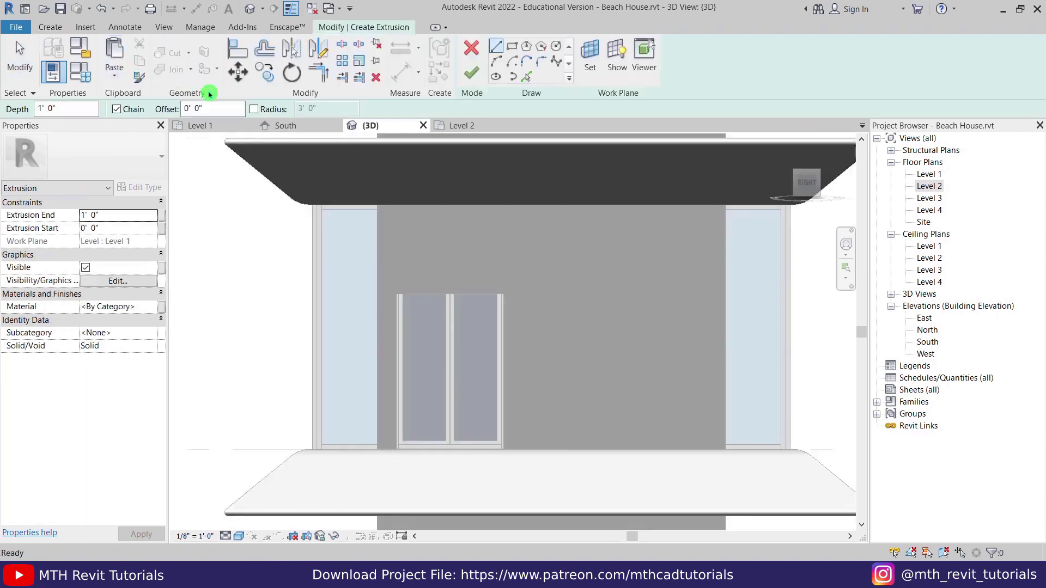
click(588, 74)
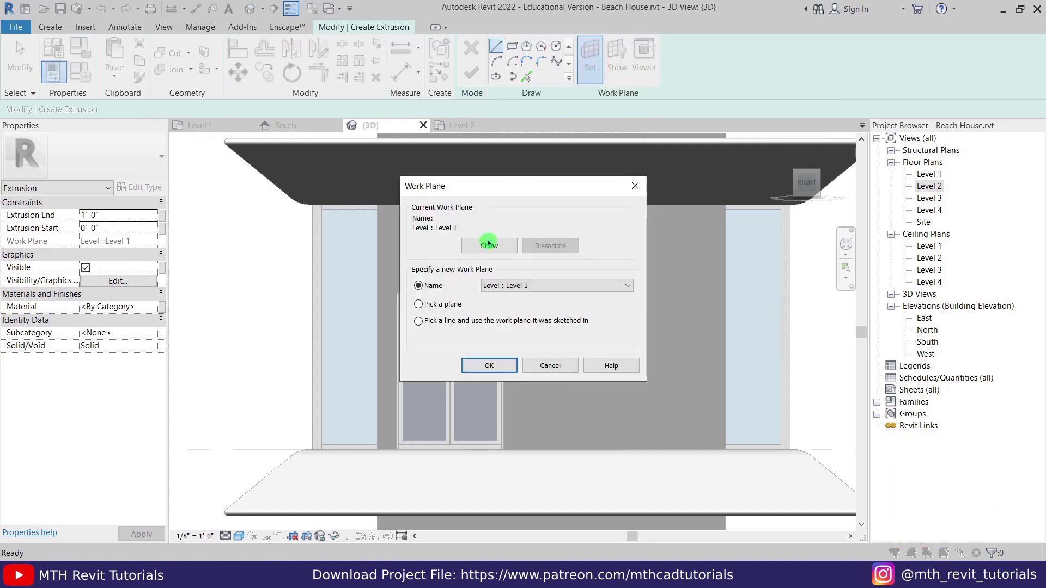
click(488, 369)
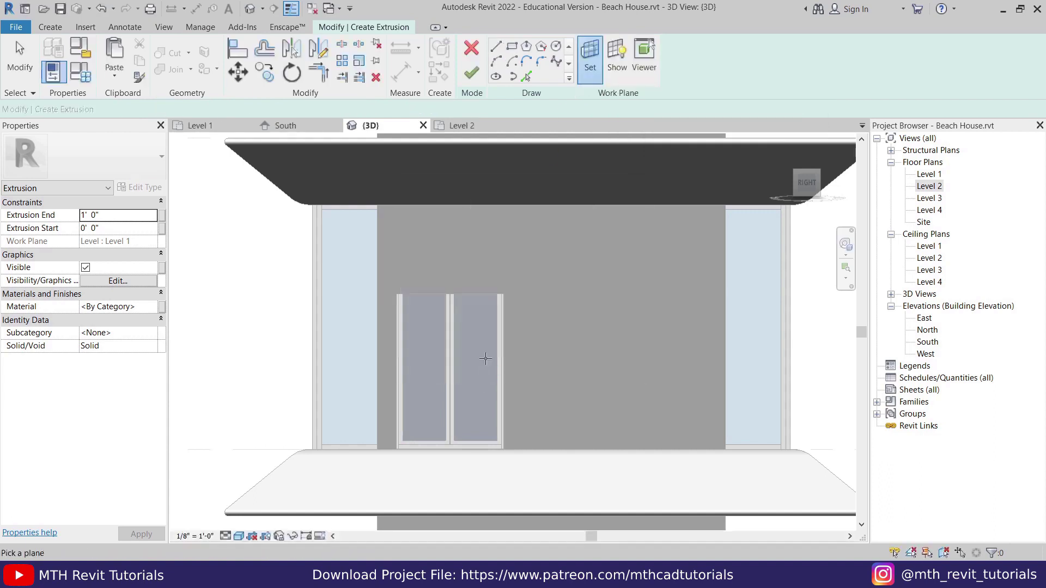
click(450, 349)
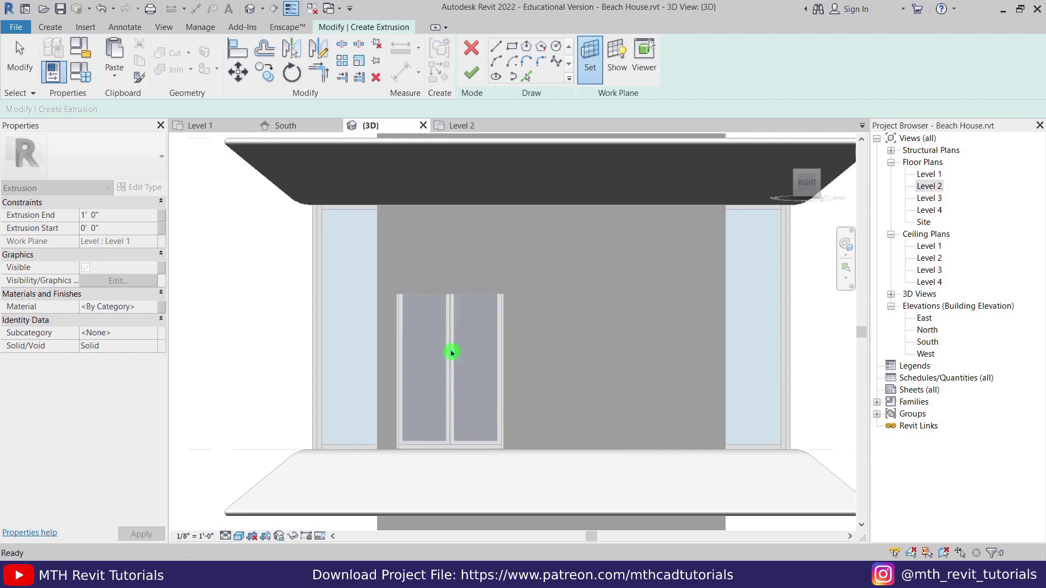
Sketch a rectangle along the door's outline and a second one around it with a 6" outward offset
click(513, 48)
click(397, 294)
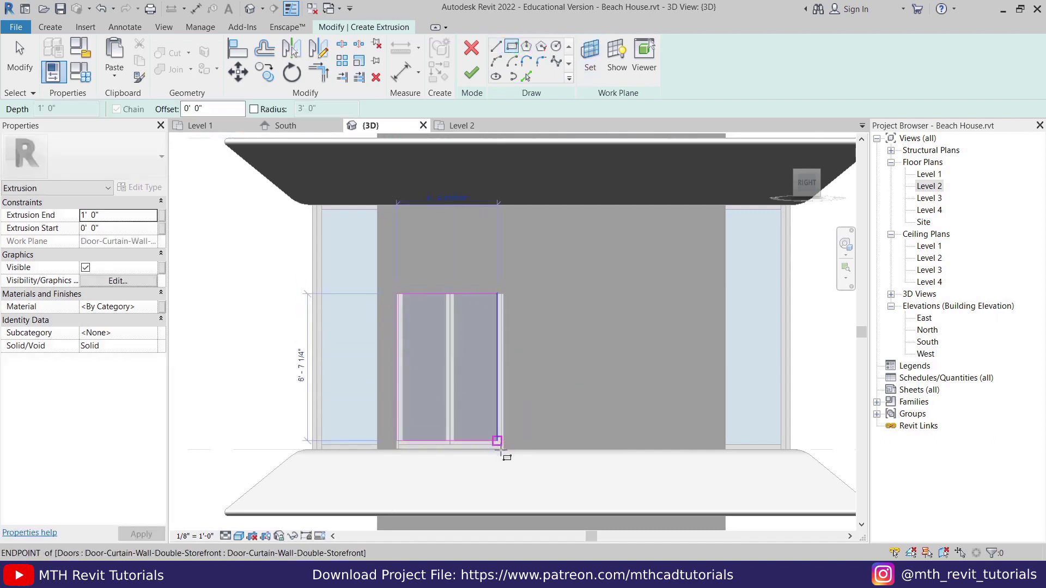
click(501, 449)
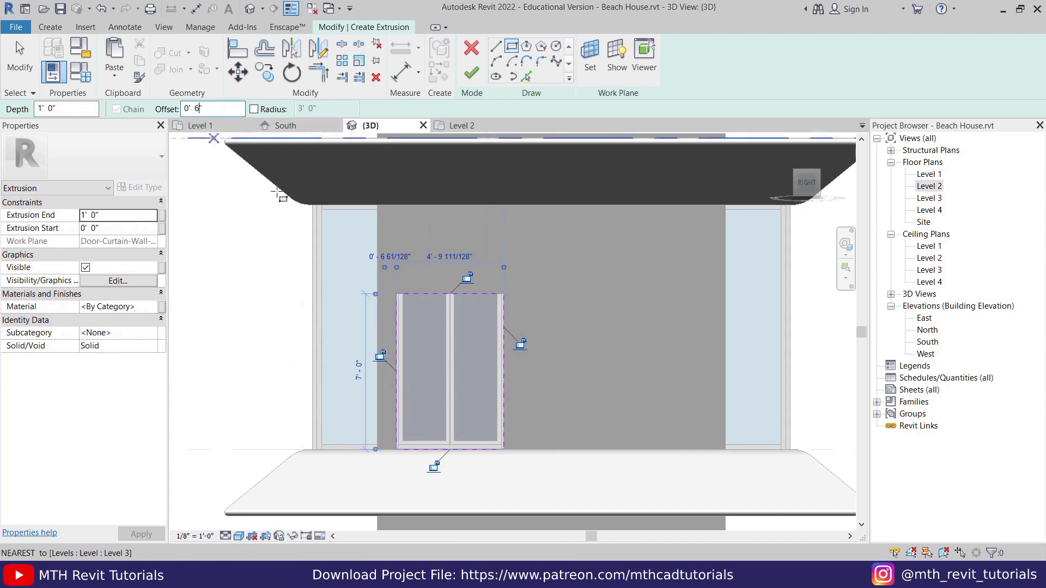
click(397, 295)
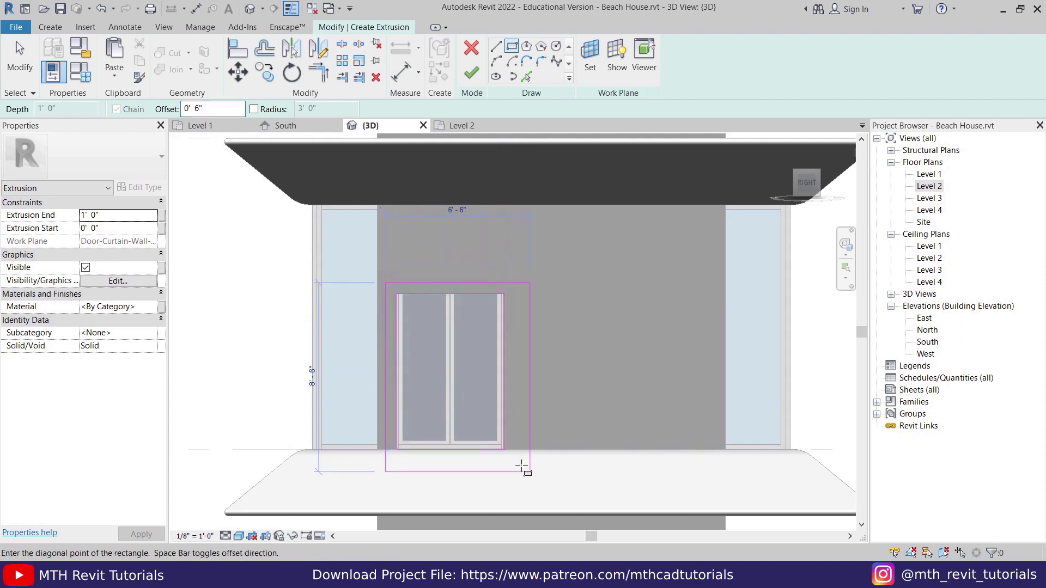
click(504, 450)
key(Escape)
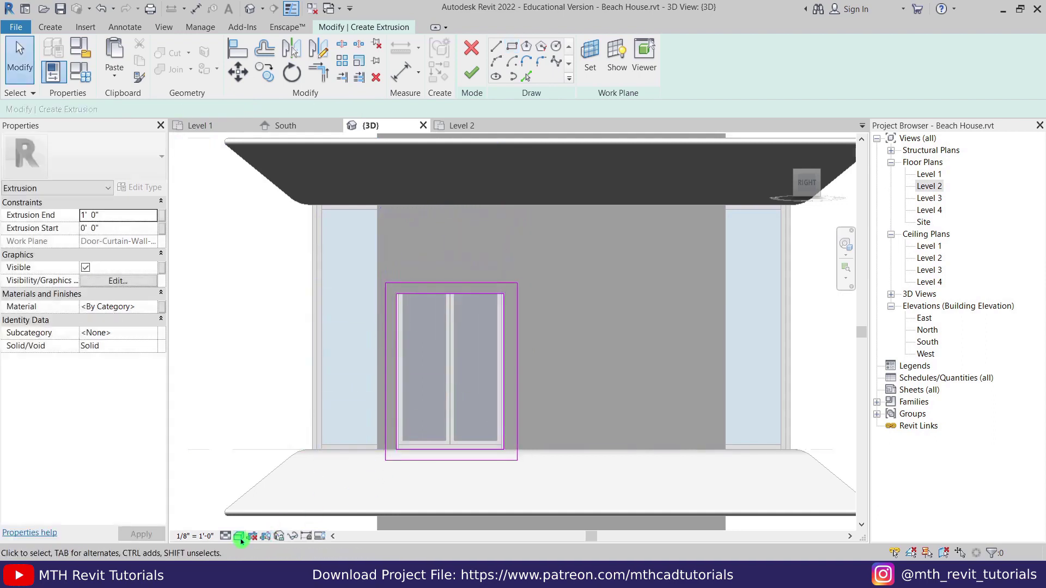
Show the view in hidden line, trim the outer rectangle's sides to the door's bottom line and delete the leftover lower line
click(238, 536)
click(279, 482)
scroll(442, 367, up, 2)
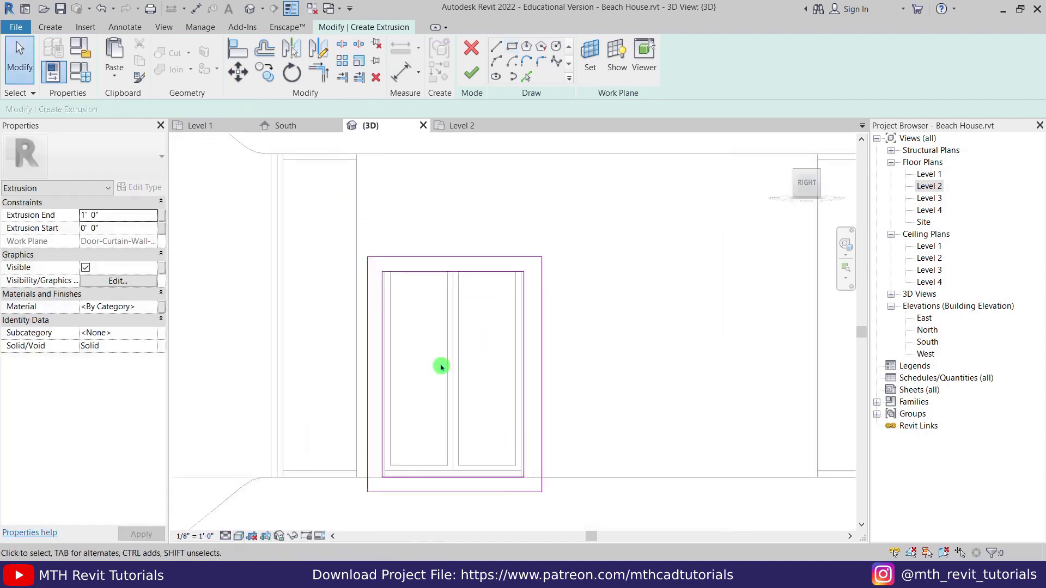
scroll(395, 482, up, 2)
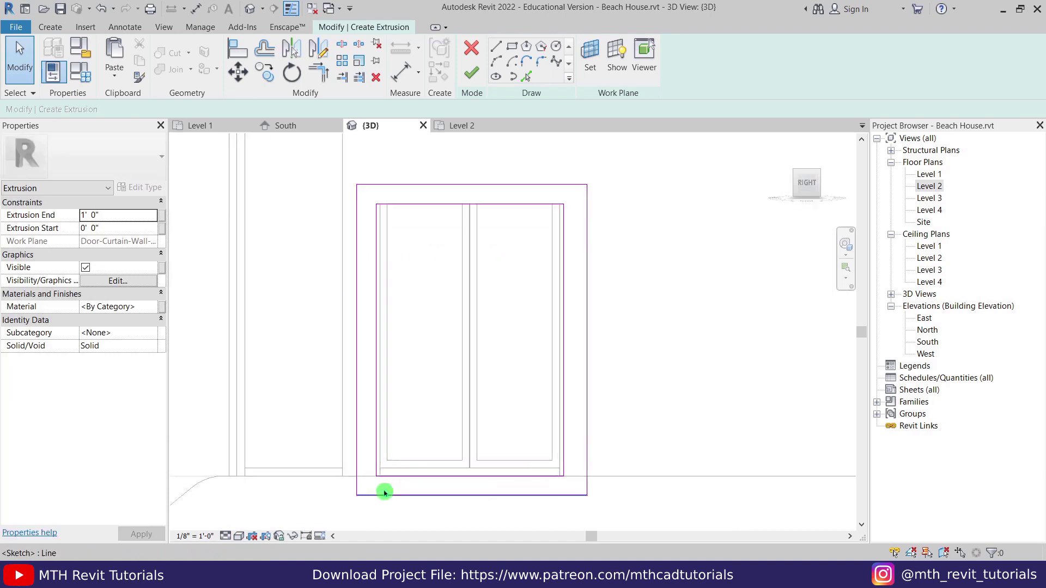
key(t)
key(r)
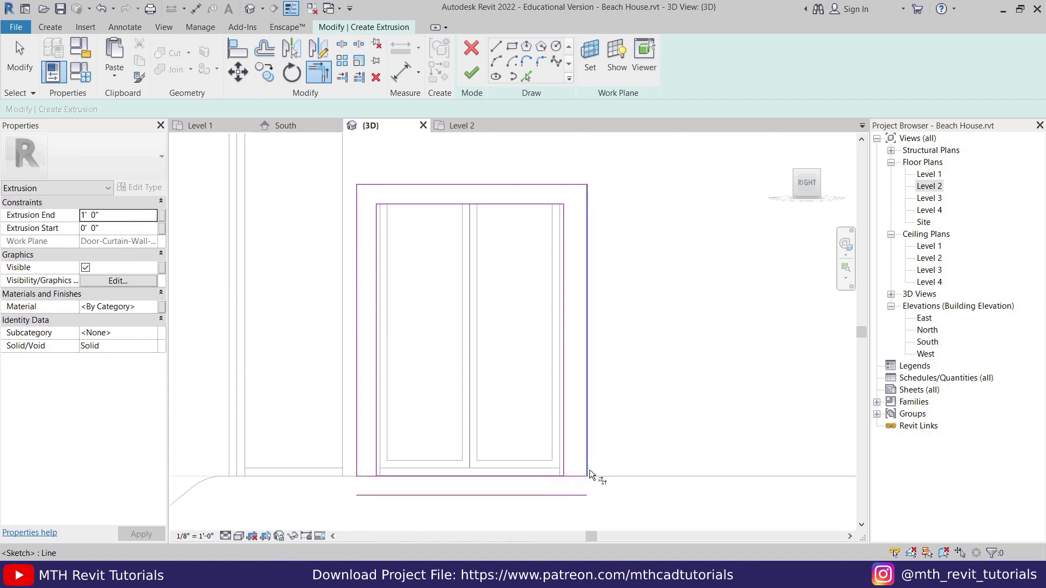
key(Escape)
key(Escape)
click(565, 495)
key(Delete)
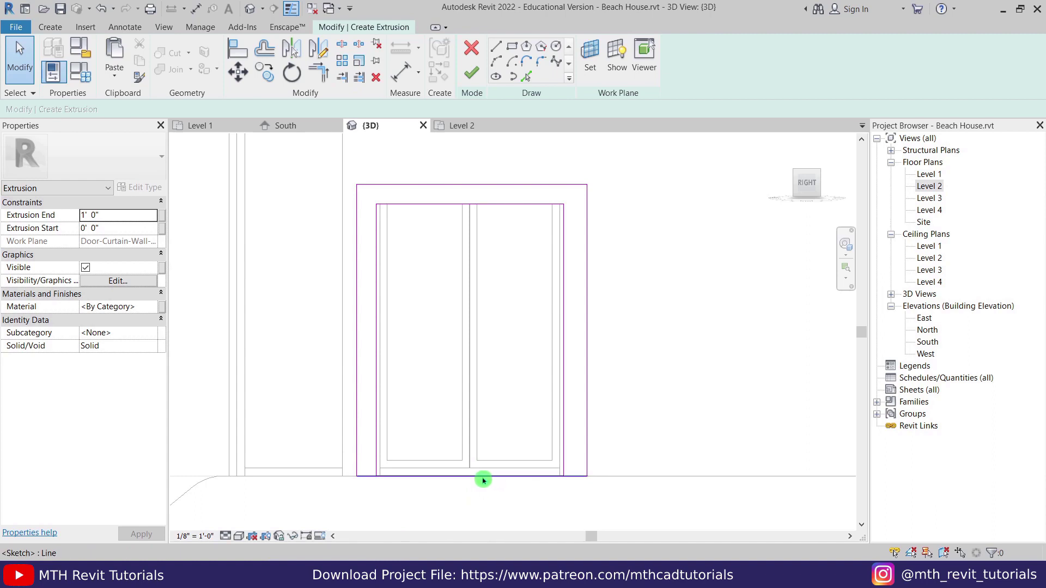
Split the bottom sketch line and trim it to the frame's legs, leaving a closed profile open across the doorway
key(s)
key(l)
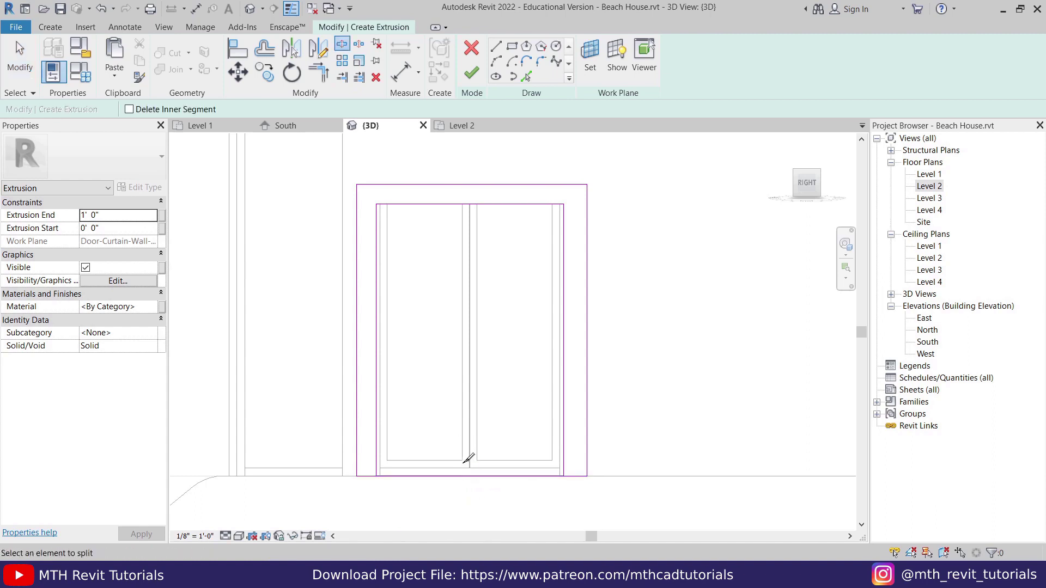
click(451, 476)
click(564, 476)
key(Escape)
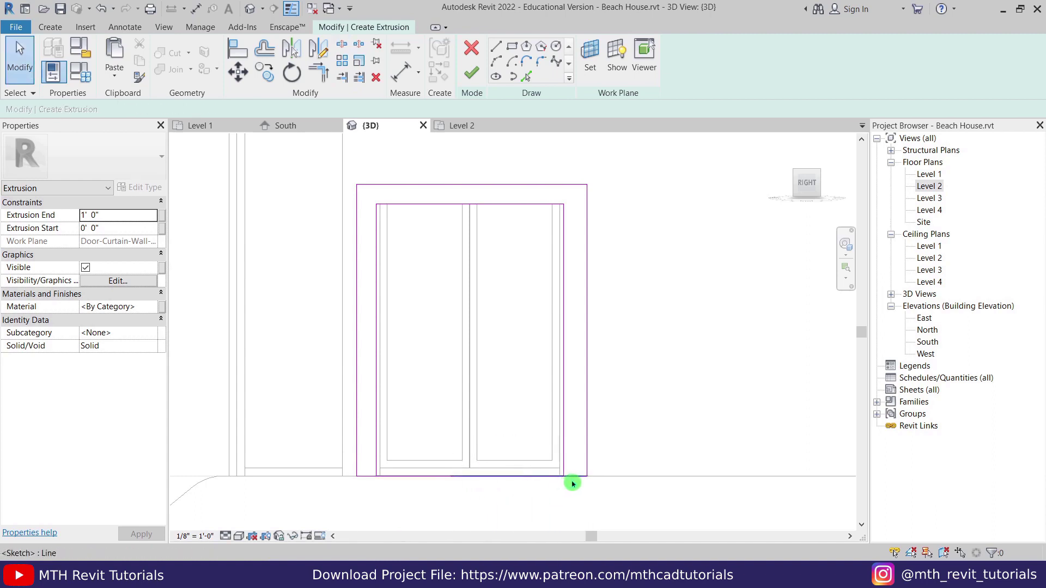
key(t)
key(r)
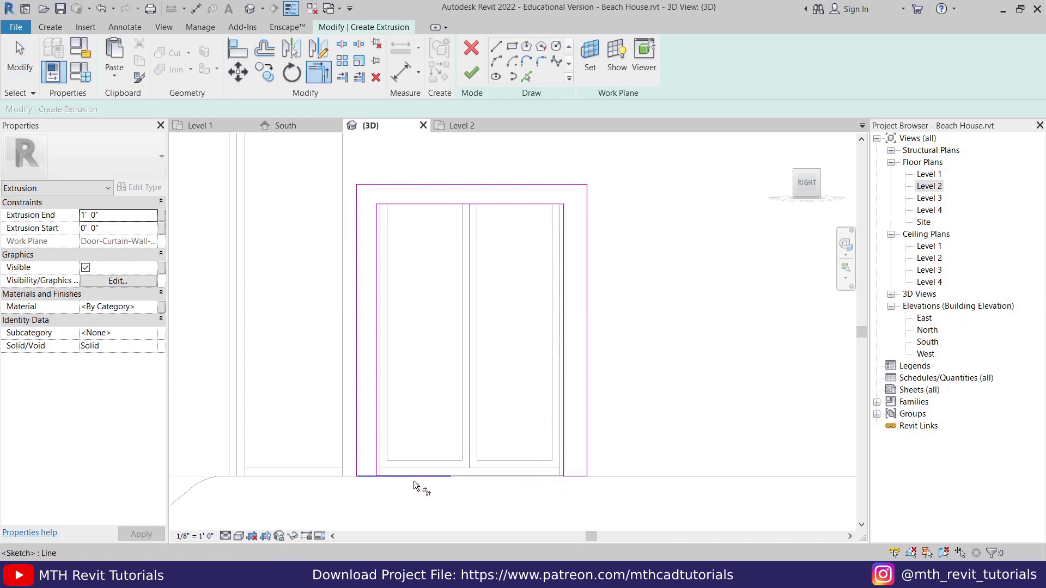
click(380, 469)
click(364, 478)
scroll(453, 361, down, 2)
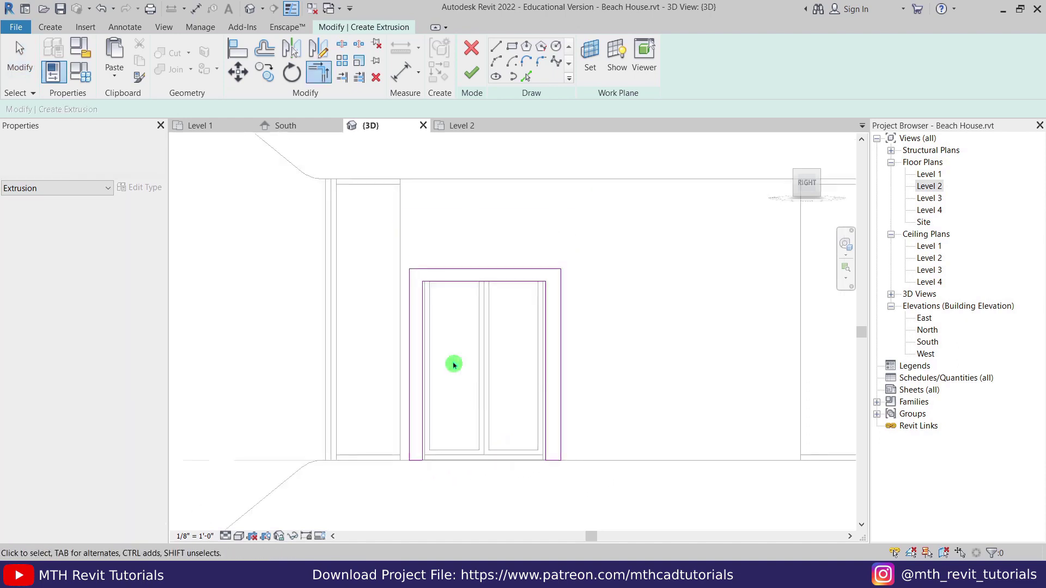
key(Escape)
Finish the door frame extrusion with a depth of 1' and show the model from the front in wireframe
drag(436, 295, 596, 482)
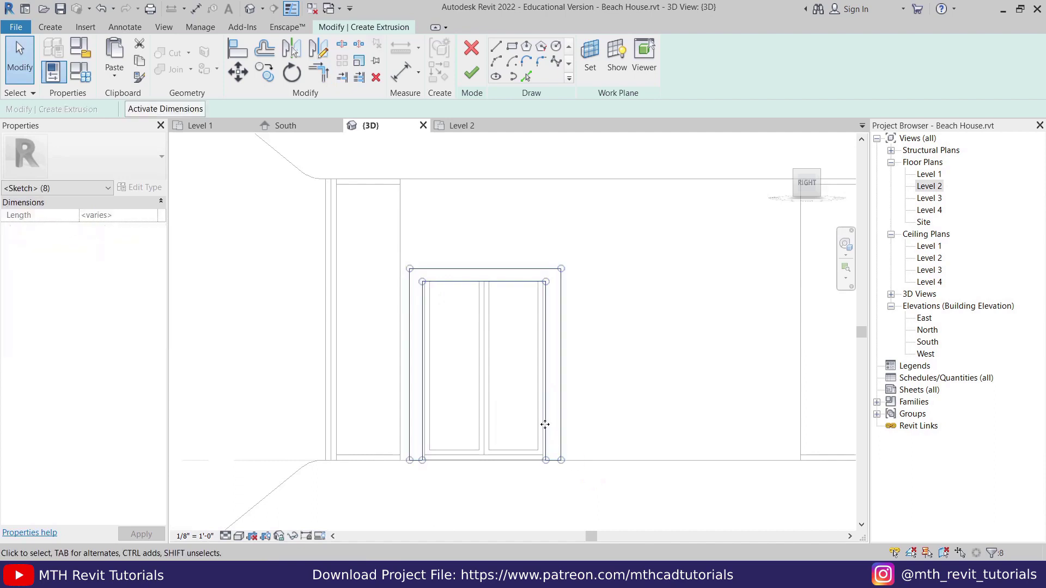
click(473, 77)
shift+middle_drag(742, 186, 782, 191)
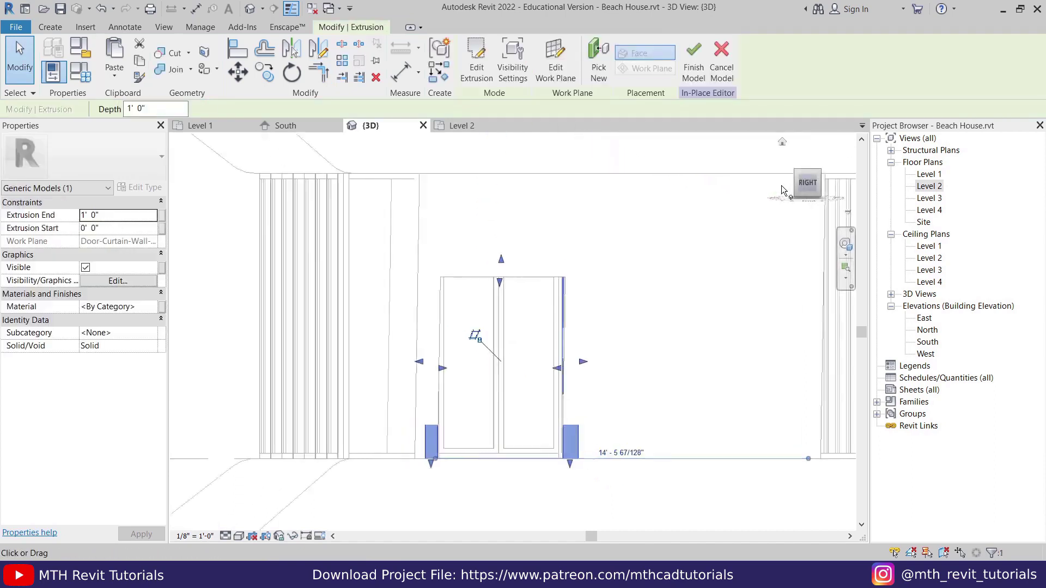
click(782, 187)
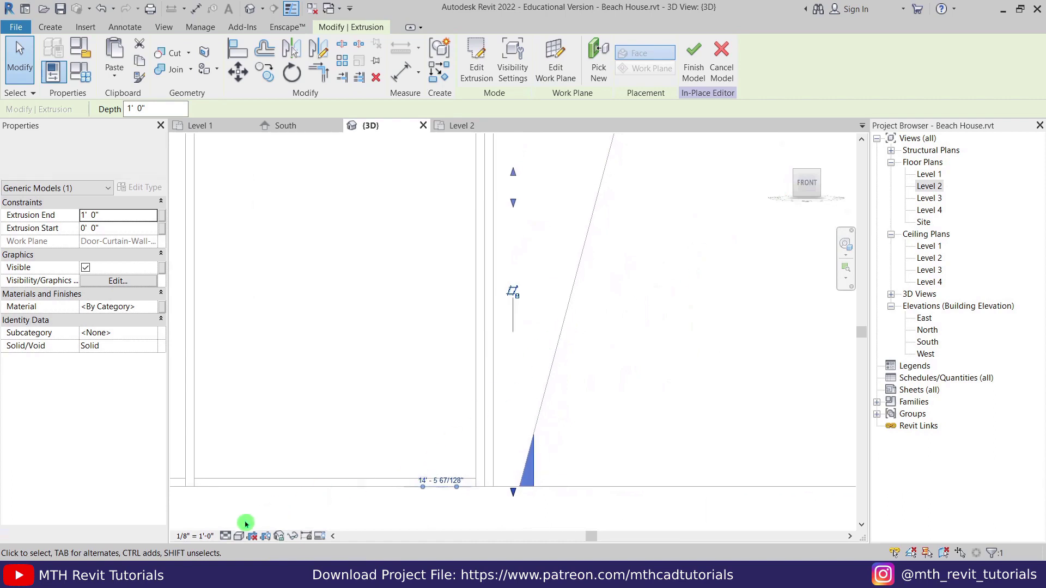
click(239, 536)
click(285, 464)
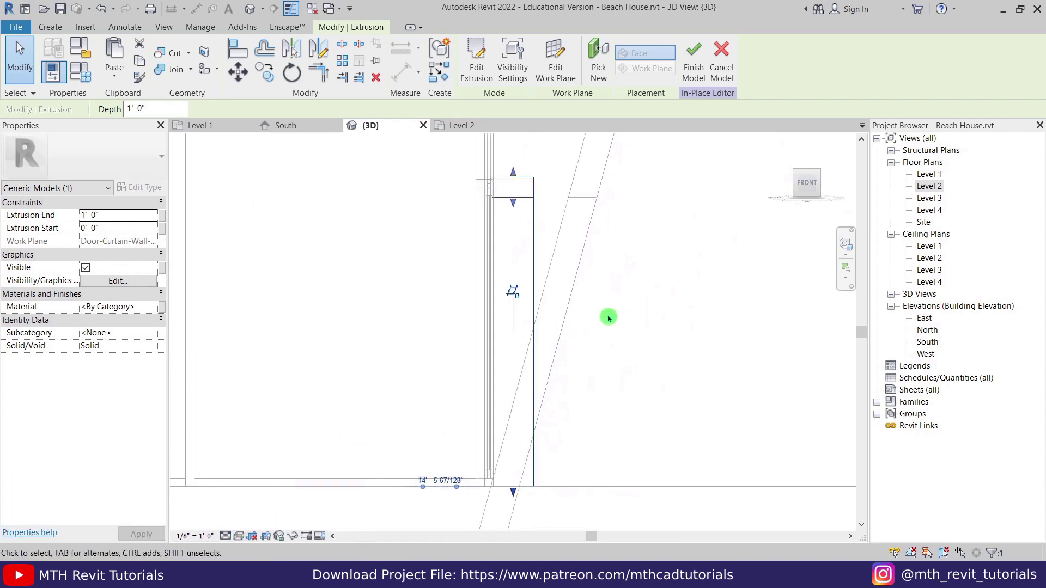
Stretch the door frame extrusion past both faces of the slanted wall, to a depth of about 2' 11"
middle_drag(609, 318, 621, 351)
click(621, 351)
click(549, 308)
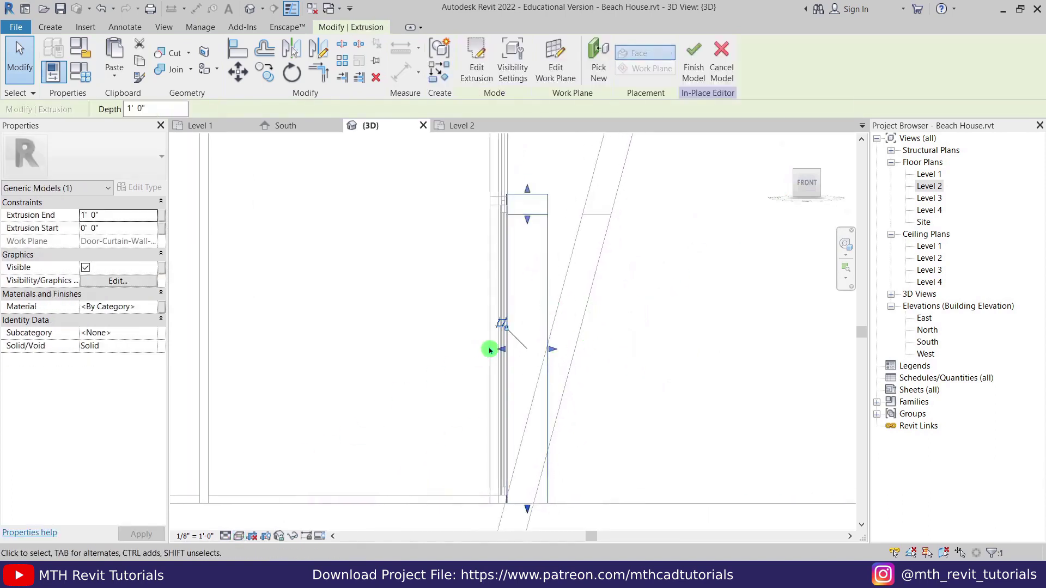
drag(500, 349, 488, 359)
drag(553, 350, 625, 362)
scroll(633, 354, up, 1)
key(Escape)
scroll(498, 341, down, 3)
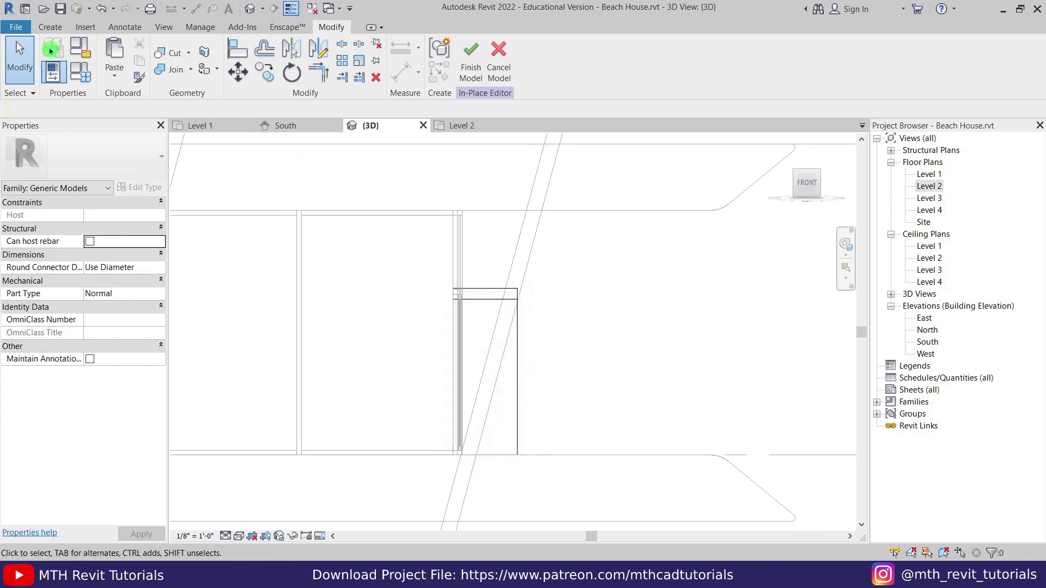
Start a void extrusion and set its work plane by picking the side face of the door frame
click(50, 26)
click(264, 71)
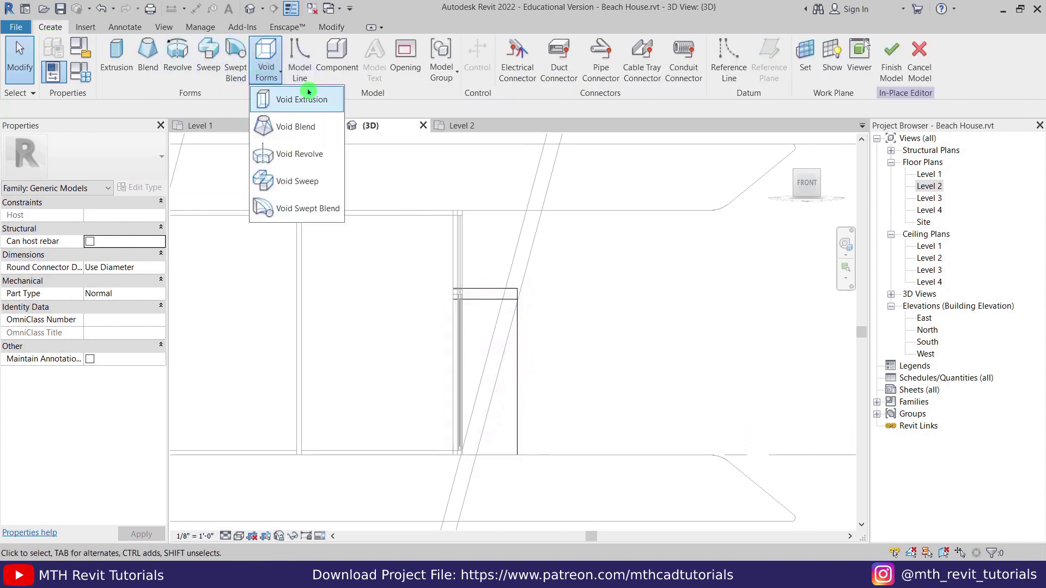
click(299, 99)
click(594, 71)
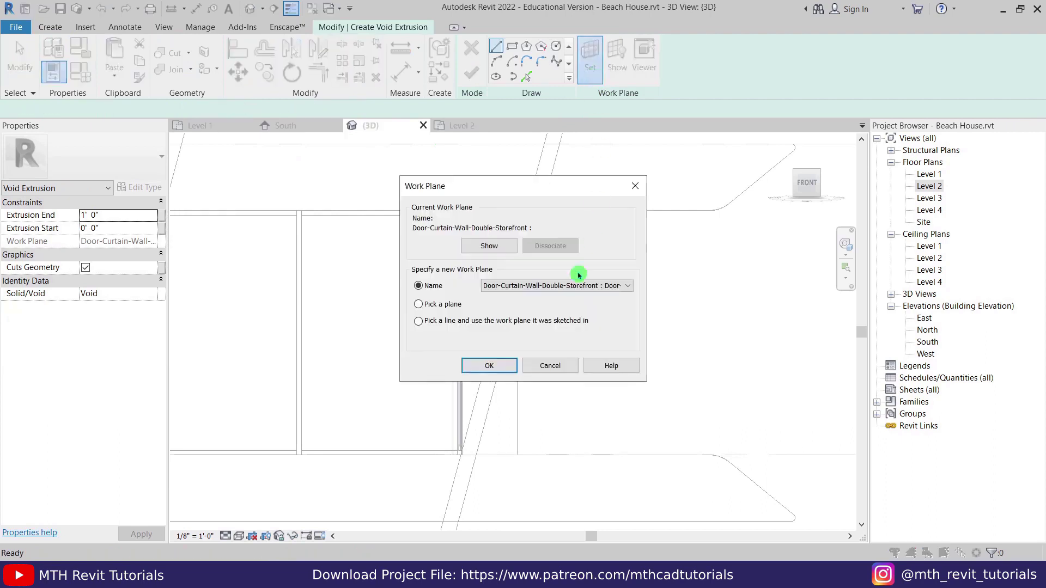
click(488, 366)
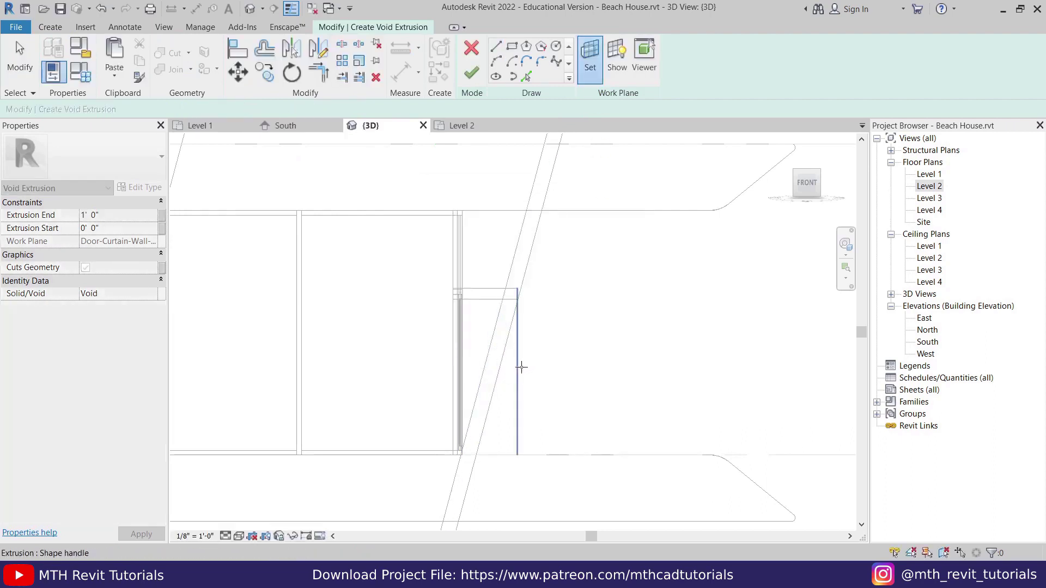
key(Tab)
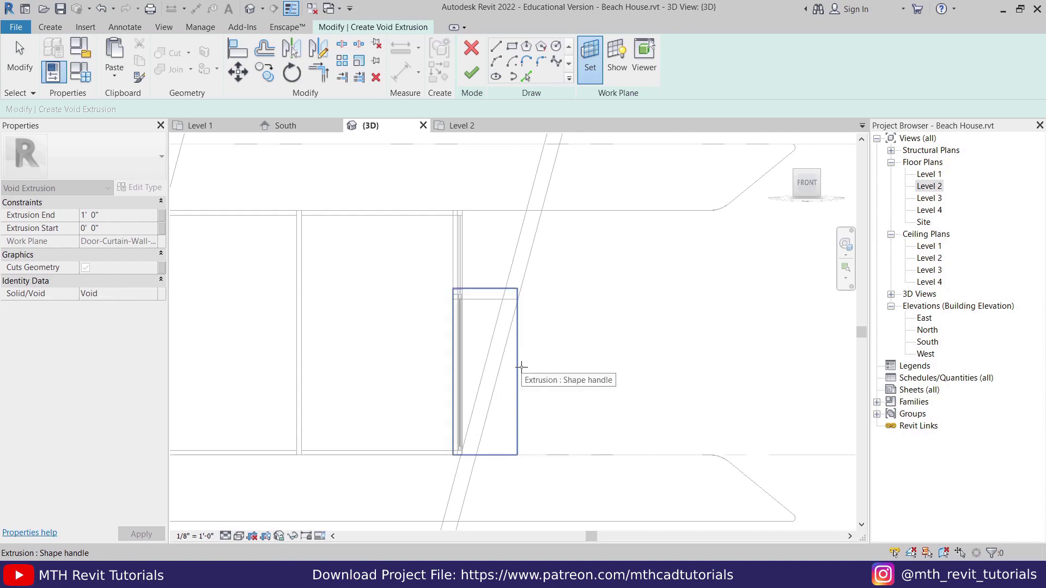
click(521, 366)
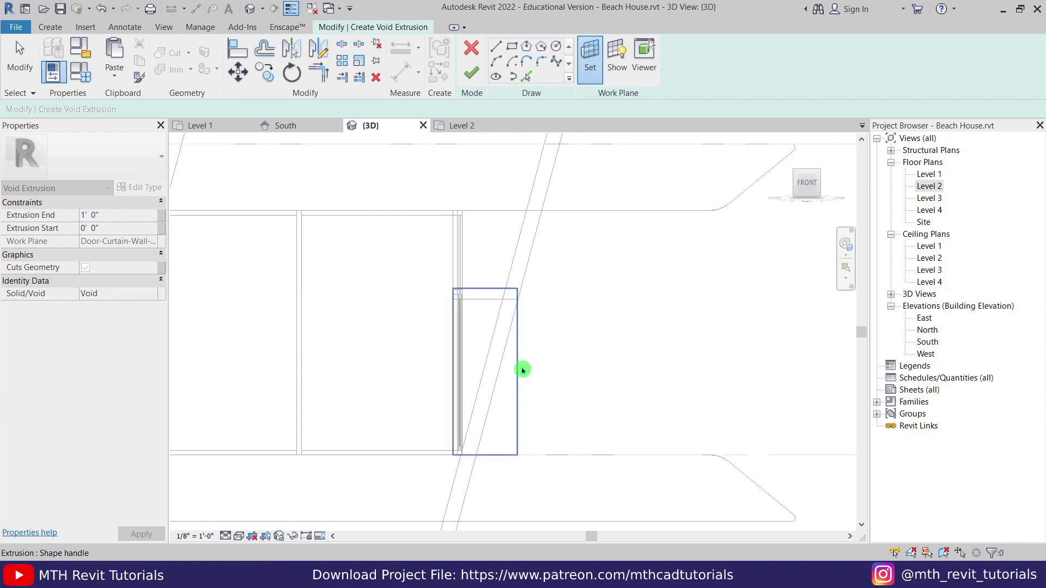
Sketch the void outline from the slanted wall's outer edge, a vertical line outside the frame and a horizontal line along its base
click(526, 77)
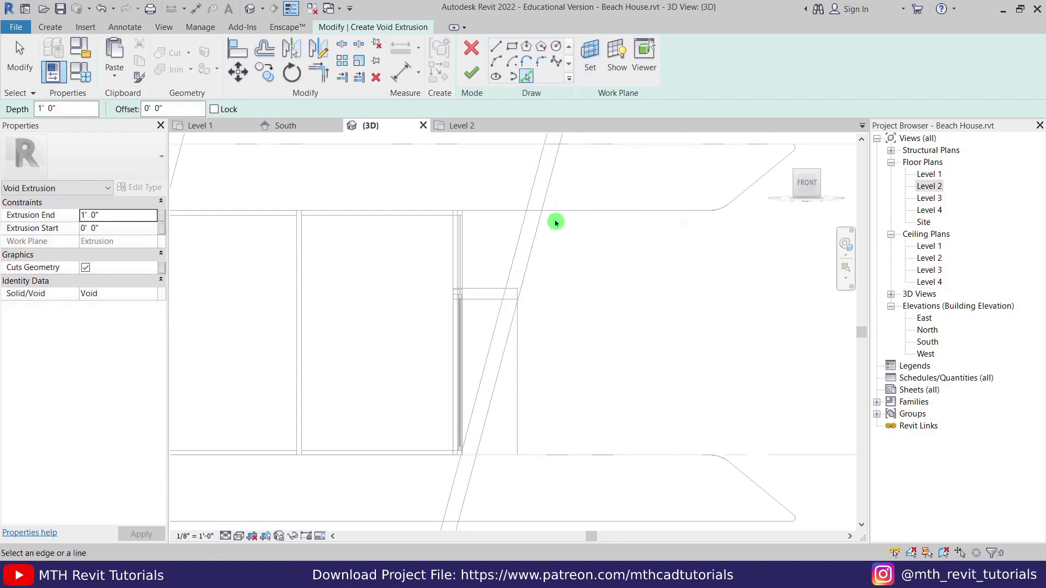
click(545, 237)
click(495, 46)
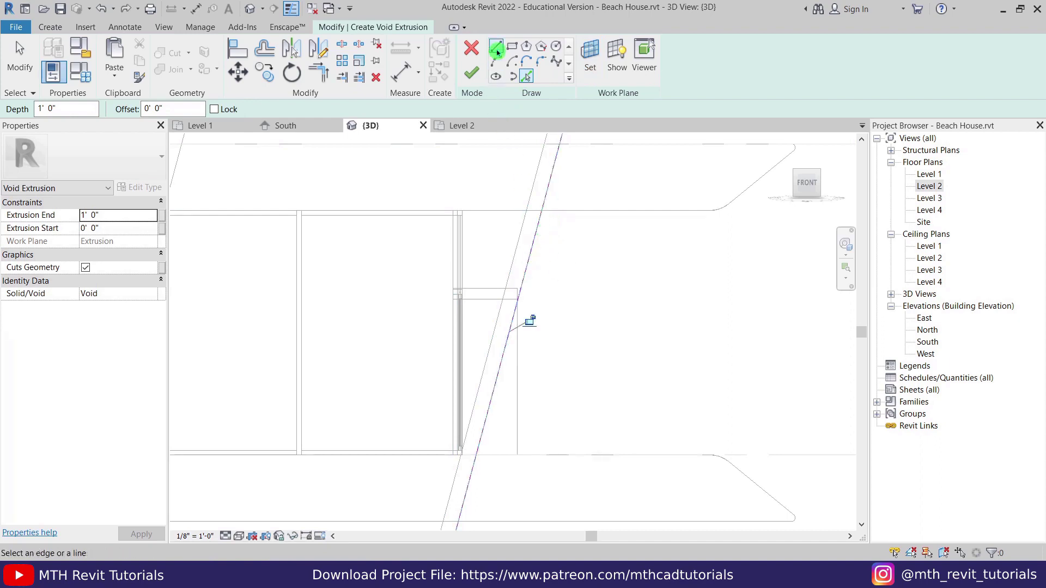
click(526, 271)
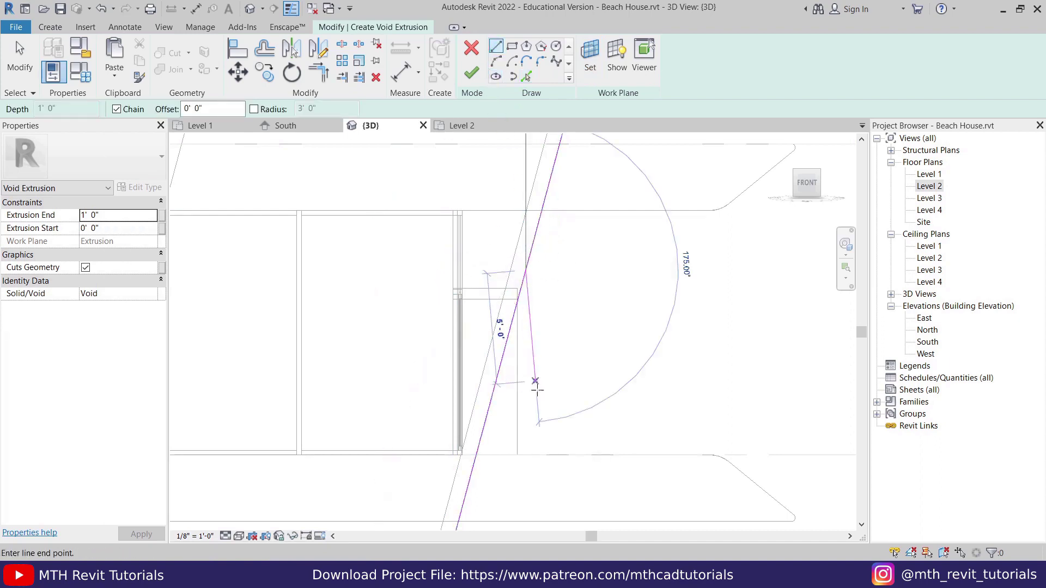
click(526, 454)
click(478, 454)
key(Escape)
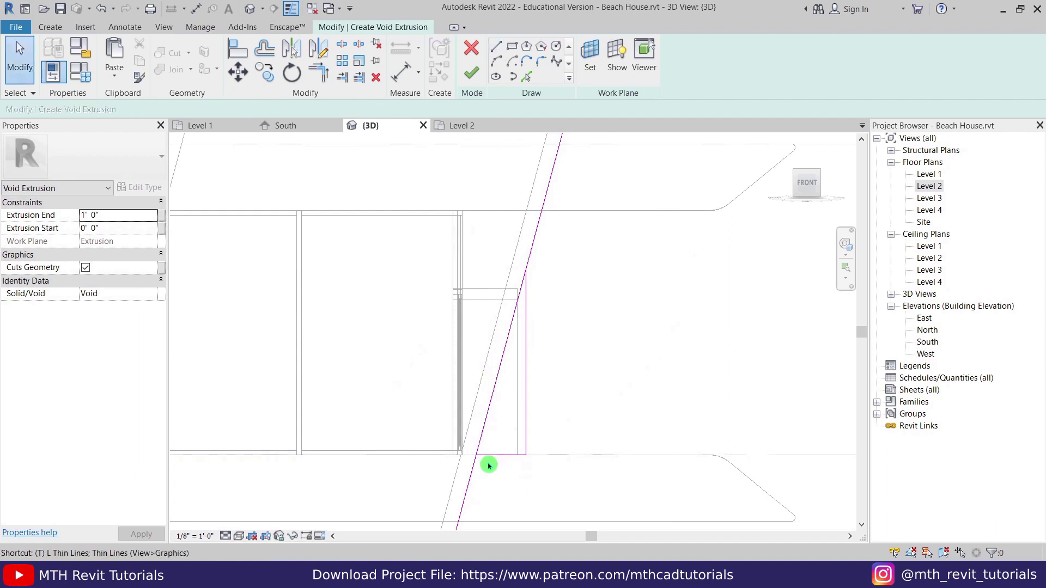
Trim the slanted sketch line to the vertical line, closing the triangular profile, and finish the void extrusion with a depth of 1'
key(t)
key(r)
click(521, 282)
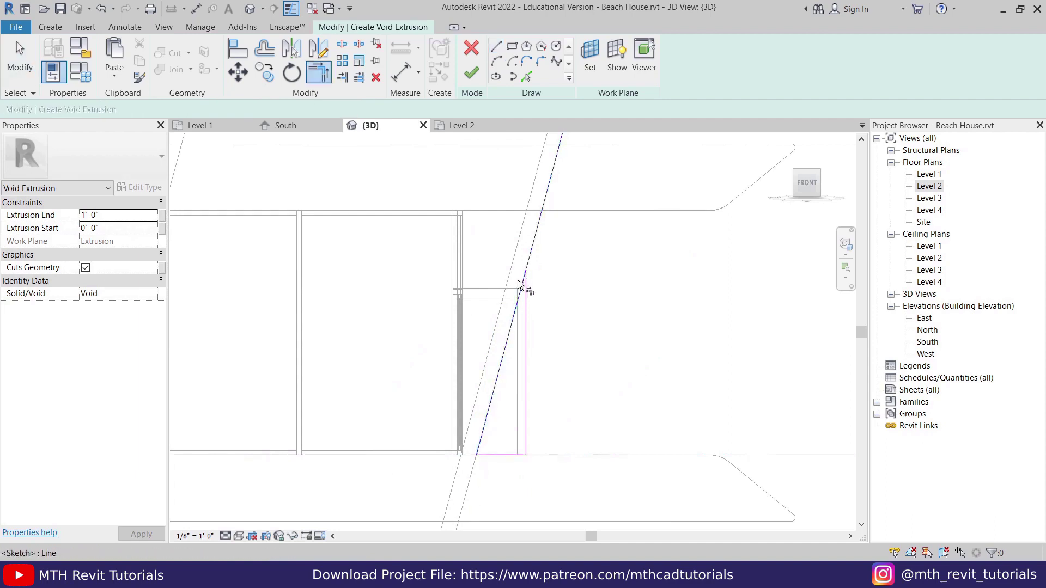
click(526, 297)
key(Escape)
key(Escape)
scroll(540, 307, down, 2)
middle_drag(544, 315, 550, 352)
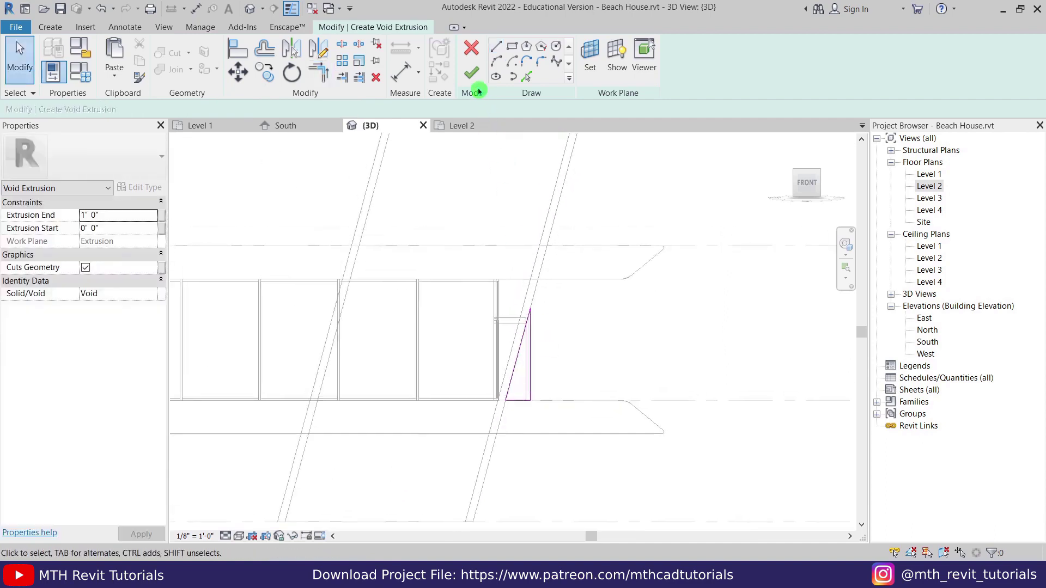
click(471, 73)
Show the model shaded and stretch the void beyond both frame legs to a depth of about 9' 4 1/2"
shift+middle_drag(578, 283, 560, 439)
click(560, 439)
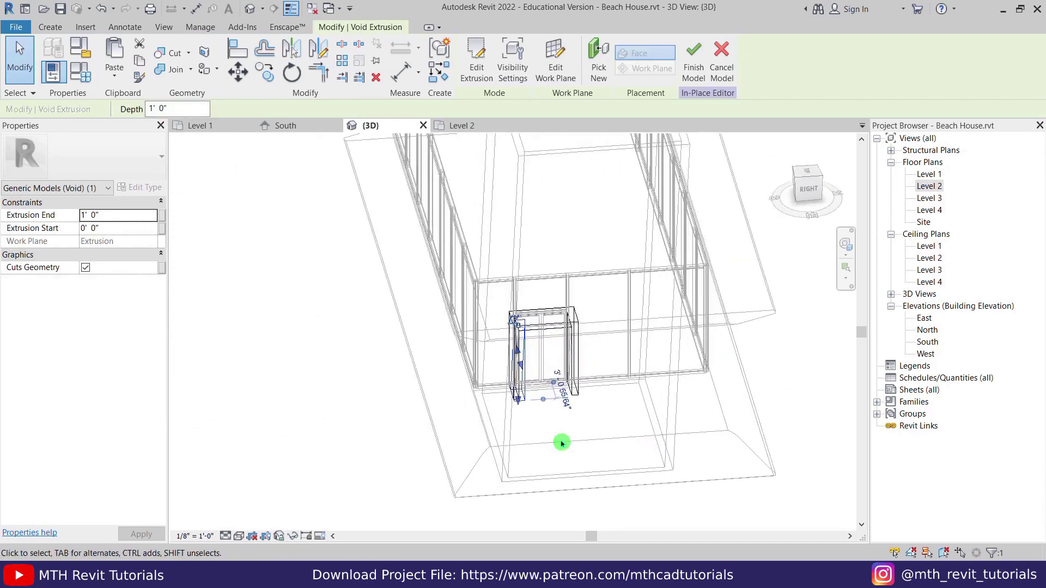
scroll(555, 392, up, 3)
click(489, 381)
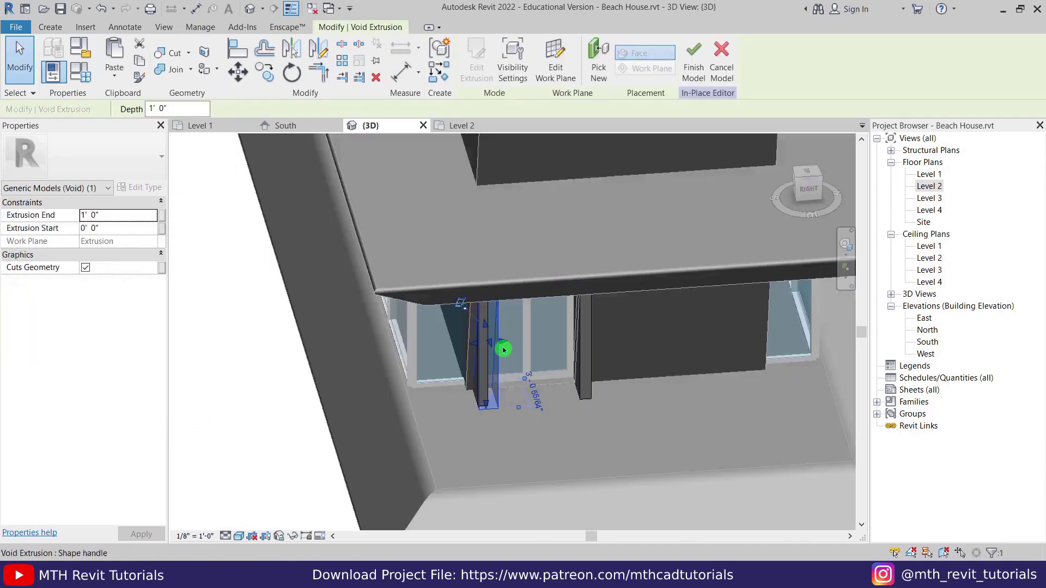
drag(501, 348, 622, 341)
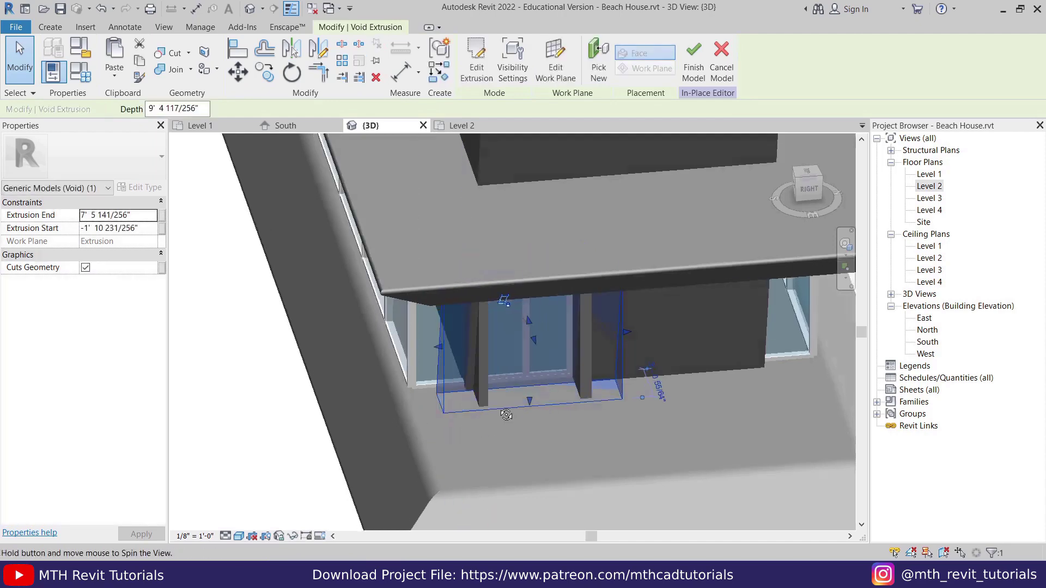
shift+middle_drag(476, 346, 460, 325)
click(677, 415)
scroll(475, 455, up, 3)
scroll(452, 302, down, 3)
shift+middle_drag(437, 362, 510, 404)
drag(348, 191, 455, 301)
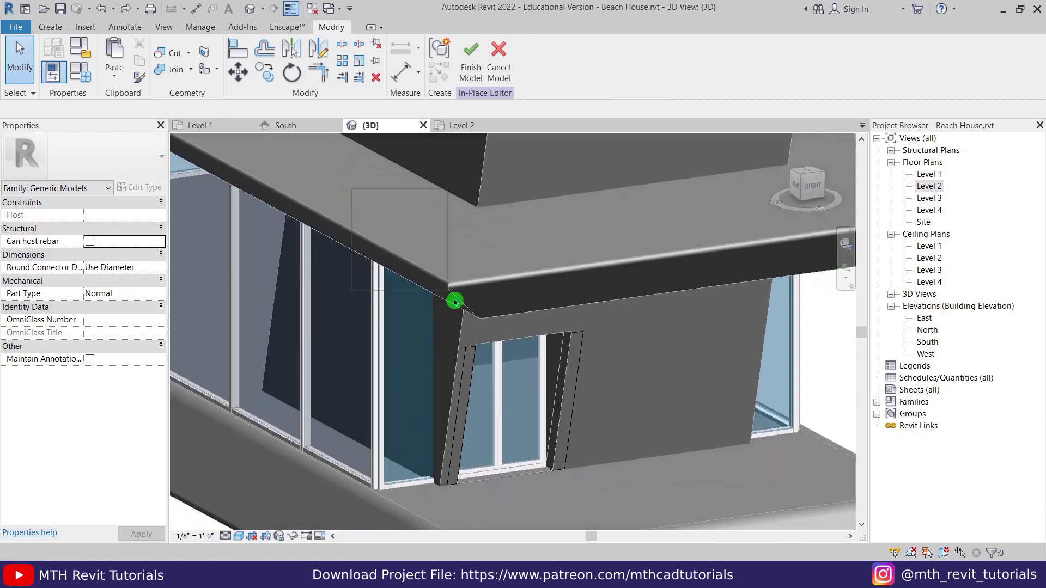
drag(576, 478, 595, 532)
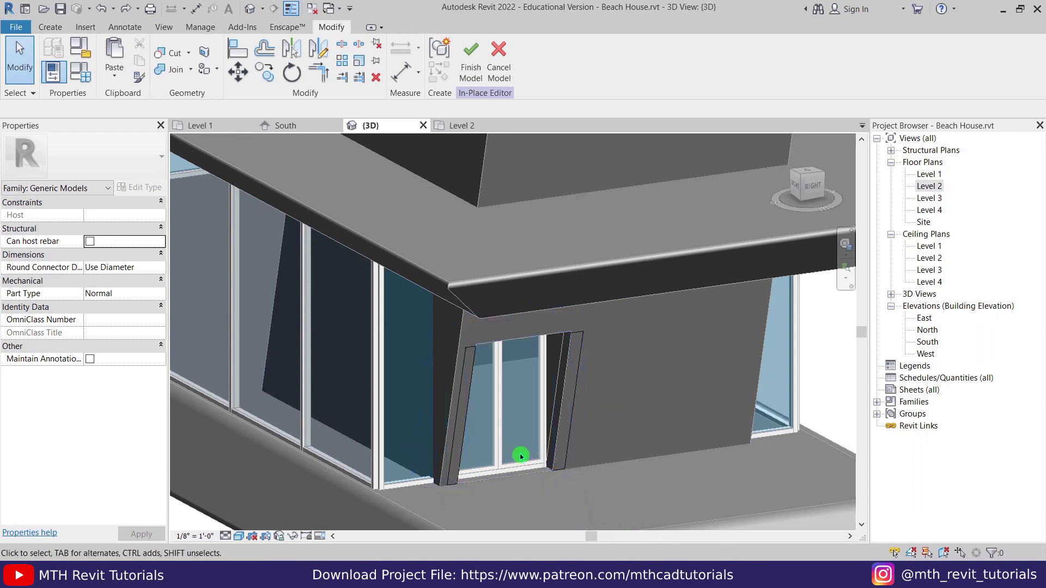
Dissociate the door frame extrusion from its work plane
click(564, 384)
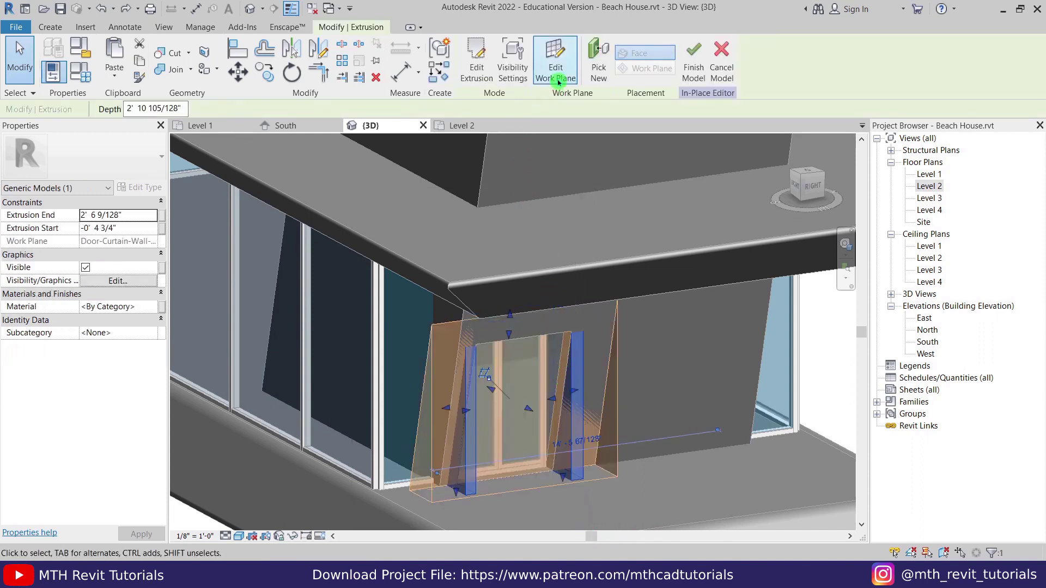
click(554, 59)
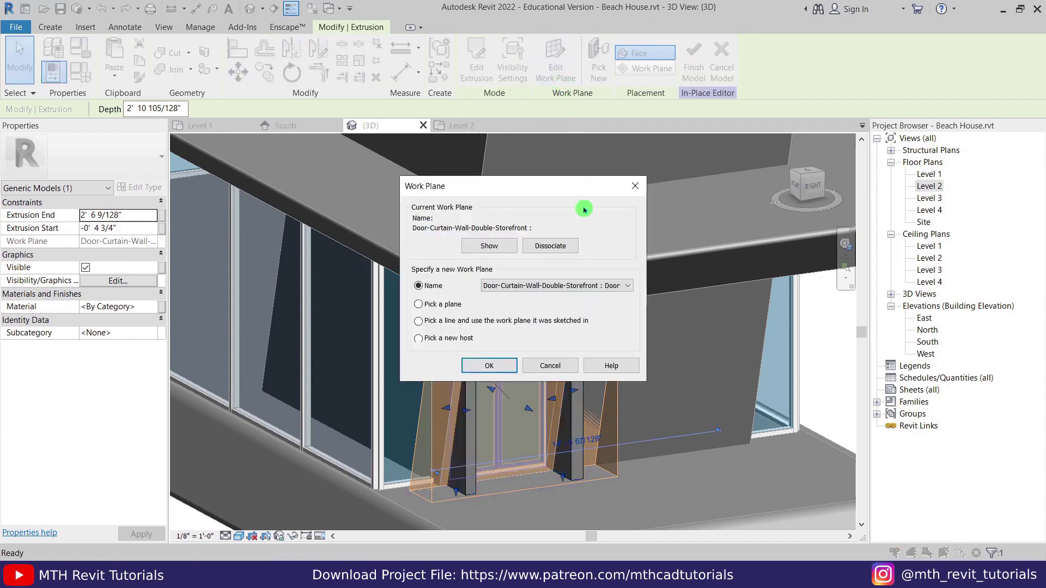
click(549, 246)
click(649, 476)
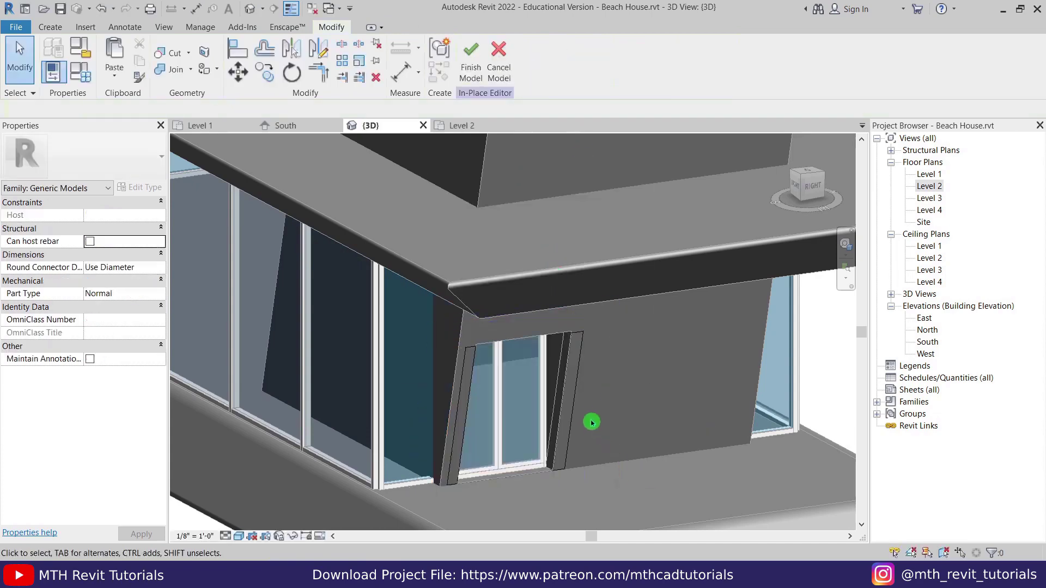
Dissociate the void extrusion from the frame face used as its work plane
click(579, 391)
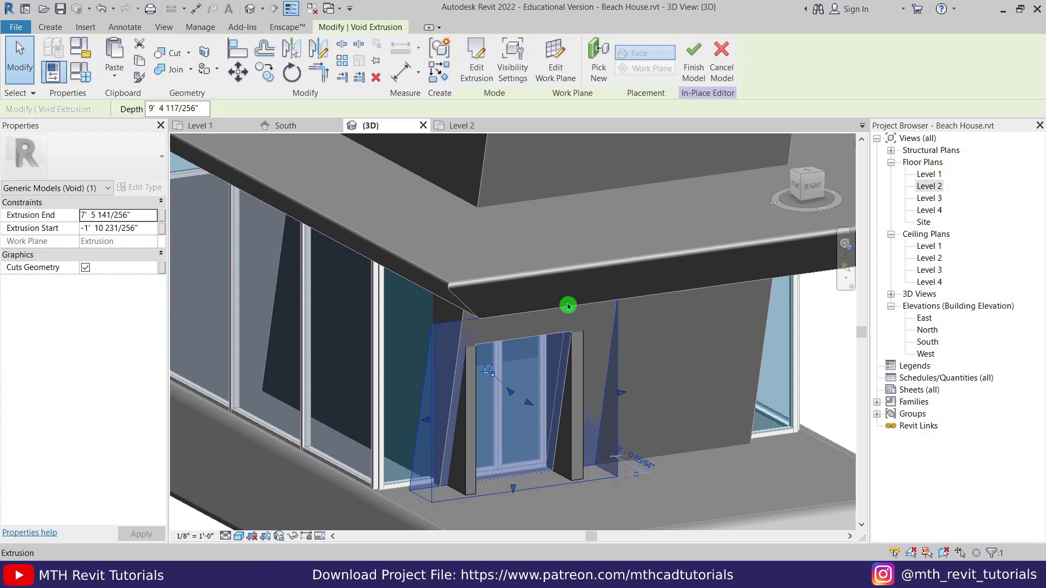
click(556, 78)
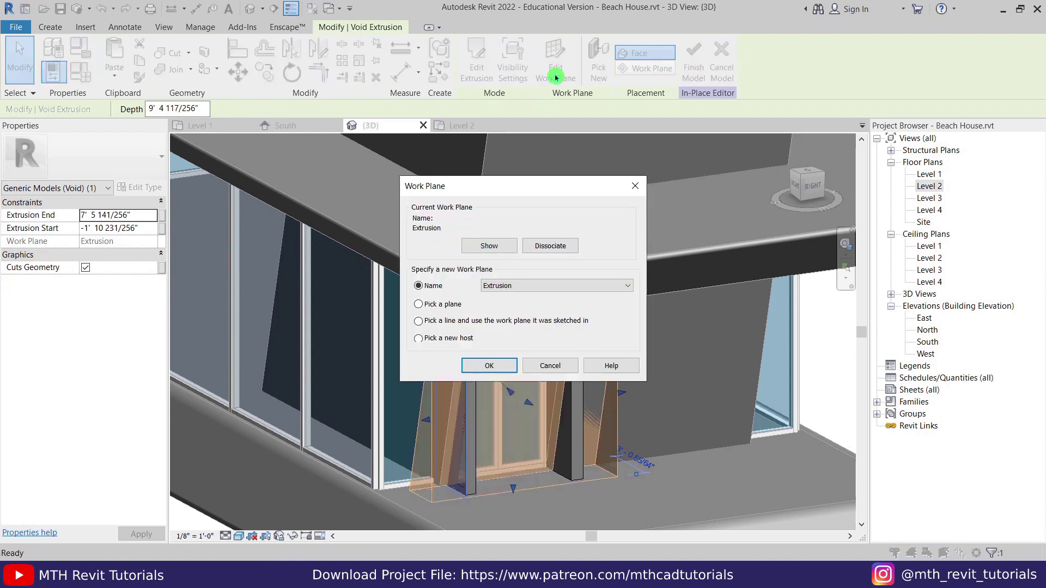
click(551, 246)
click(697, 425)
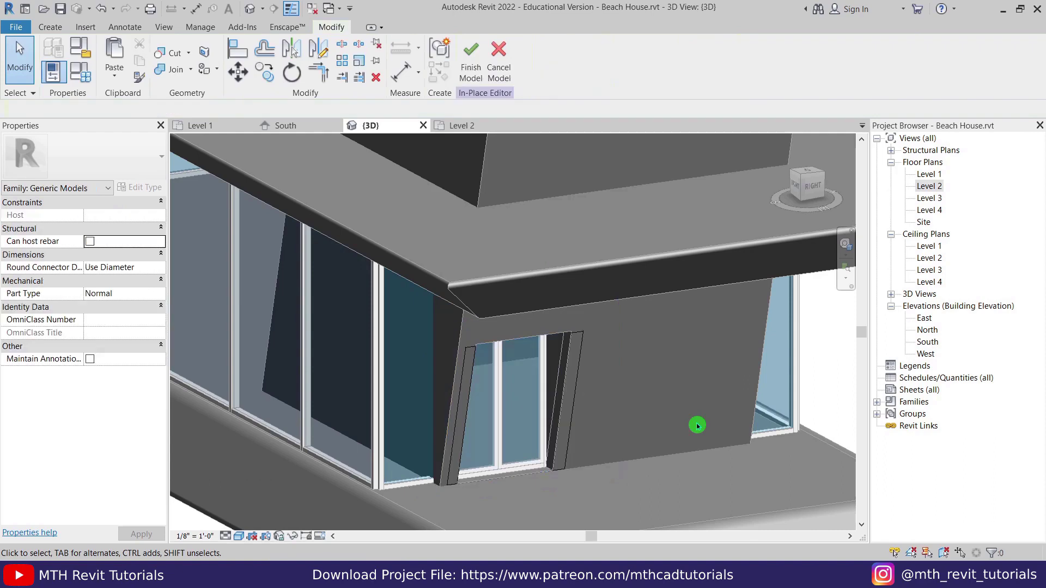
Finish the in-place model and show the building from the right side in wireframe
click(482, 80)
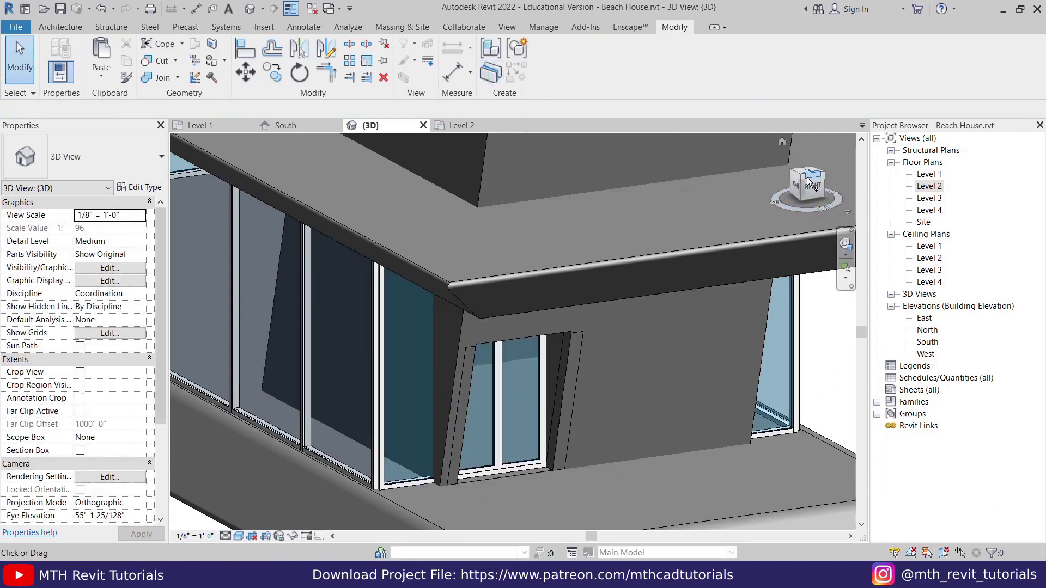
click(809, 183)
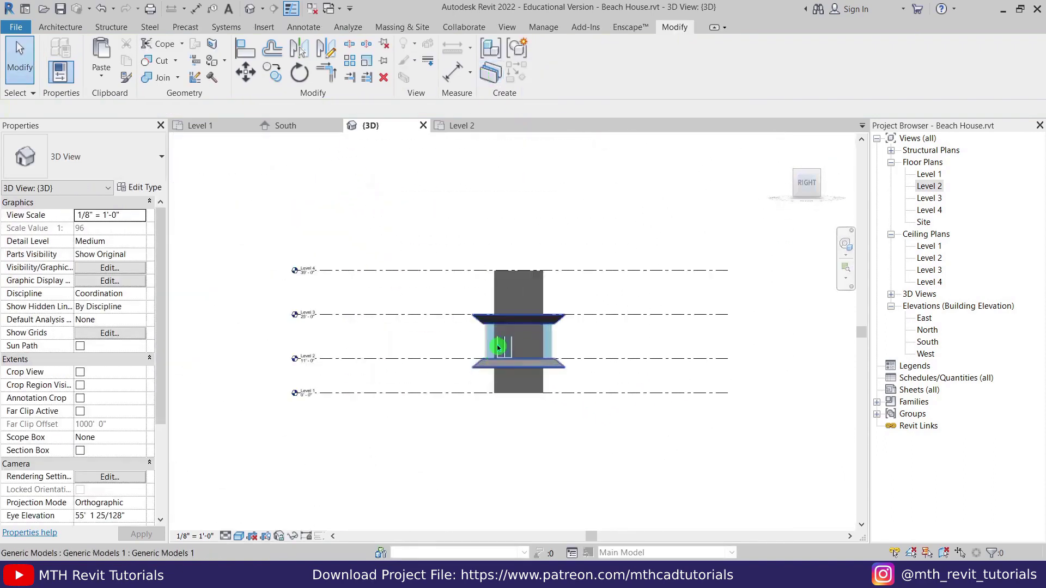
scroll(496, 344, up, 8)
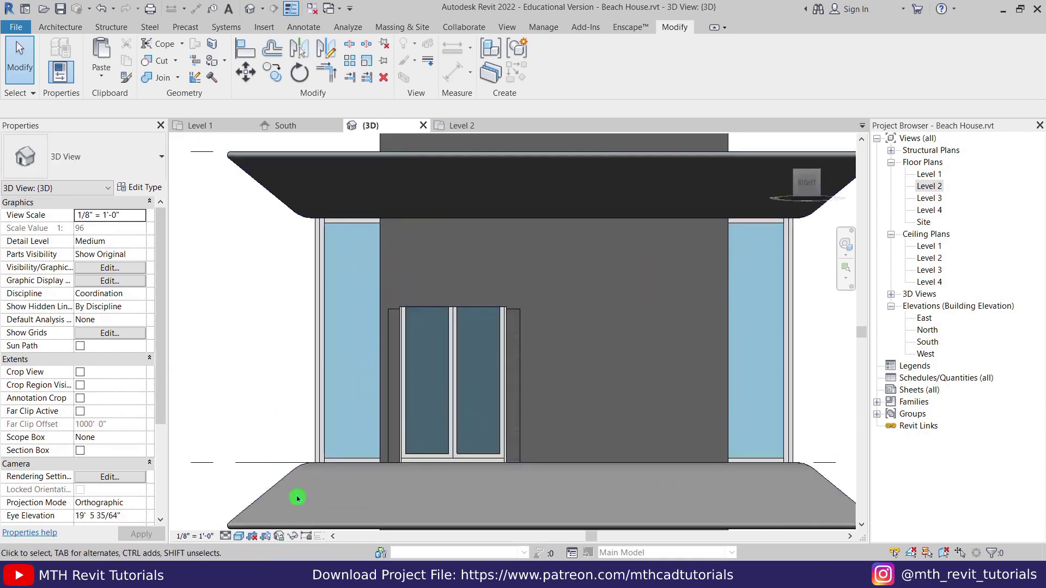
click(239, 536)
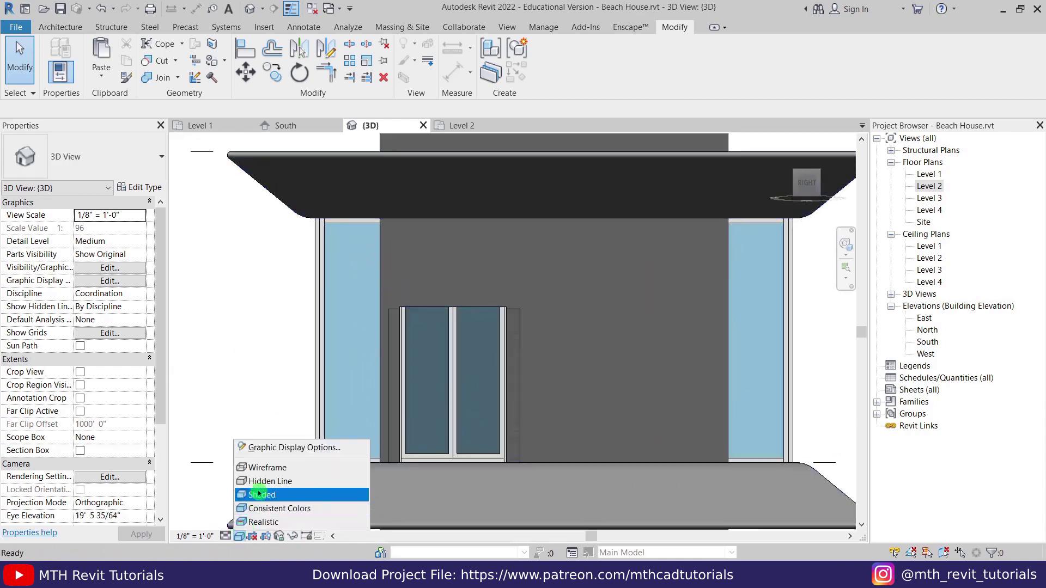
click(295, 468)
Nudge the horizontal curtain grid line at the door head down to 4' 1" below the curtain wall's top
scroll(446, 278, up, 2)
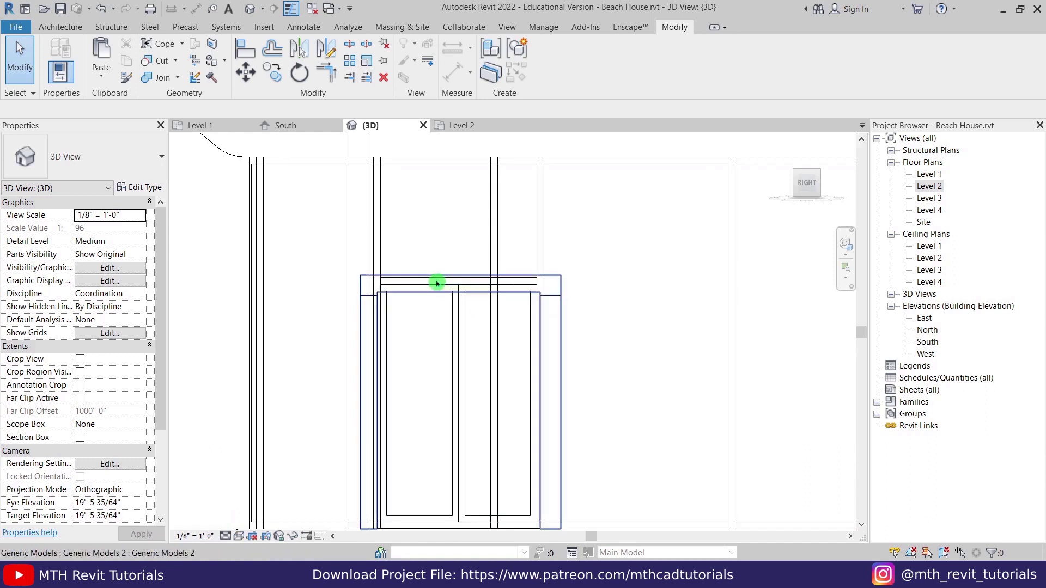
key(Tab)
key(Tab)
key(Tab)
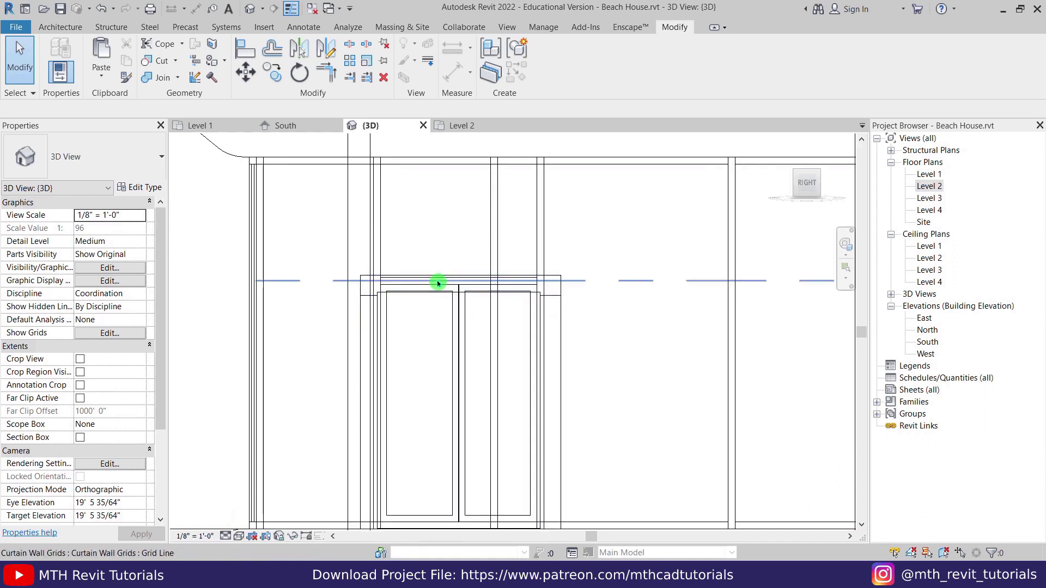
click(438, 283)
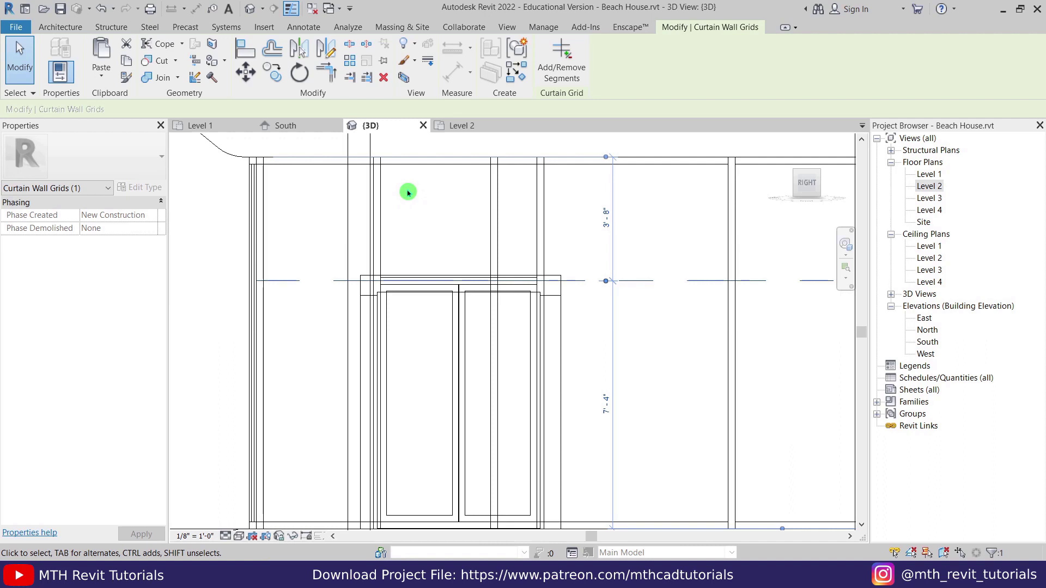
key(Down)
key(Down)
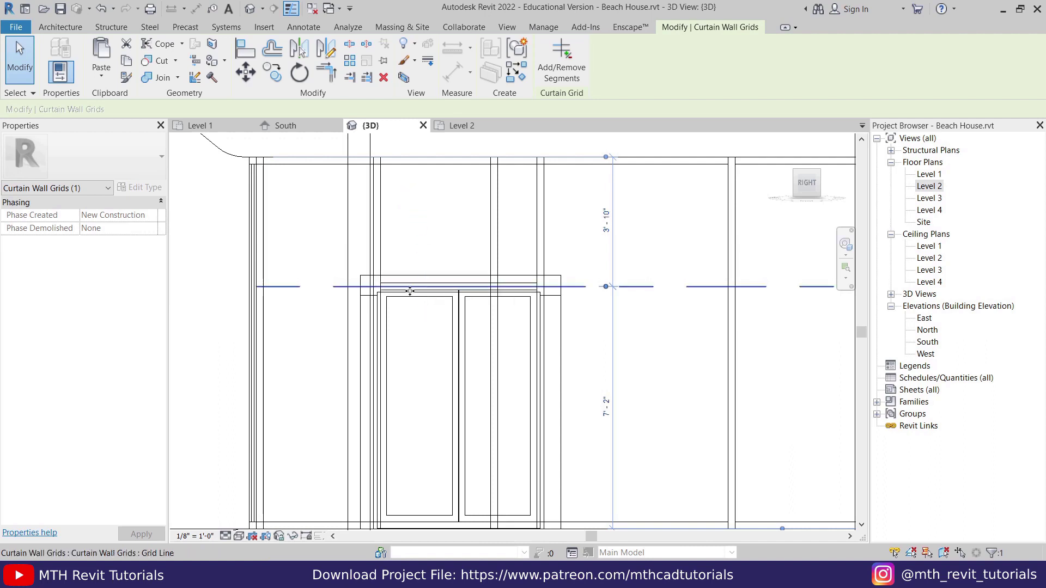
key(Down)
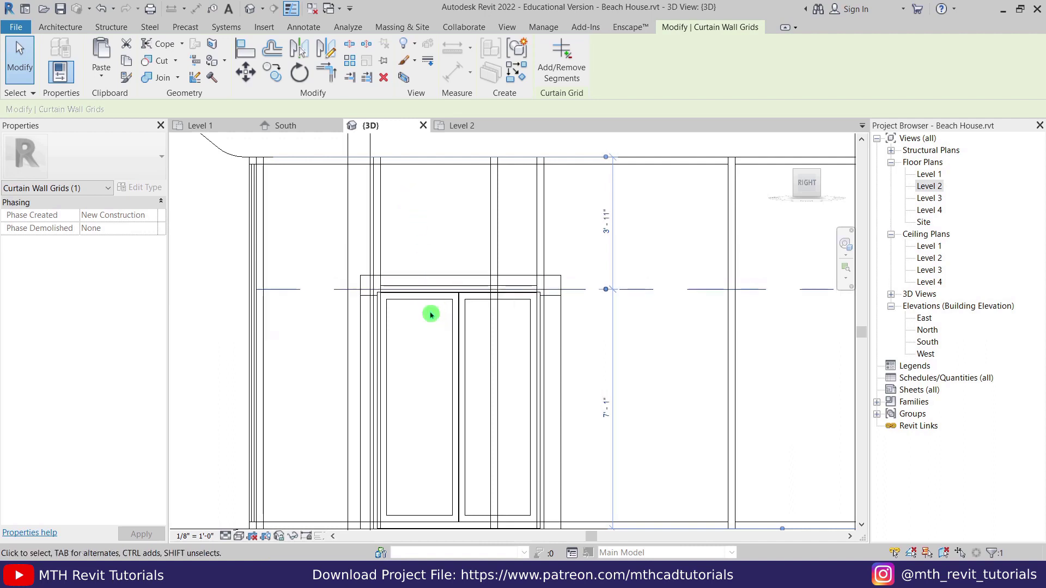
scroll(486, 272, up, 3)
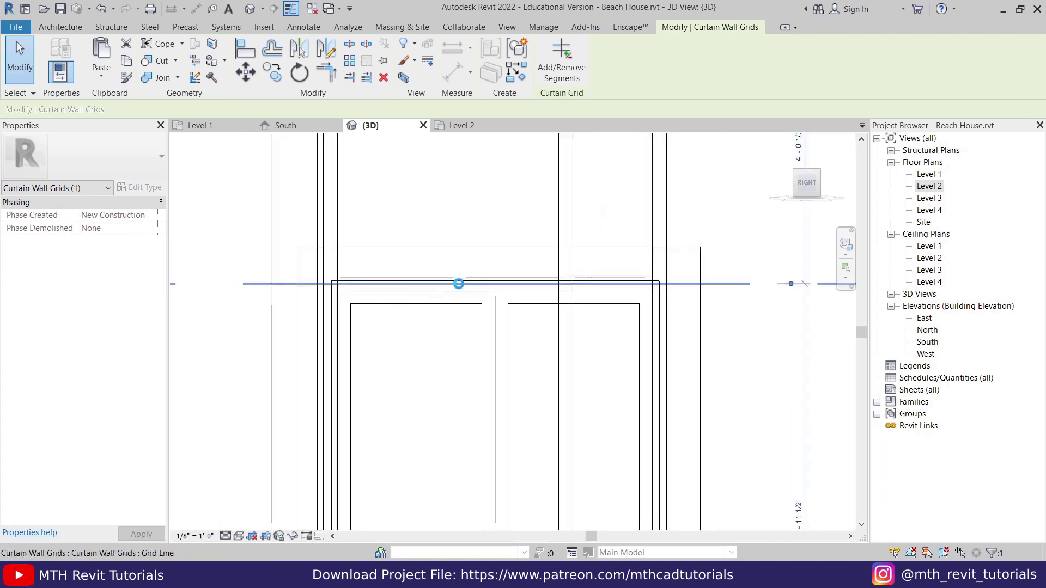
key(Down)
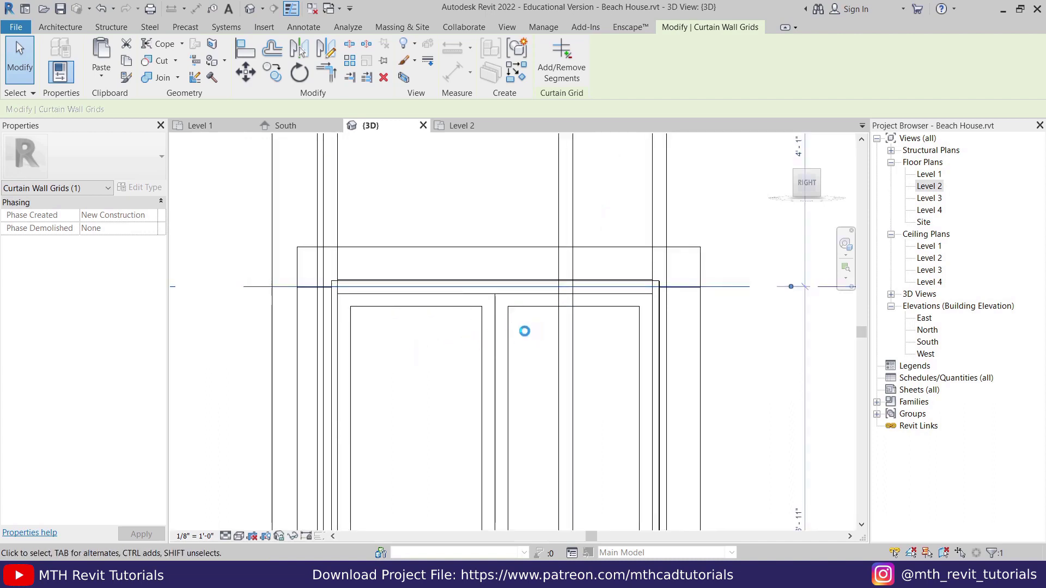
Check the grid line against the door head, return the 3D view to a shaded display and inspect the framed door in the slanted wall
scroll(359, 263, up, 4)
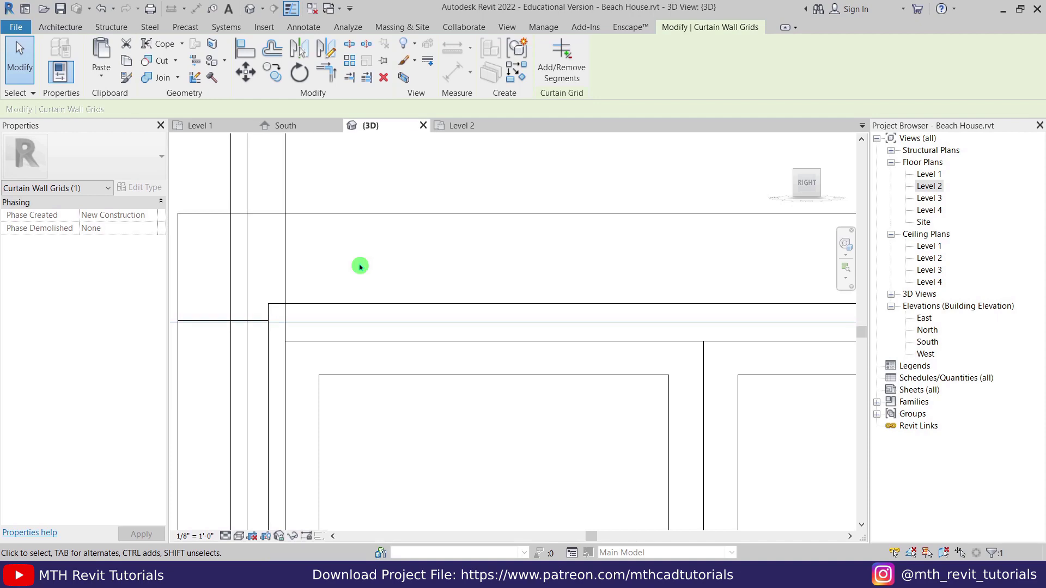
scroll(357, 270, down, 4)
key(Escape)
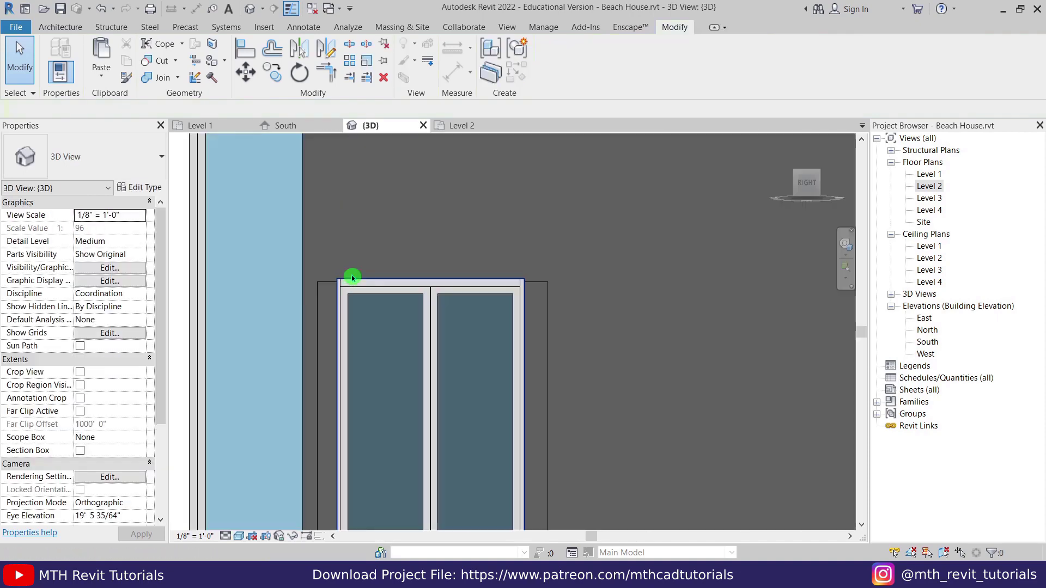
scroll(381, 256, down, 3)
shift+middle_drag(431, 236, 414, 262)
scroll(413, 261, up, 3)
scroll(479, 318, down, 3)
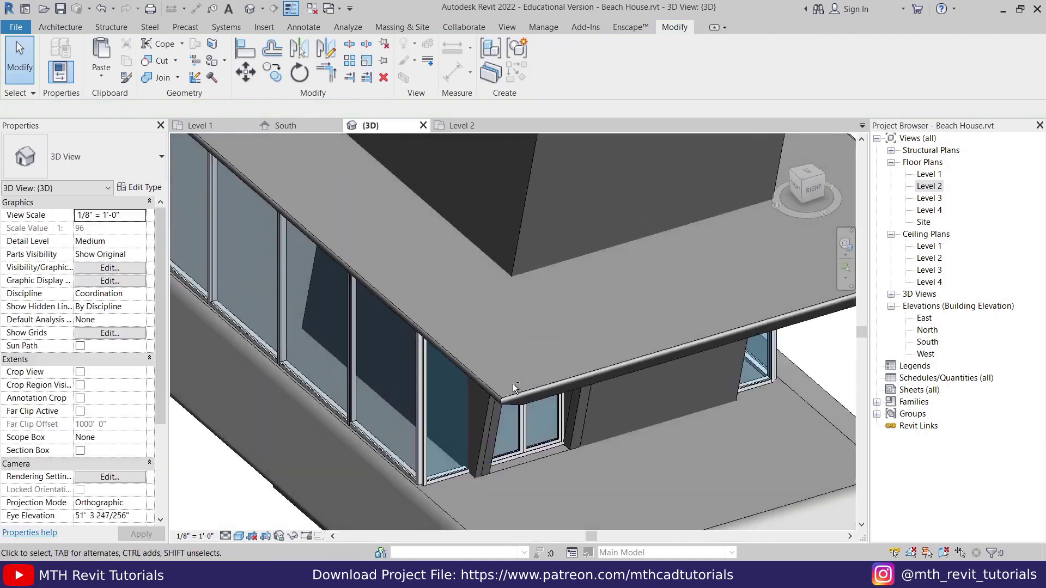
shift+middle_drag(566, 361, 563, 425)
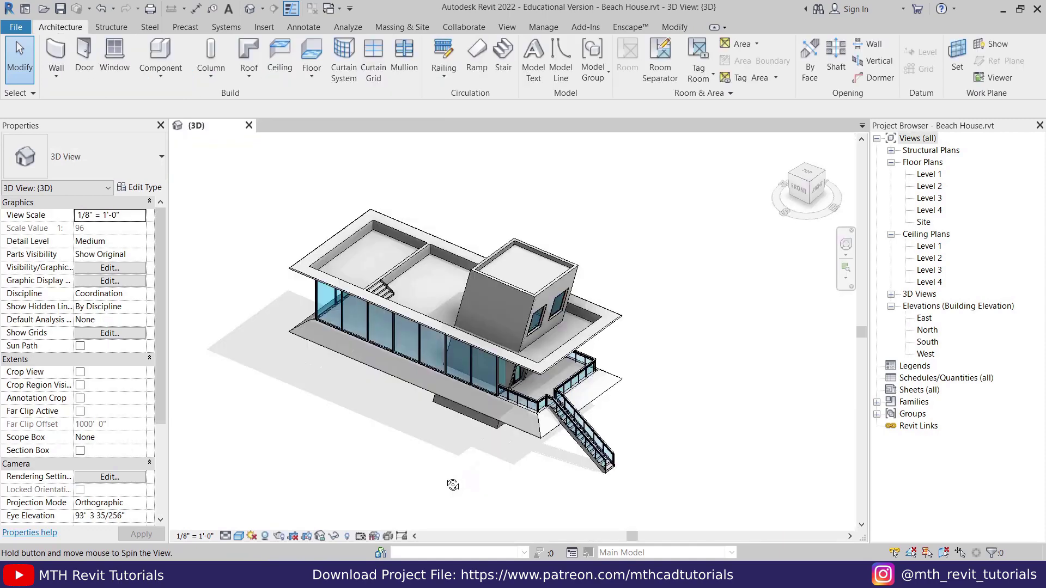
Examine the completed beach house from all sides, including the slanted tower, glazed facades, deck railings and exterior stair
shift+middle_drag(490, 463, 677, 389)
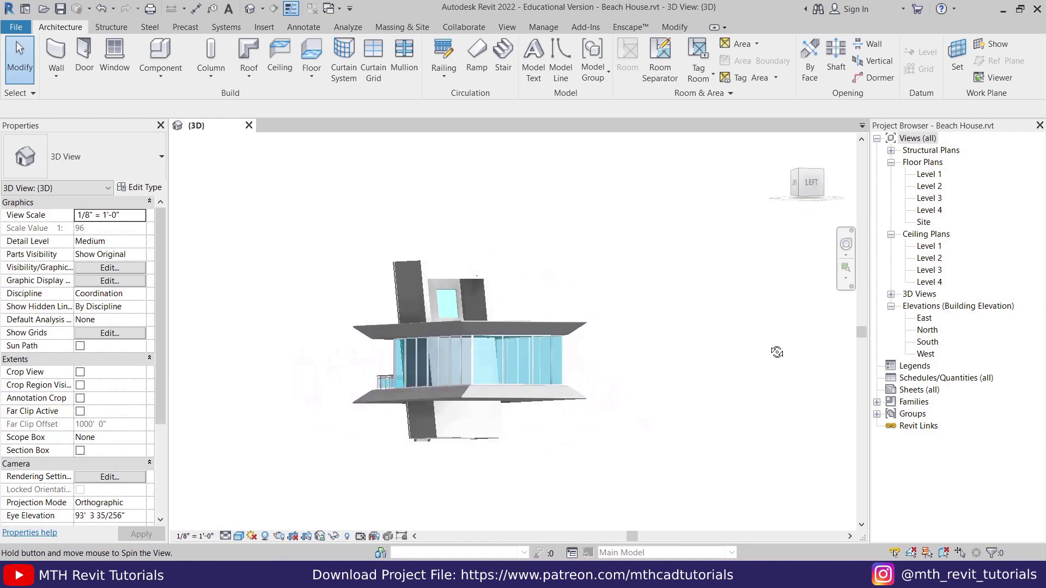
shift+middle_drag(795, 348, 844, 436)
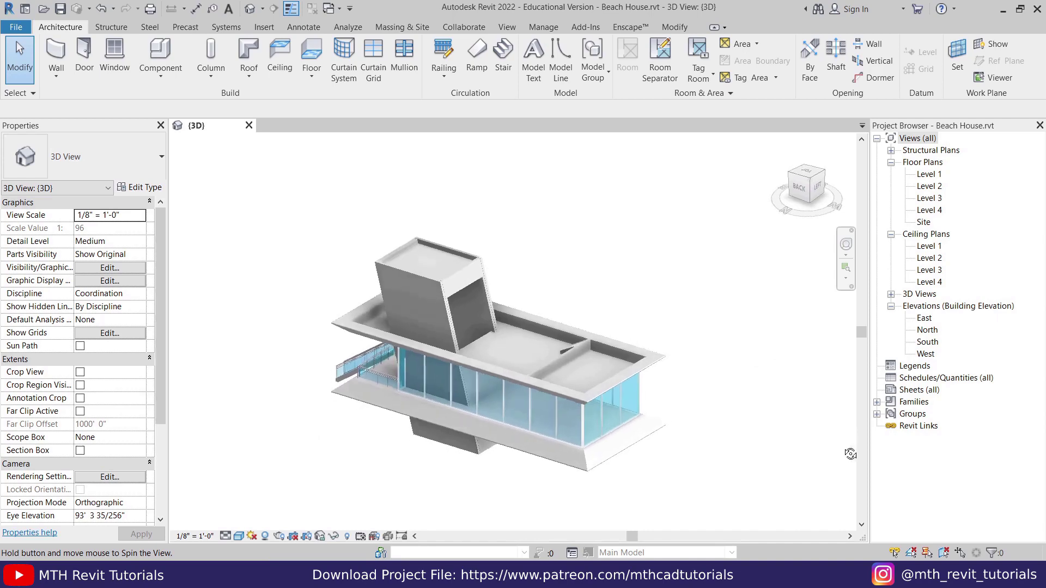
shift+middle_drag(365, 496, 589, 447)
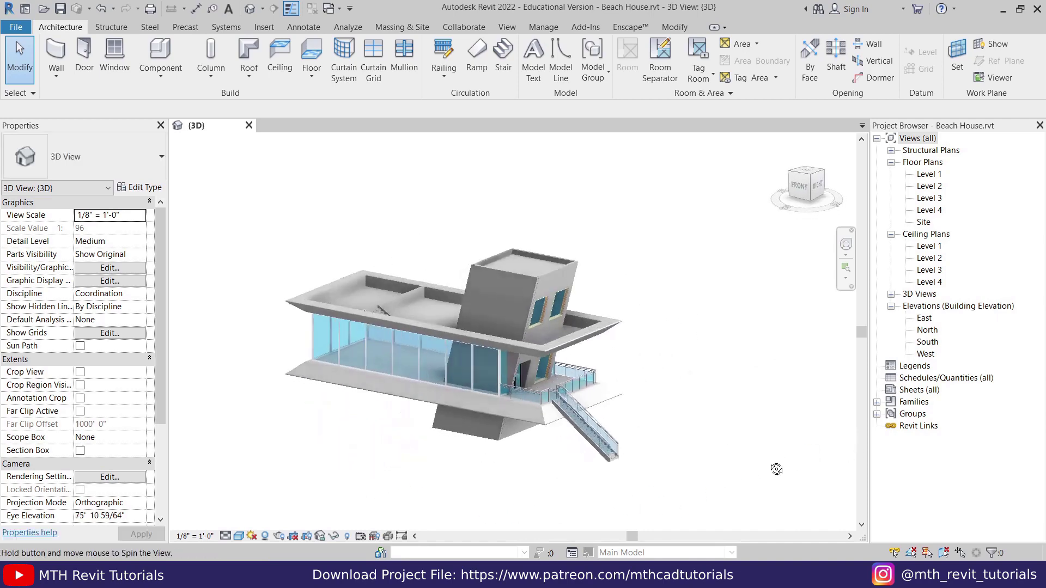
shift+middle_drag(776, 469, 770, 507)
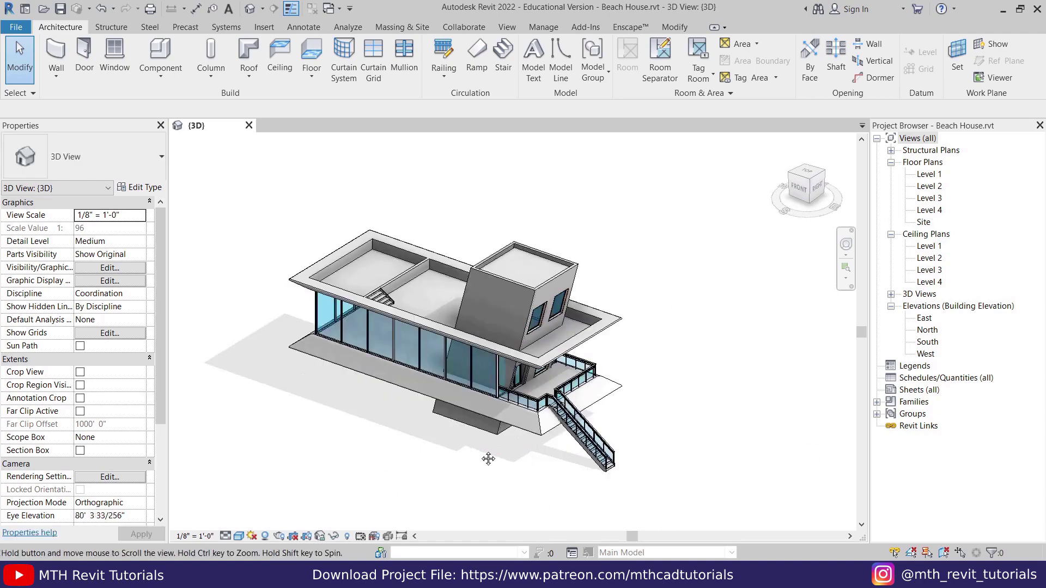
middle_drag(488, 459, 551, 450)
shift+middle_drag(544, 488, 637, 406)
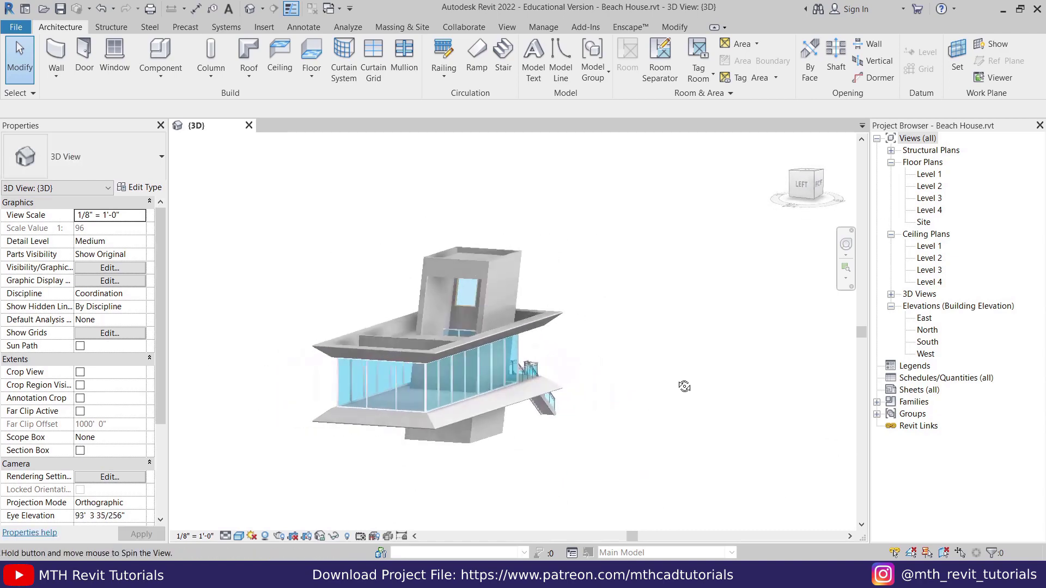